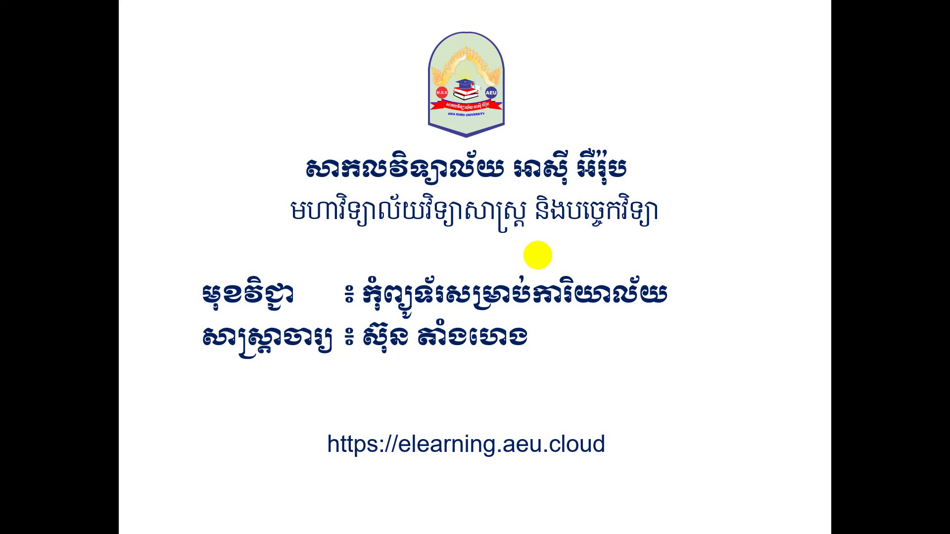
Advance the PowerPoint slideshow to slide 3, the contents slide listing the Word topics.
click(537, 254)
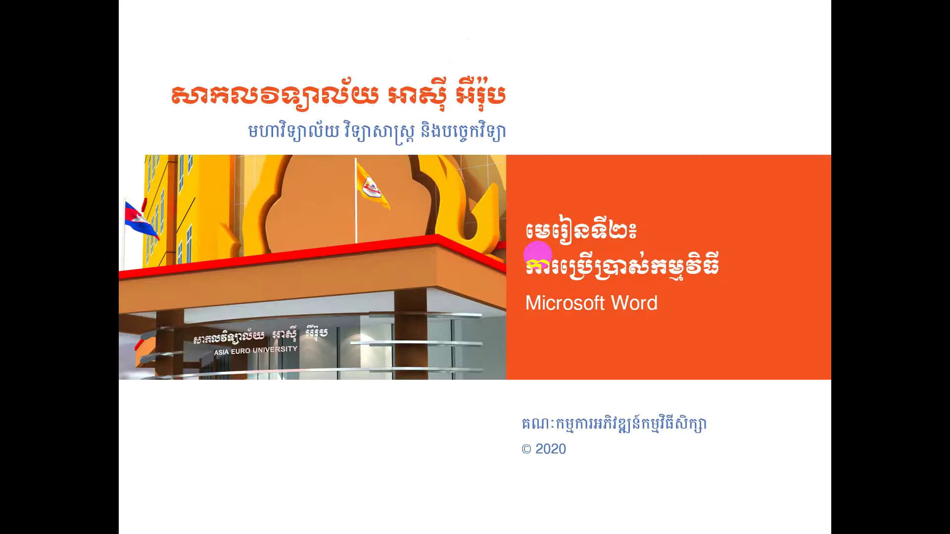
click(537, 255)
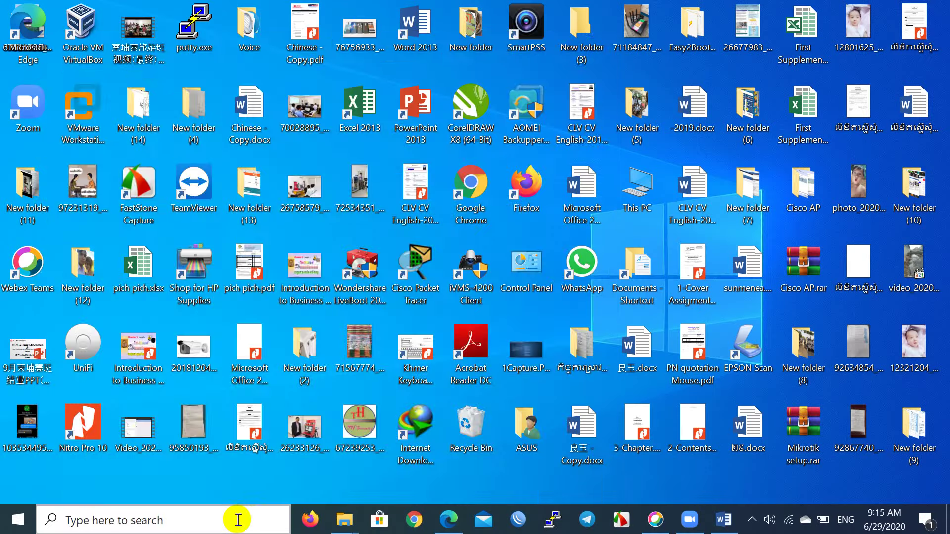
Launch Word 2013 from a 'wo' Windows search, maximize it, and create a blank document.
click(237, 520)
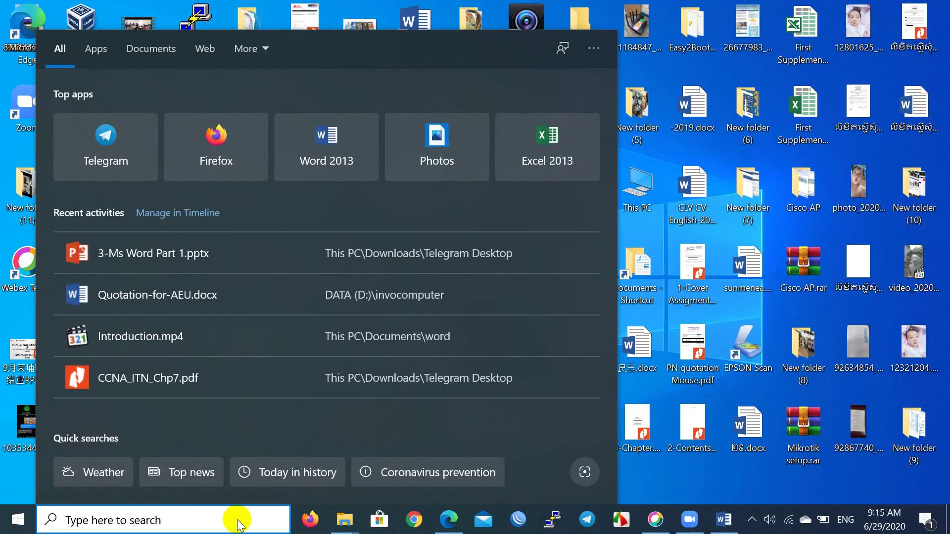
text(wo)
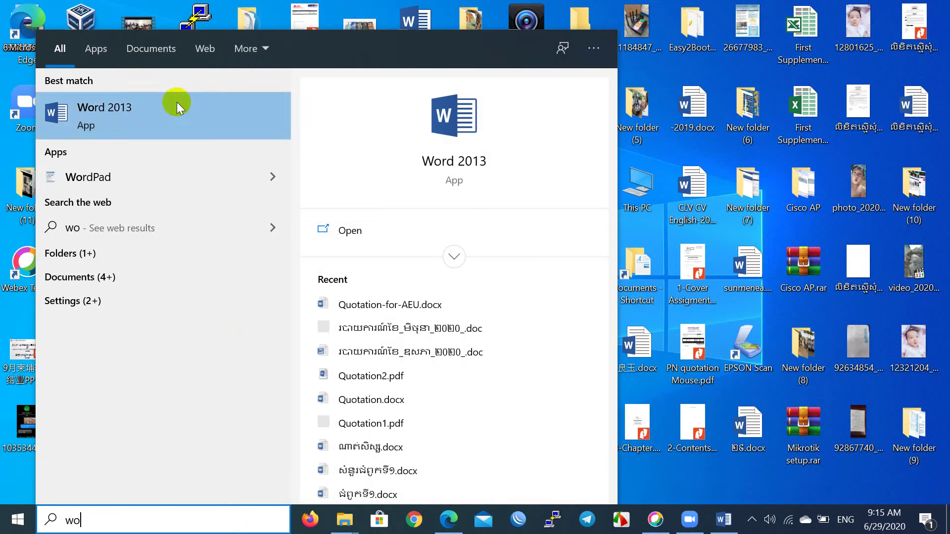
click(176, 114)
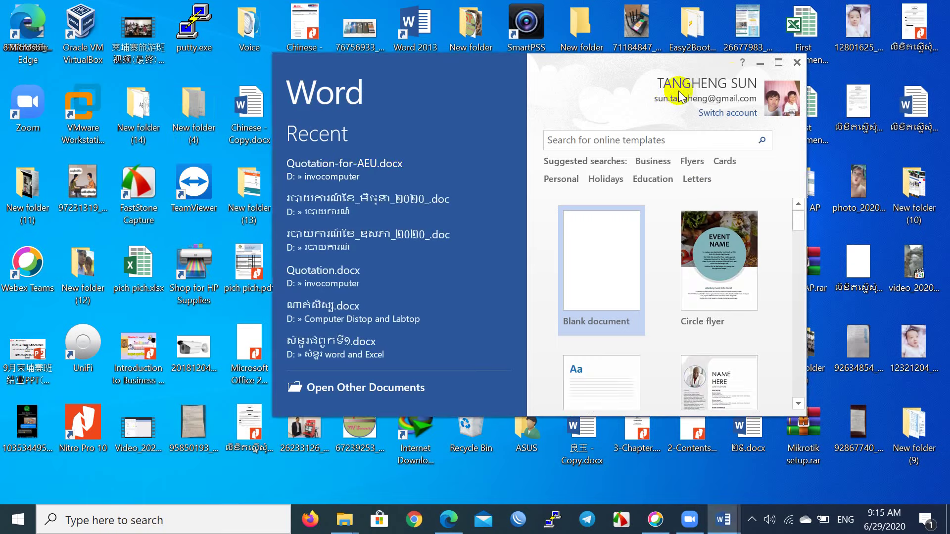
click(779, 62)
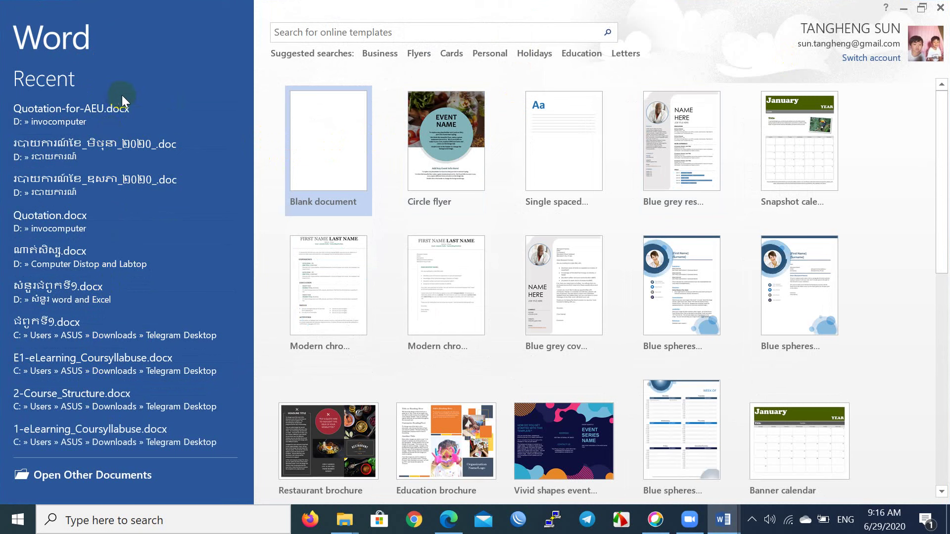
mouse_move(119, 150)
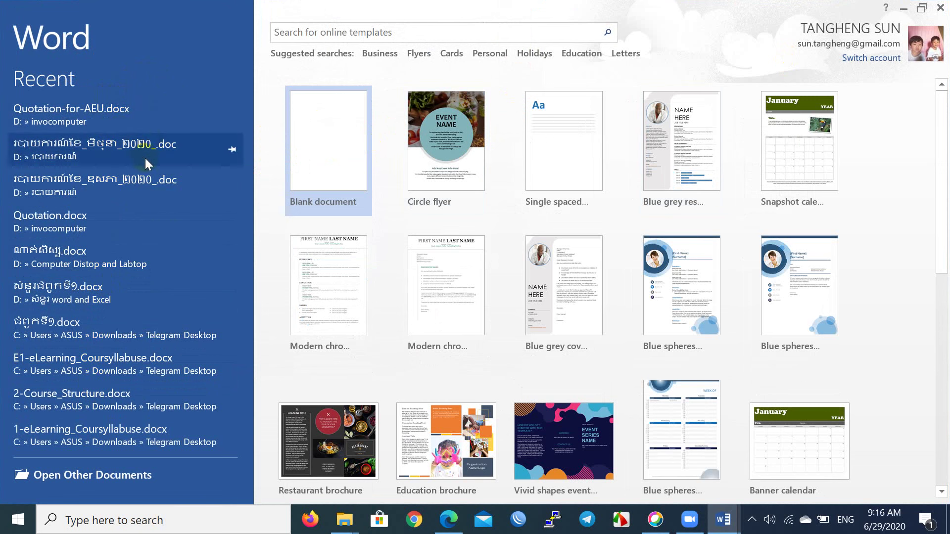
click(310, 131)
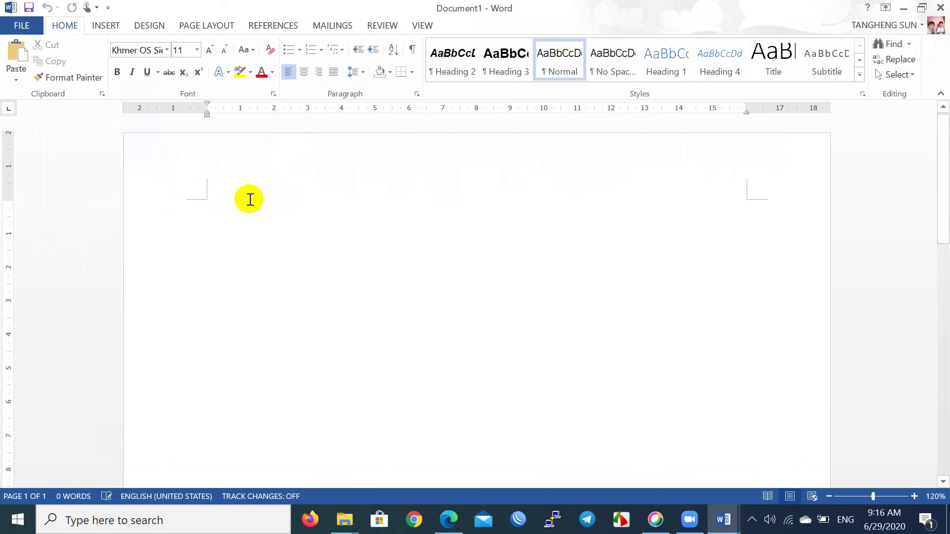
Scroll through the blank Document1 and put focus back in the page body.
scroll(327, 228, down, 3)
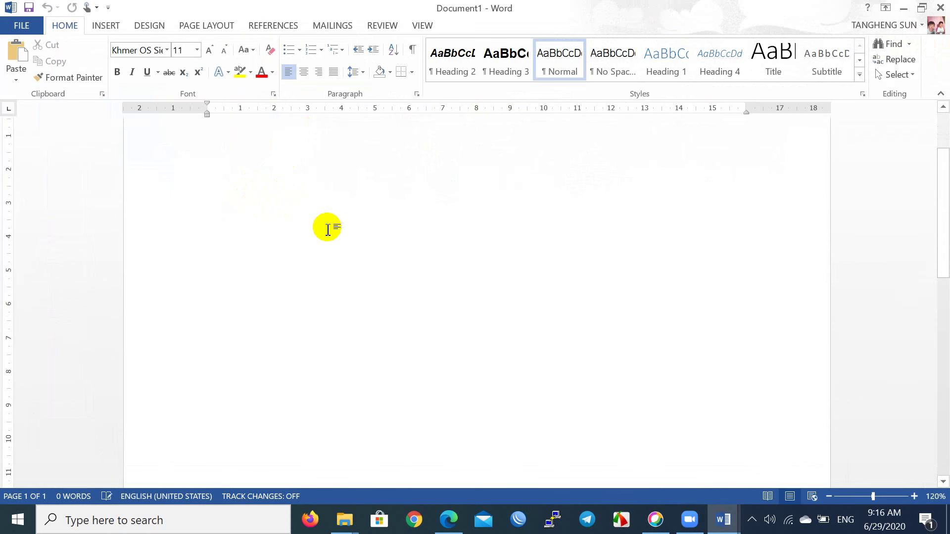
scroll(327, 228, down, 5)
scroll(327, 228, down, 5)
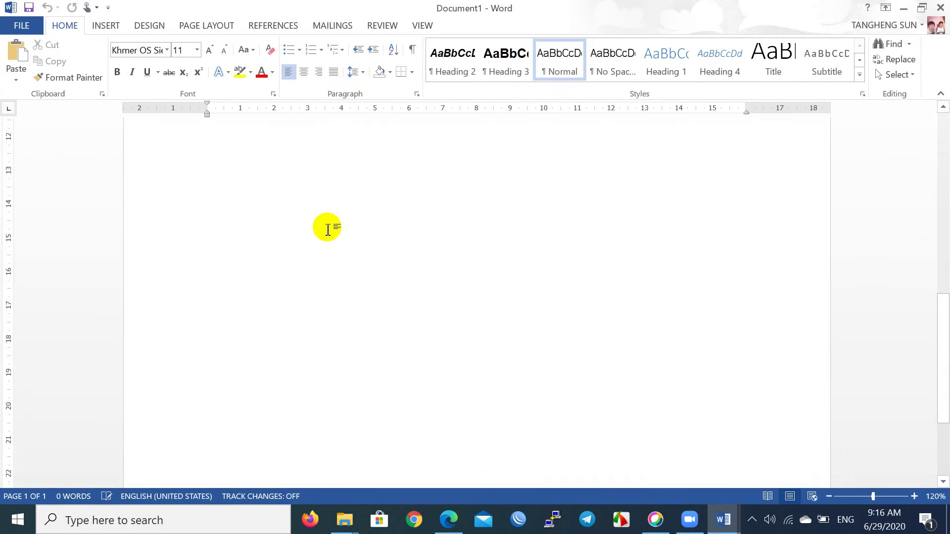
scroll(327, 228, up, 6)
scroll(324, 226, up, 6)
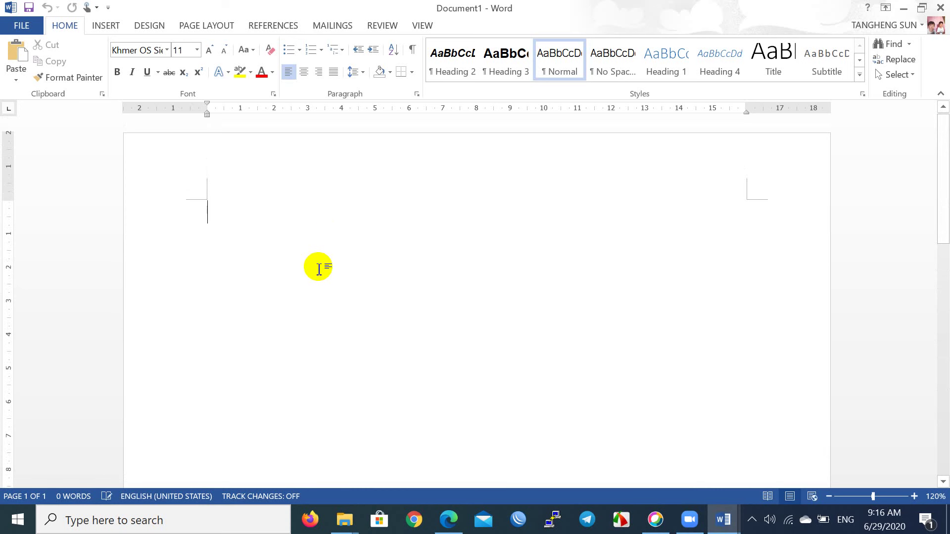
scroll(319, 269, down, 3)
scroll(319, 269, down, 3)
scroll(319, 268, down, 3)
scroll(318, 269, down, 3)
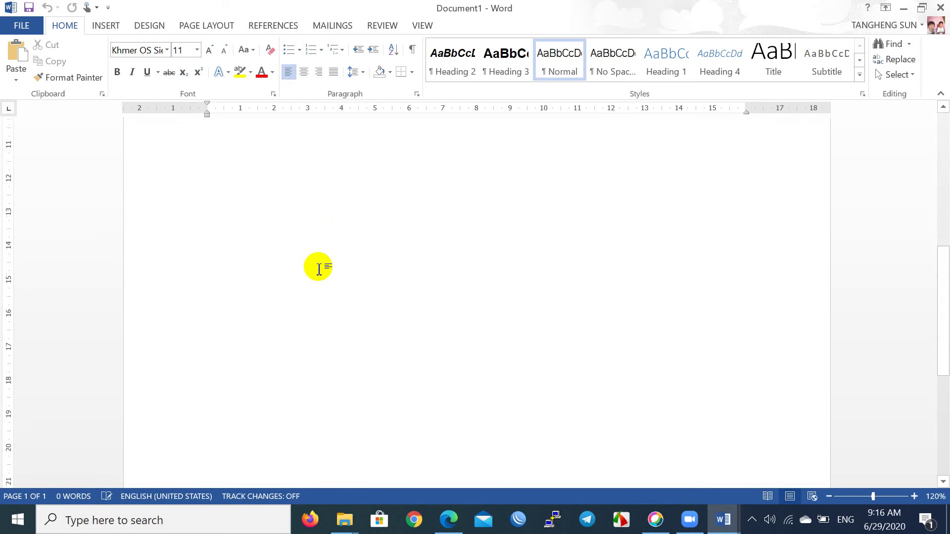
scroll(319, 268, down, 5)
scroll(319, 268, down, 1)
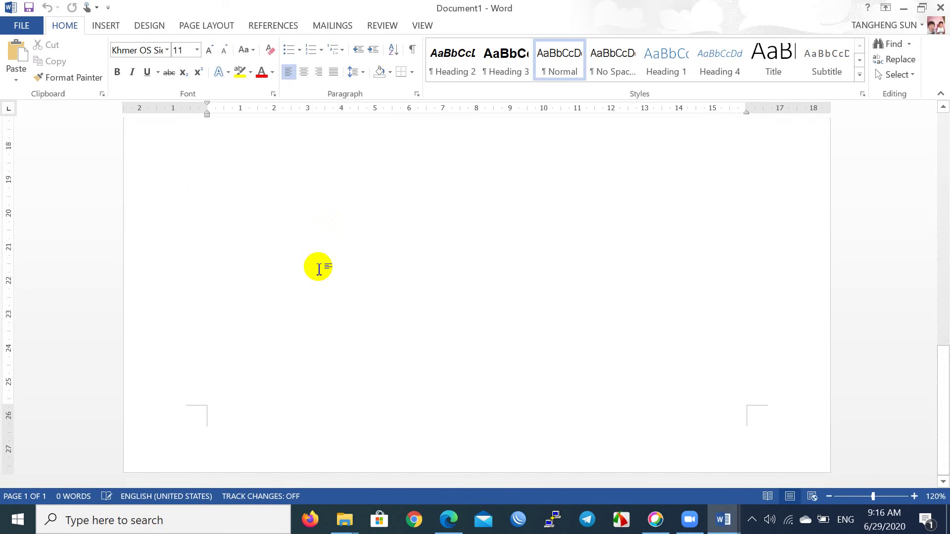
click(484, 374)
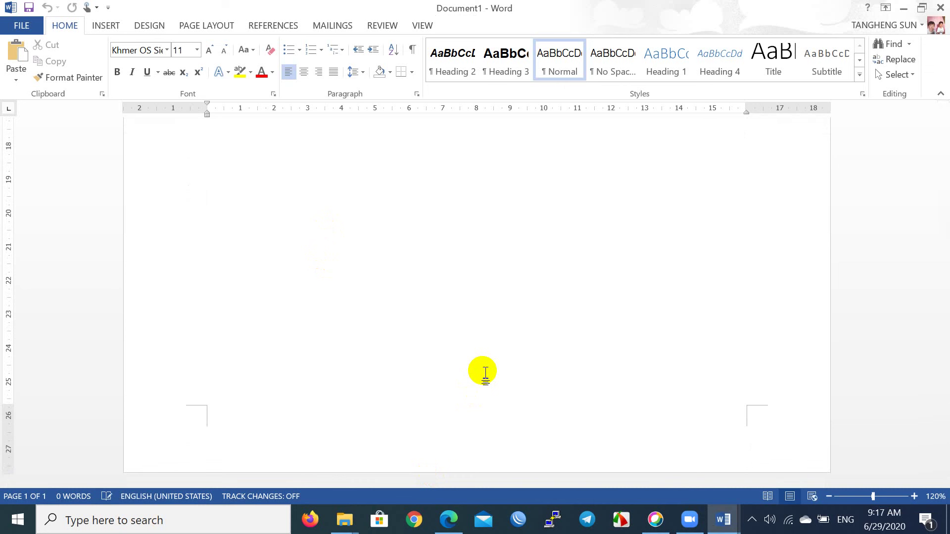
scroll(484, 374, up, 3)
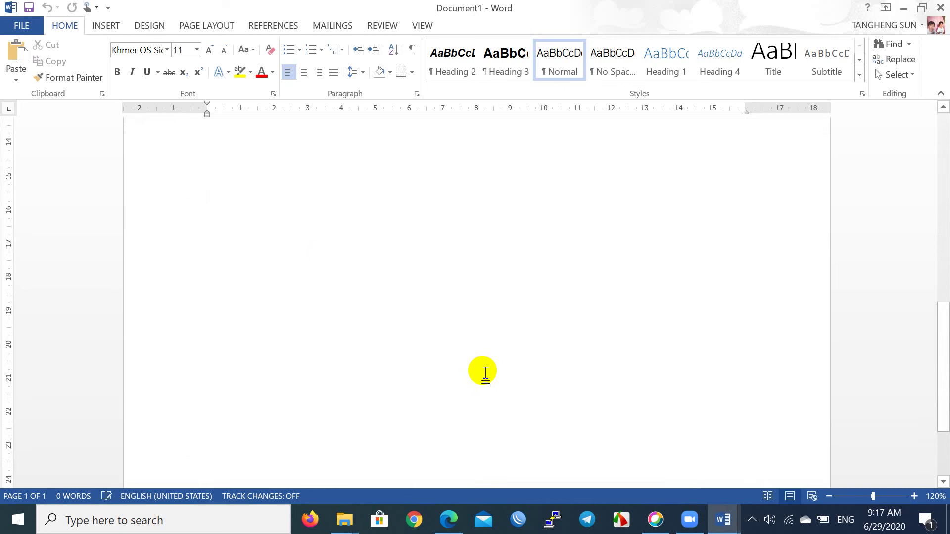
scroll(485, 374, up, 1)
scroll(485, 375, up, 1)
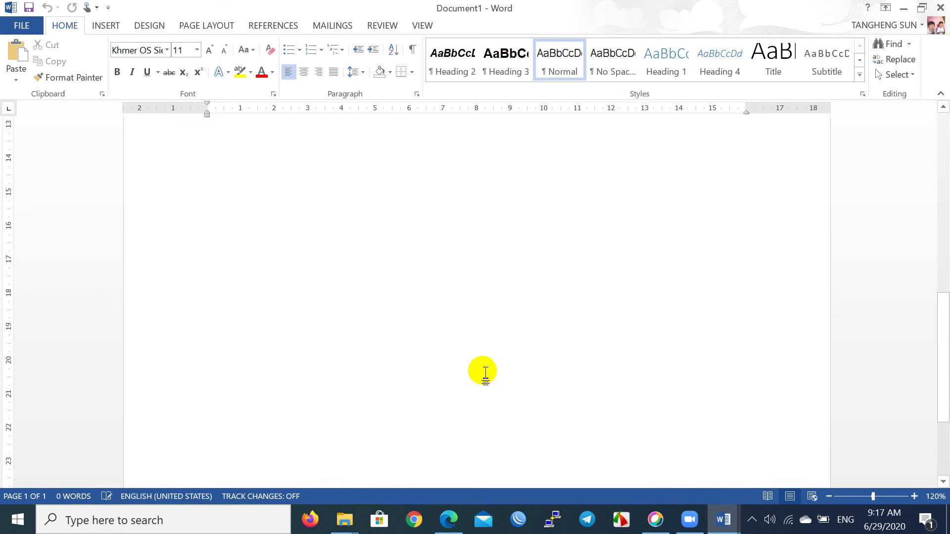
scroll(440, 219, up, 2)
scroll(440, 219, up, 6)
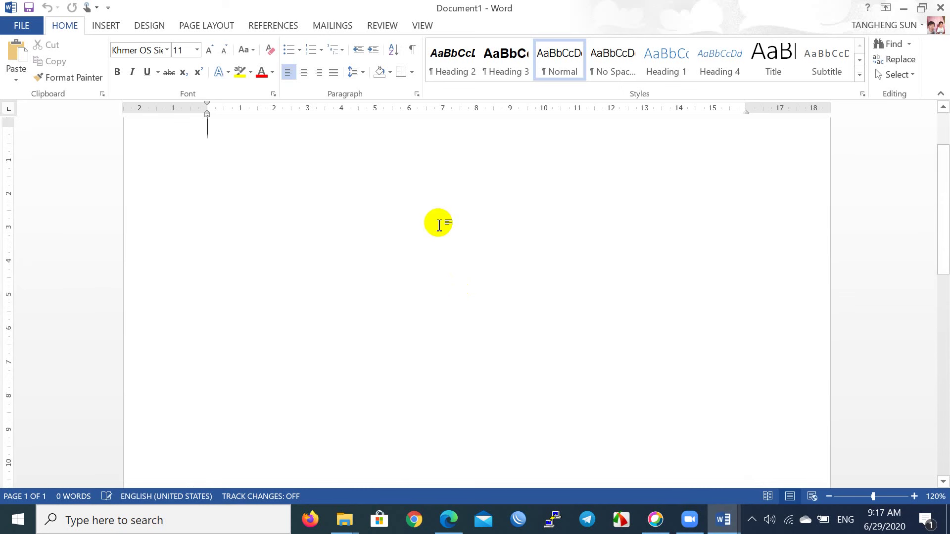
scroll(440, 219, up, 3)
scroll(440, 218, up, 2)
scroll(441, 219, down, 1)
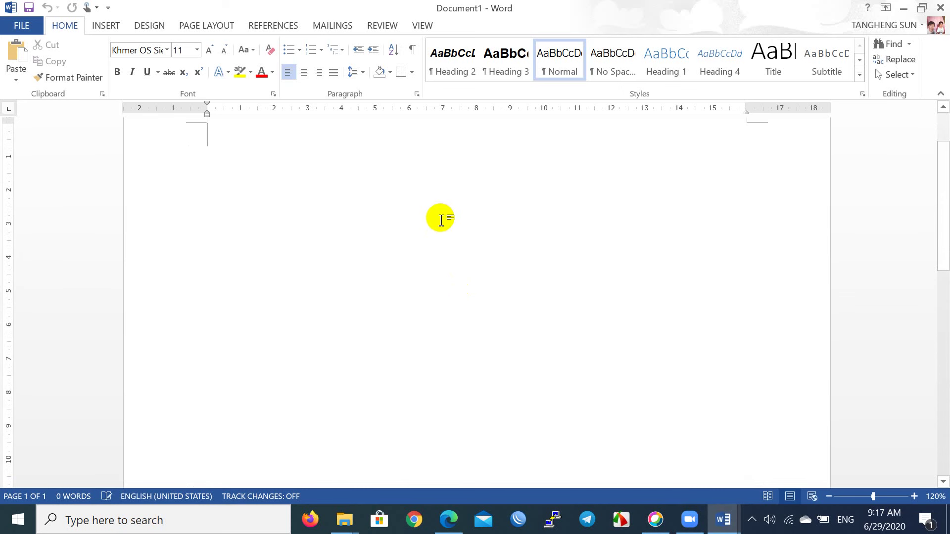
Add seven empty paragraphs so the document spans three pages, then return to the top.
key(Return)
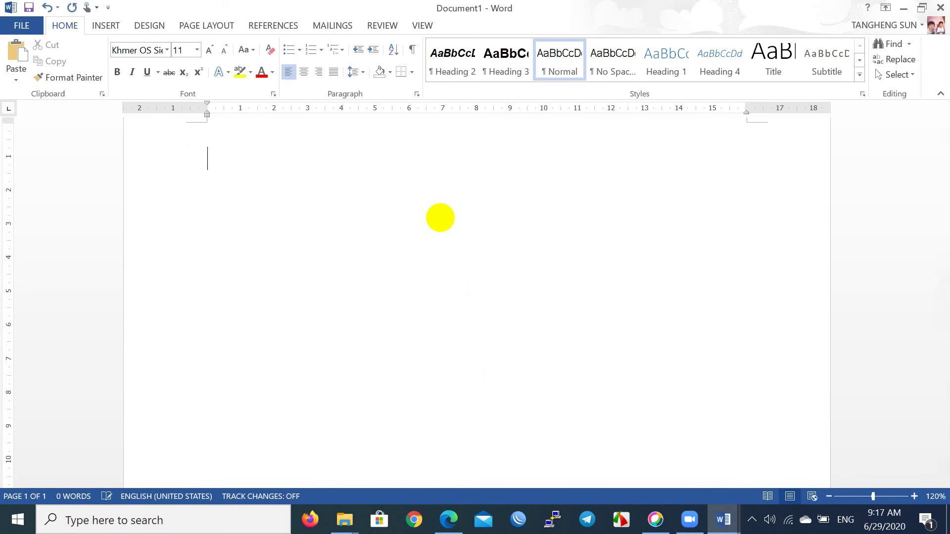
key(Return)
key(Return)
key(Return)
key(Return)
key(Return)
key(Return)
key(Return)
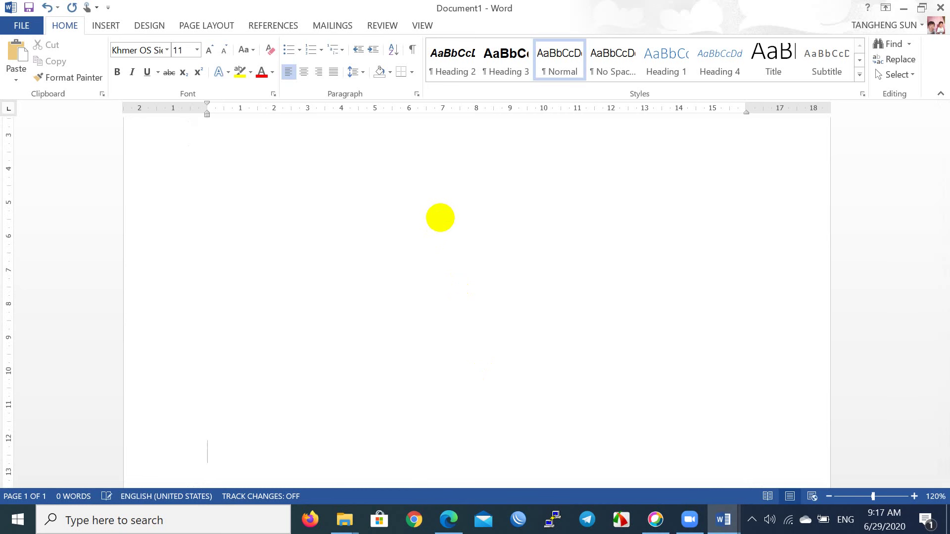
key(Return)
key(Return)
key(Return)
key(Return)
key(Return)
key(Return)
key(Return)
key(Return)
key(Return)
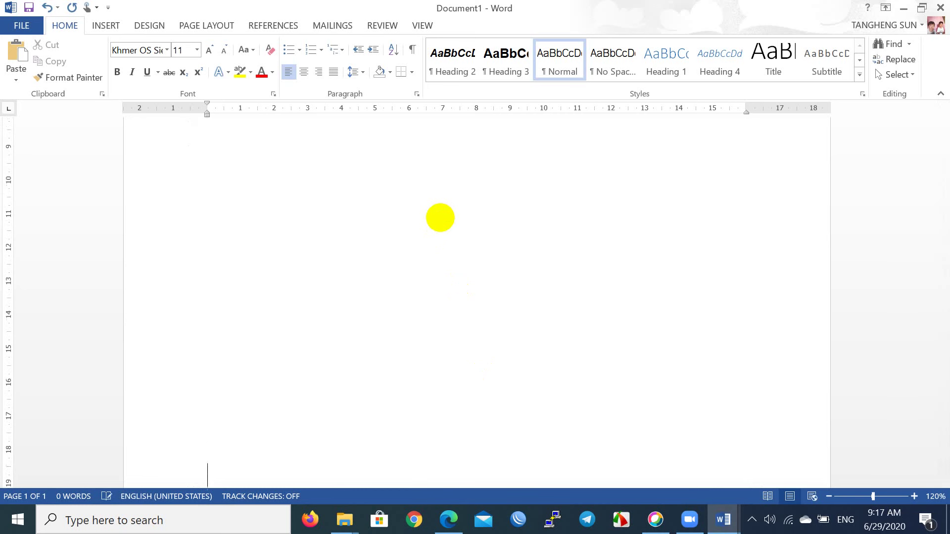
key(Return)
key(Return)
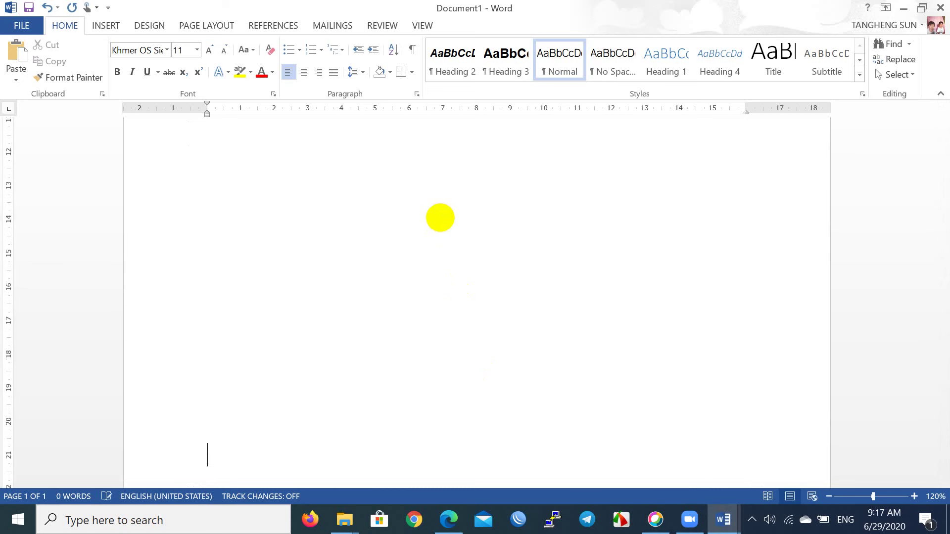
key(Return)
key(Return)
key(Return)
key(Return)
key(Return)
key(Return)
key(Return)
key(Return)
key(Return)
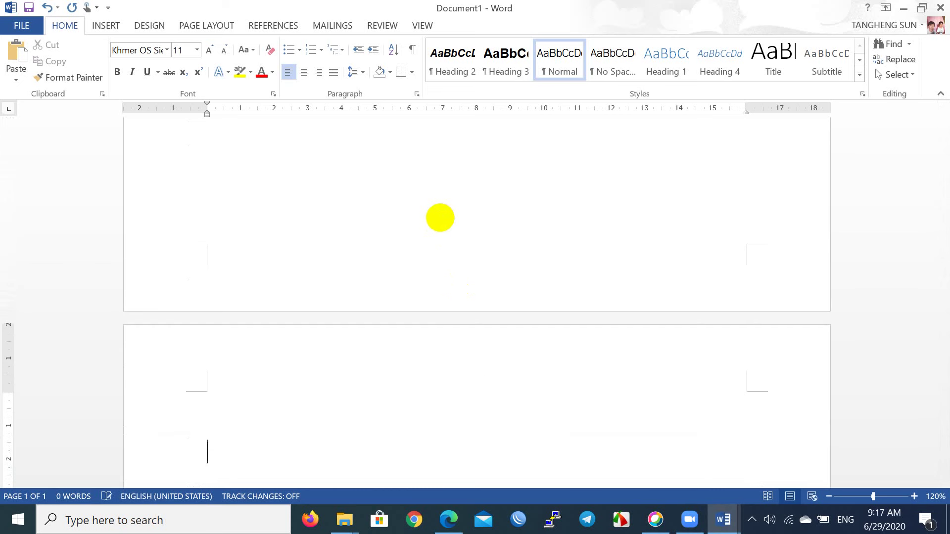
key(Return)
key(Return)
key(Return)
key(Return)
key(Return)
key(Return)
key(Return)
key(Return)
key(Return)
key(Return)
key(Return)
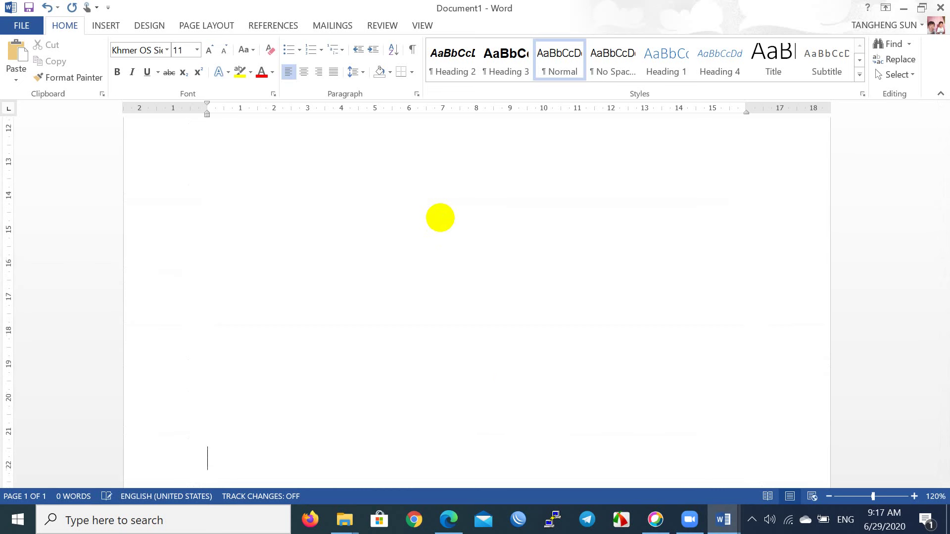
key(Return)
key(Return)
key(Return)
key(Return)
key(Return)
key(Return)
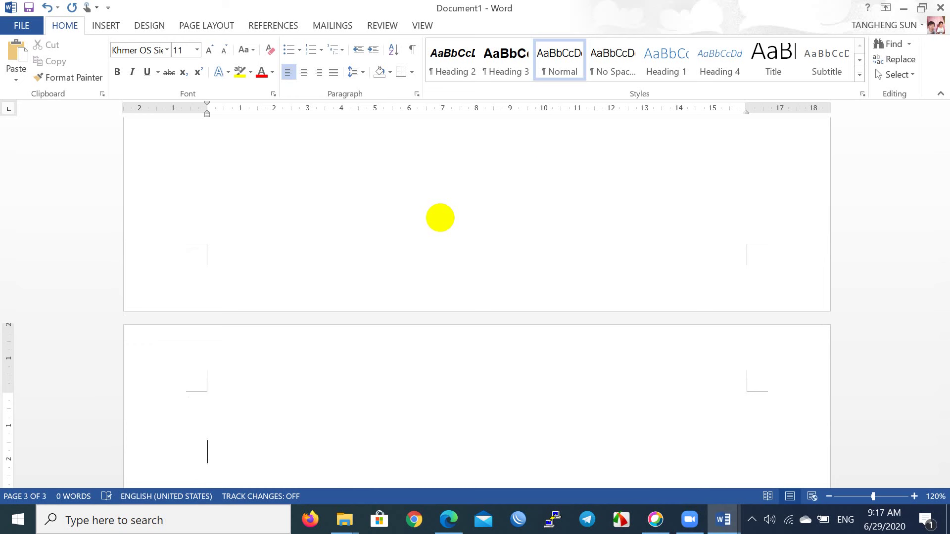
scroll(552, 166, up, 3)
scroll(551, 165, up, 3)
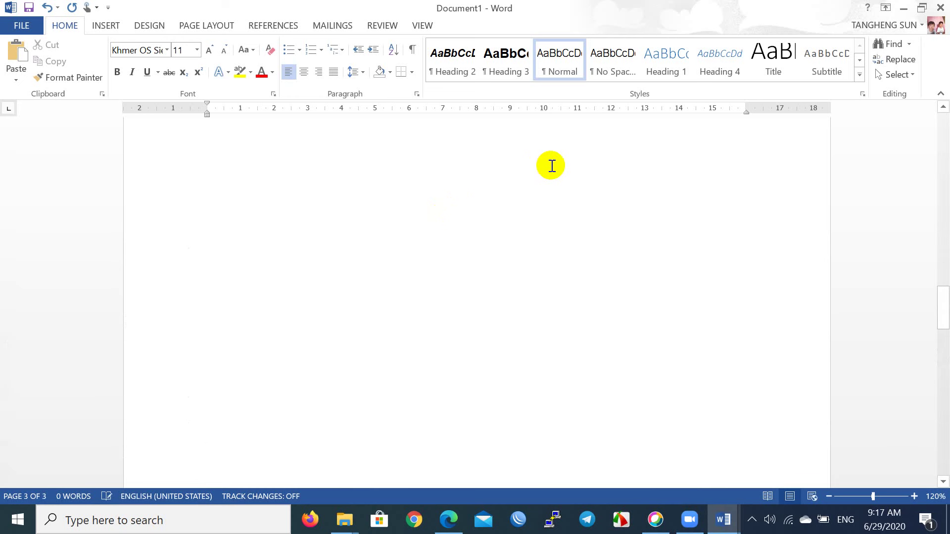
scroll(552, 166, up, 3)
scroll(552, 166, up, 3)
scroll(552, 166, up, 3)
scroll(552, 165, up, 3)
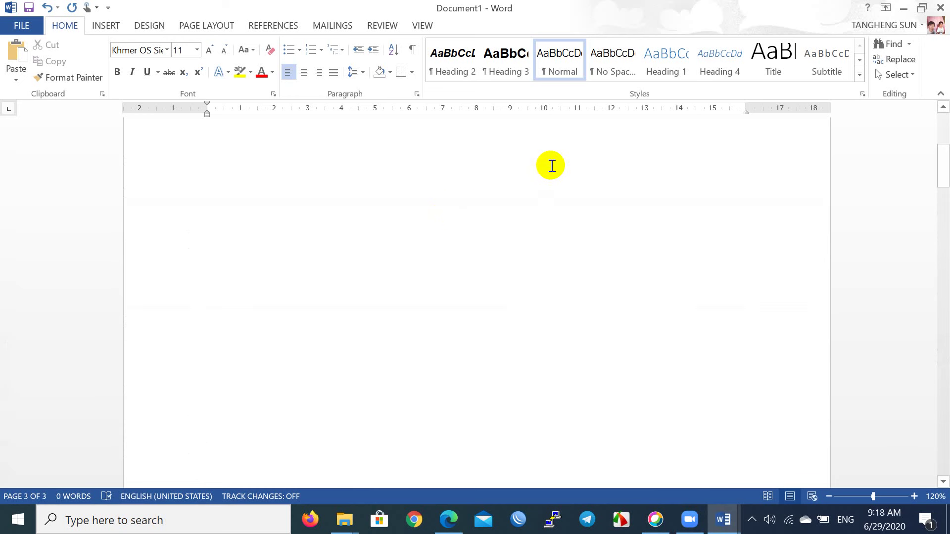
scroll(551, 165, up, 3)
scroll(551, 166, up, 2)
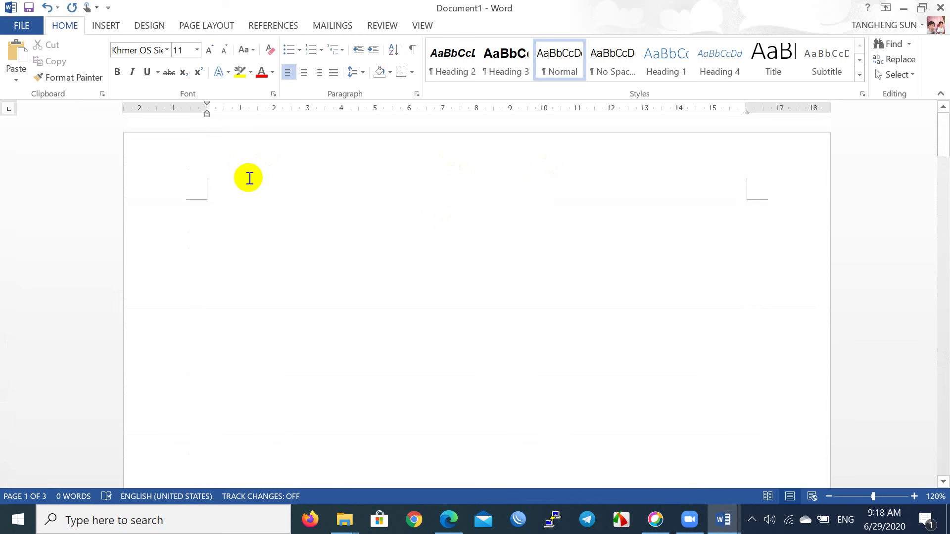
Open the page header and type a test letter 'a' in it.
double_click(250, 178)
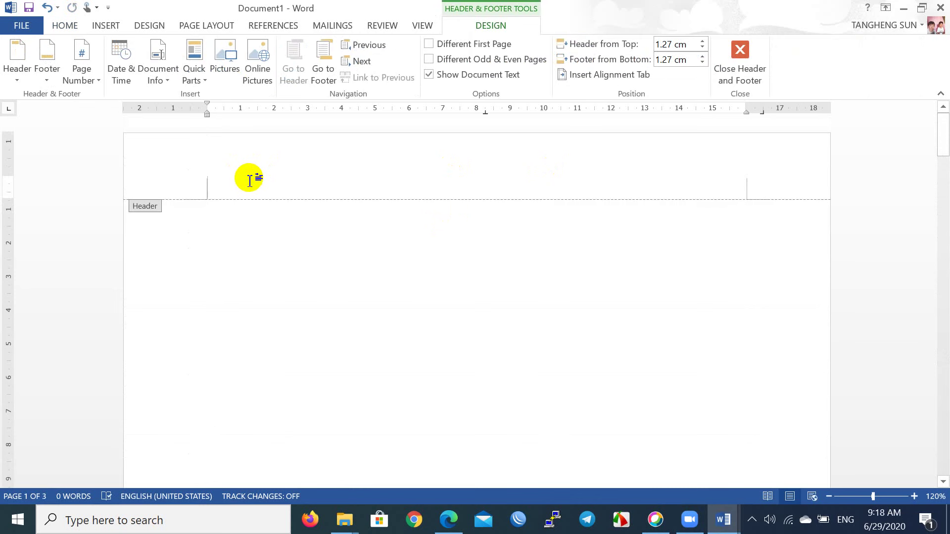
text(a)
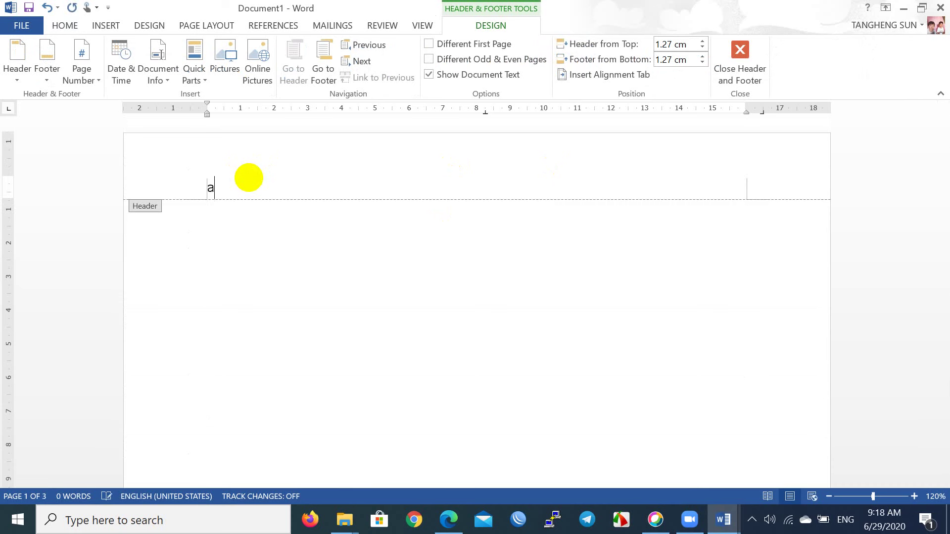
scroll(309, 273, down, 5)
scroll(308, 273, down, 5)
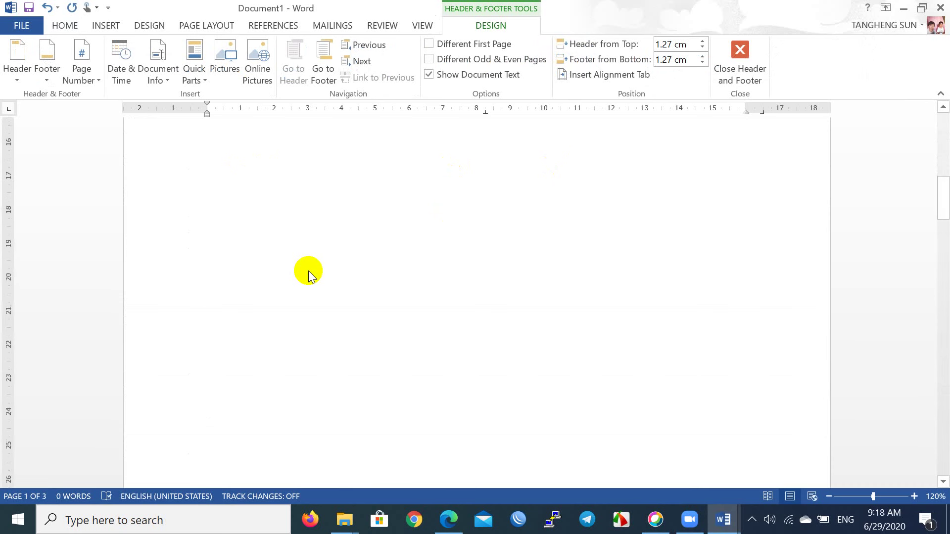
scroll(308, 273, down, 5)
scroll(309, 271, down, 2)
scroll(309, 272, down, 3)
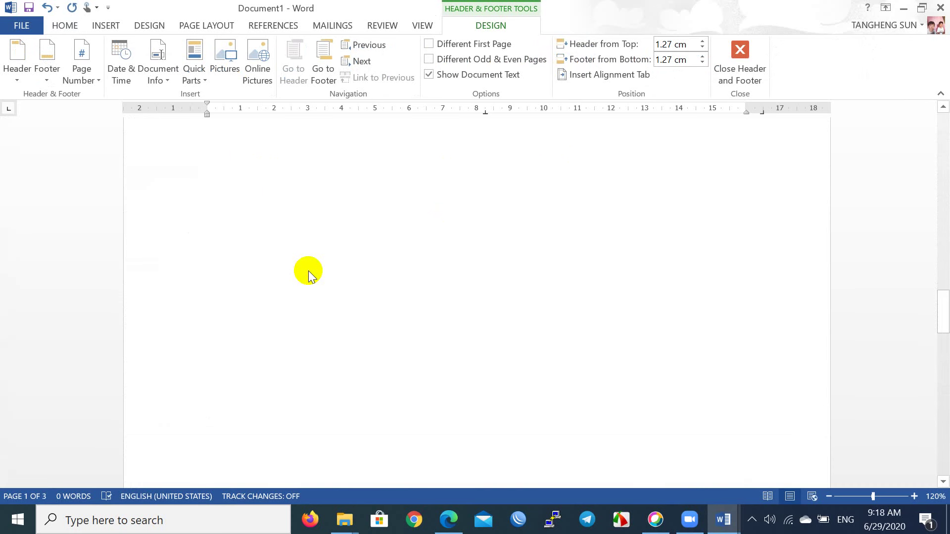
scroll(308, 271, down, 2)
scroll(308, 272, down, 5)
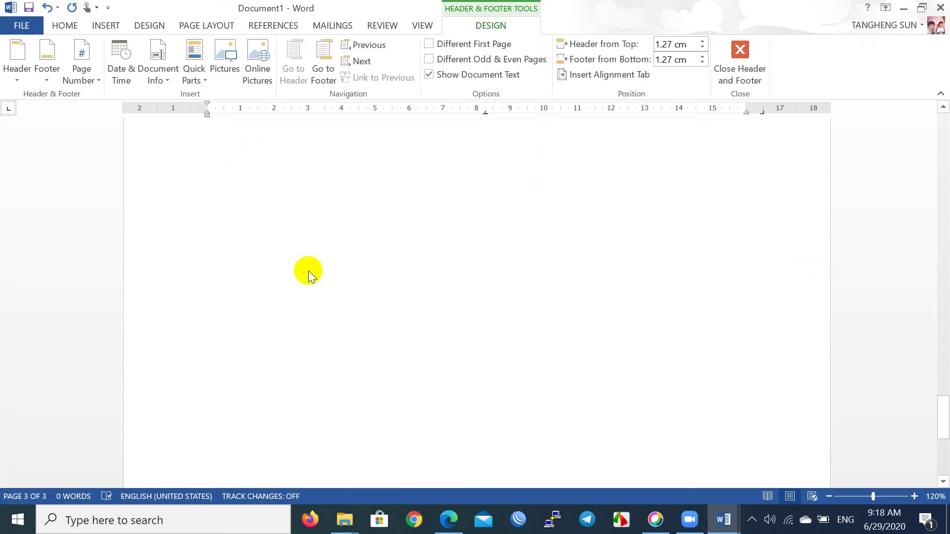
scroll(308, 271, down, 5)
scroll(307, 271, up, 3)
scroll(308, 271, up, 3)
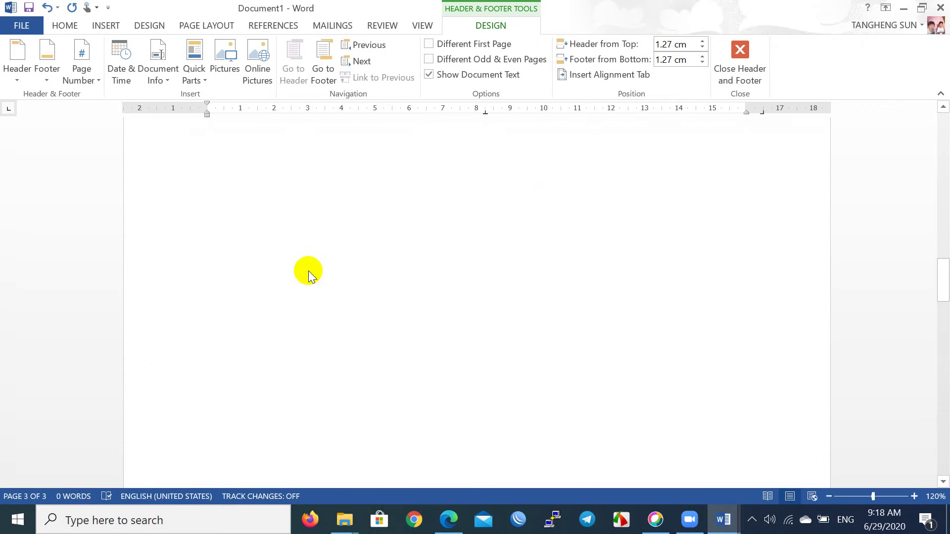
scroll(307, 271, up, 4)
scroll(307, 271, up, 3)
scroll(308, 271, up, 5)
scroll(307, 271, up, 5)
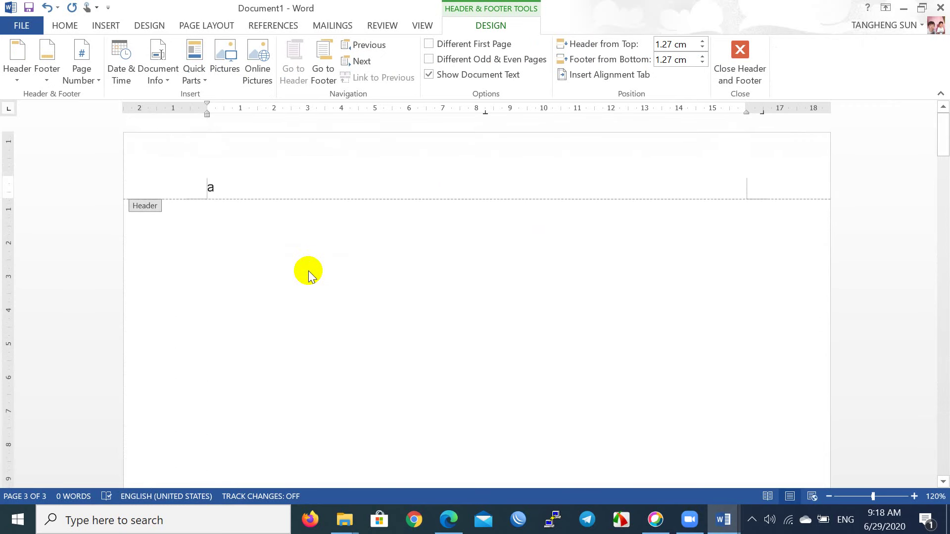
Delete the 'a' from the header and return to the document body.
key(BackSpace)
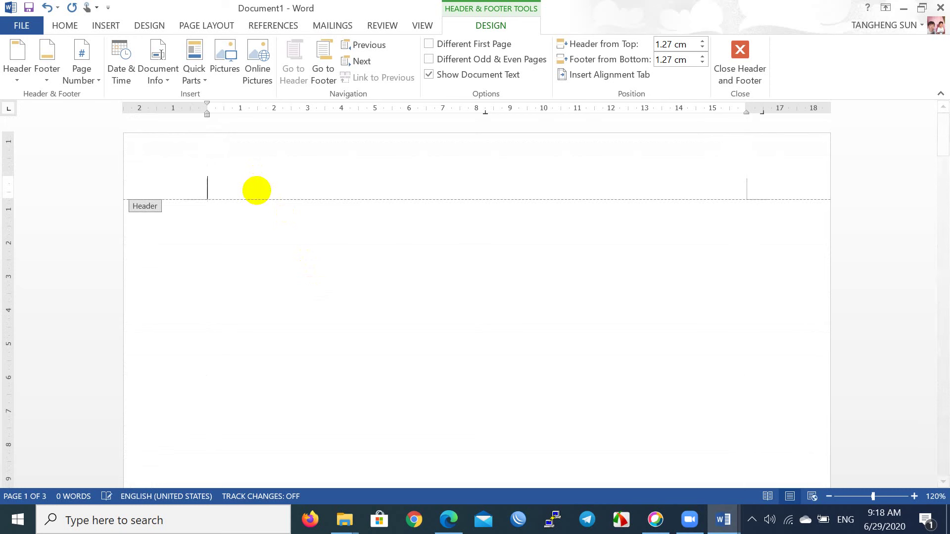
double_click(265, 278)
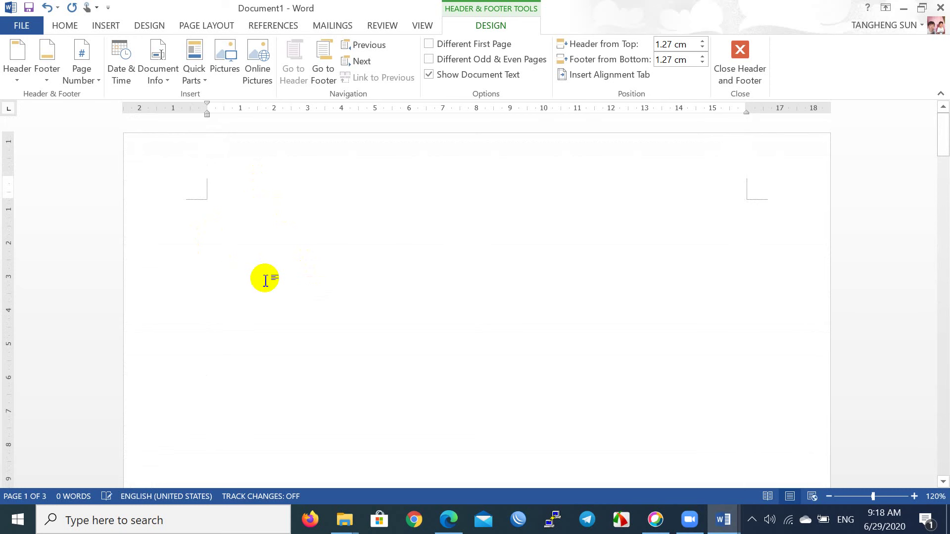
scroll(265, 278, down, 3)
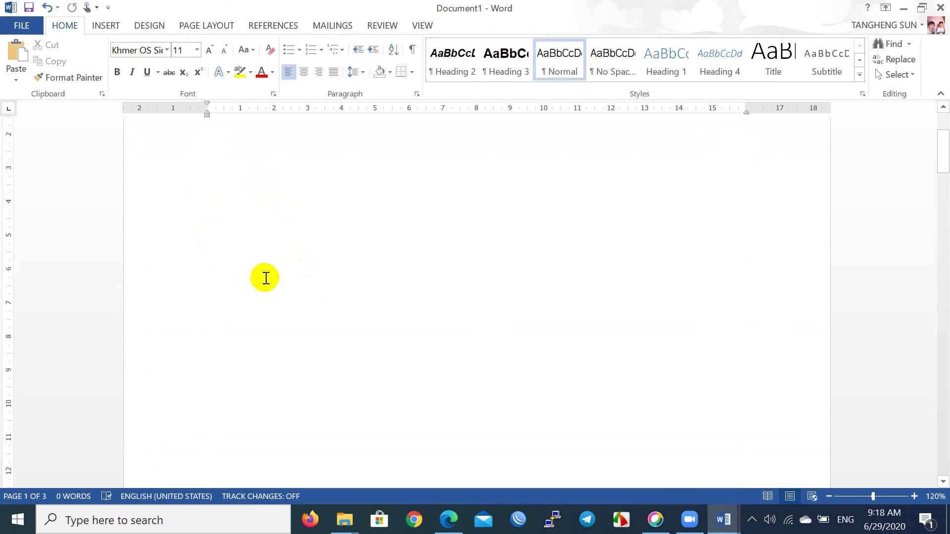
Insert a Next Page section break from Page Layout > Breaks.
scroll(265, 278, up, 4)
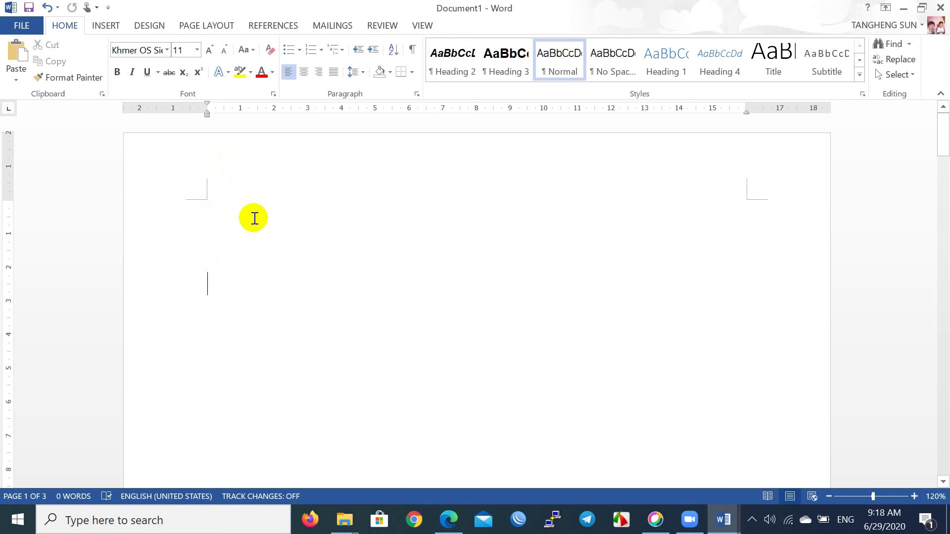
click(204, 26)
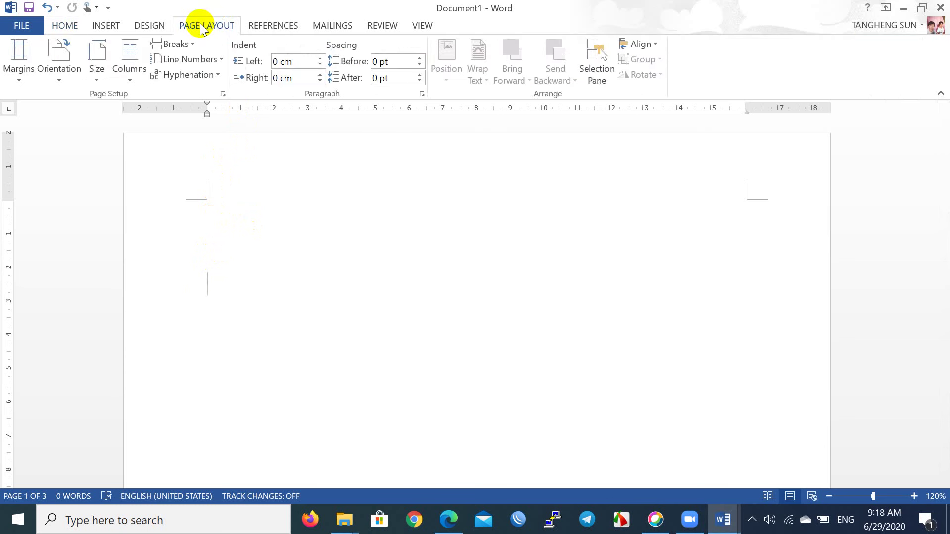
click(177, 45)
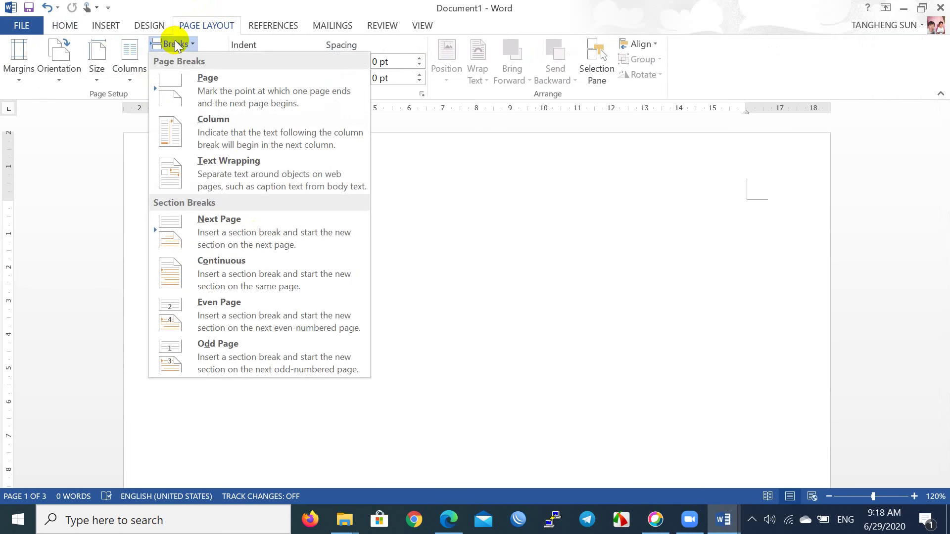
click(226, 226)
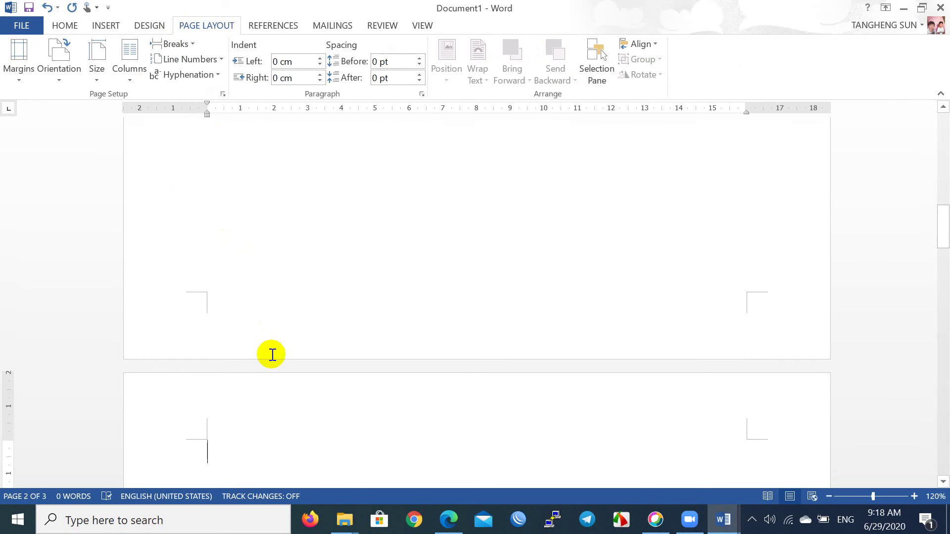
scroll(271, 355, down, 2)
scroll(272, 355, up, 6)
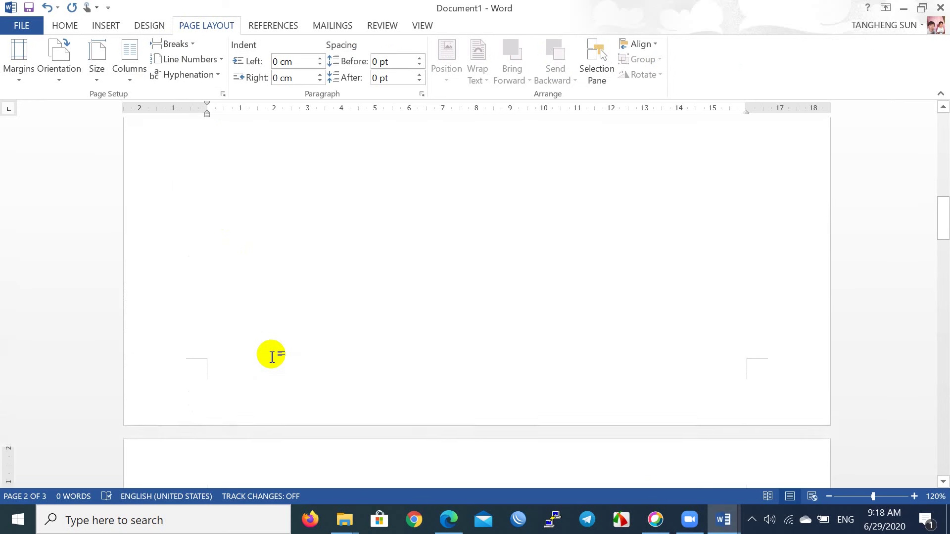
scroll(272, 355, down, 3)
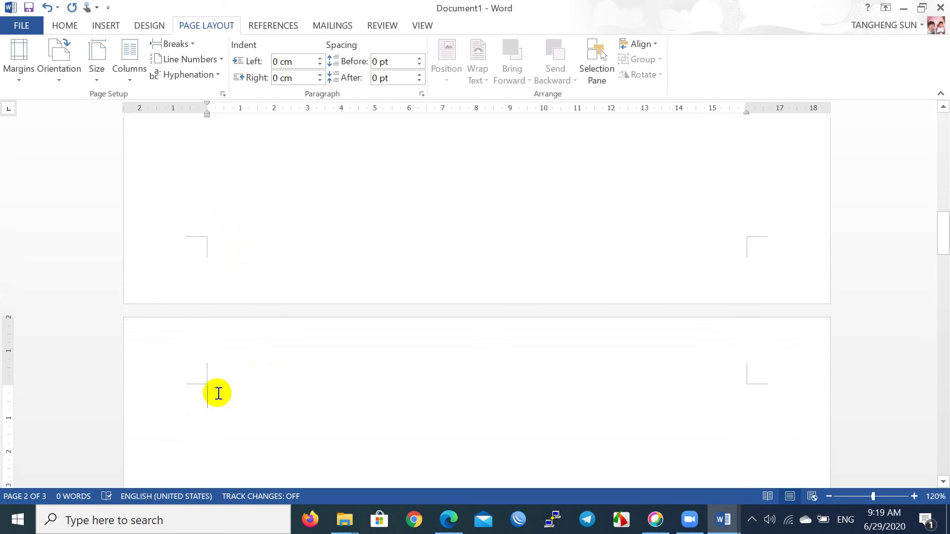
Turn off Link to Previous for both the Section 2 header and the Section 2 footer.
double_click(227, 354)
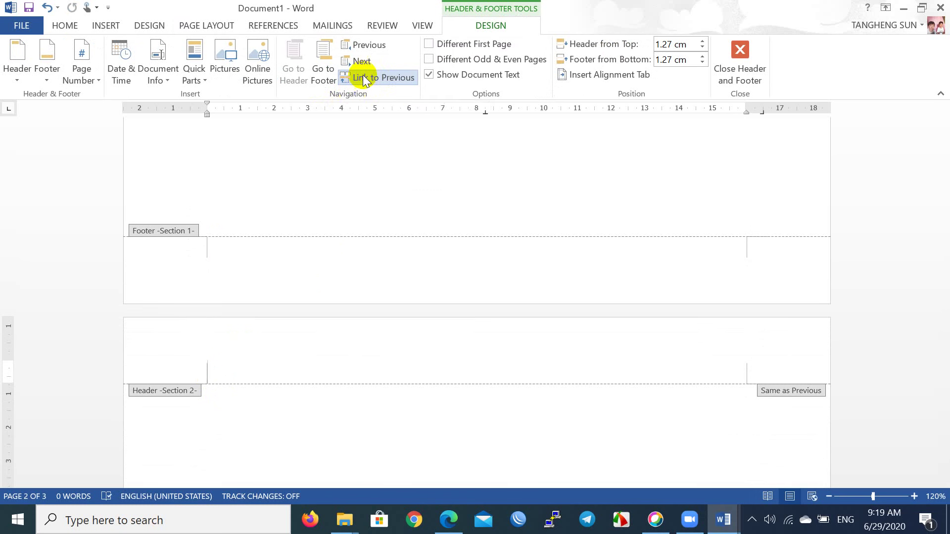
click(364, 80)
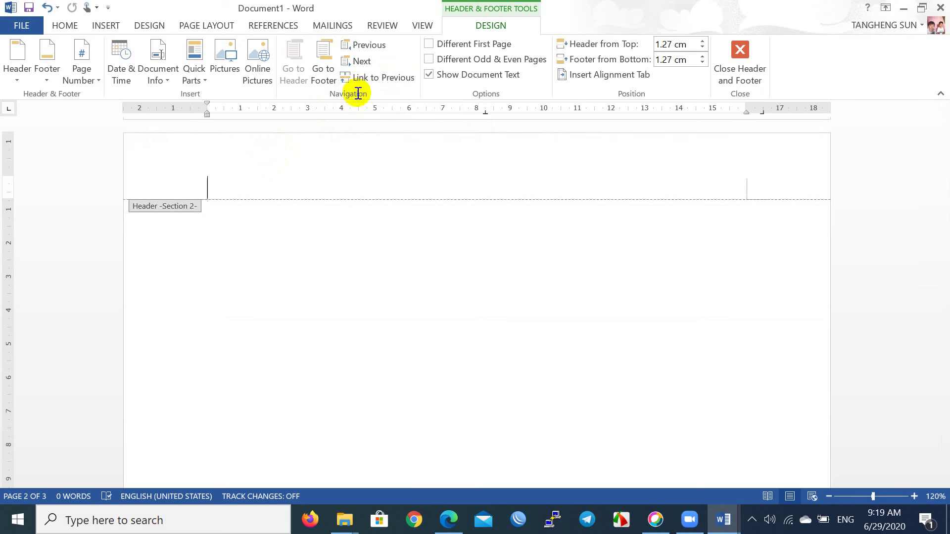
scroll(350, 208, down, 5)
scroll(349, 208, down, 5)
scroll(350, 208, down, 5)
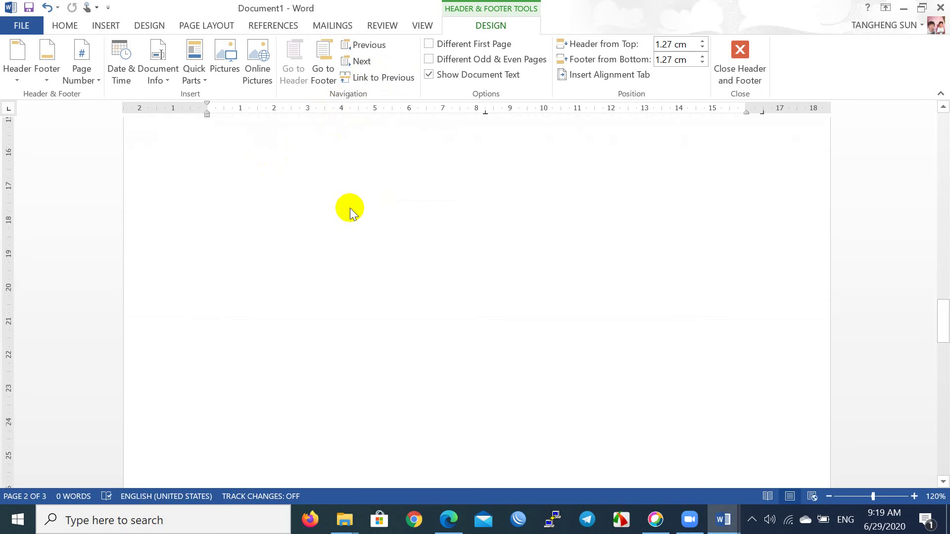
click(254, 330)
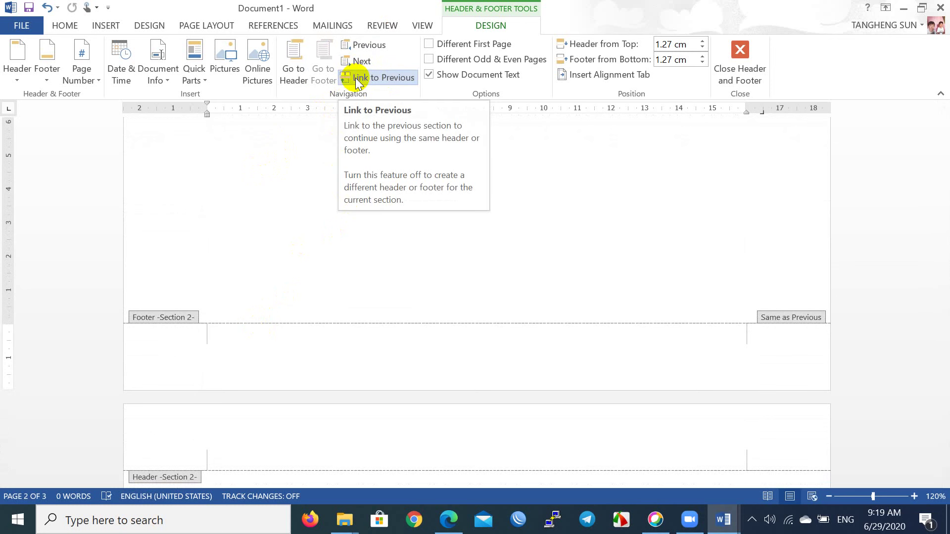
click(356, 79)
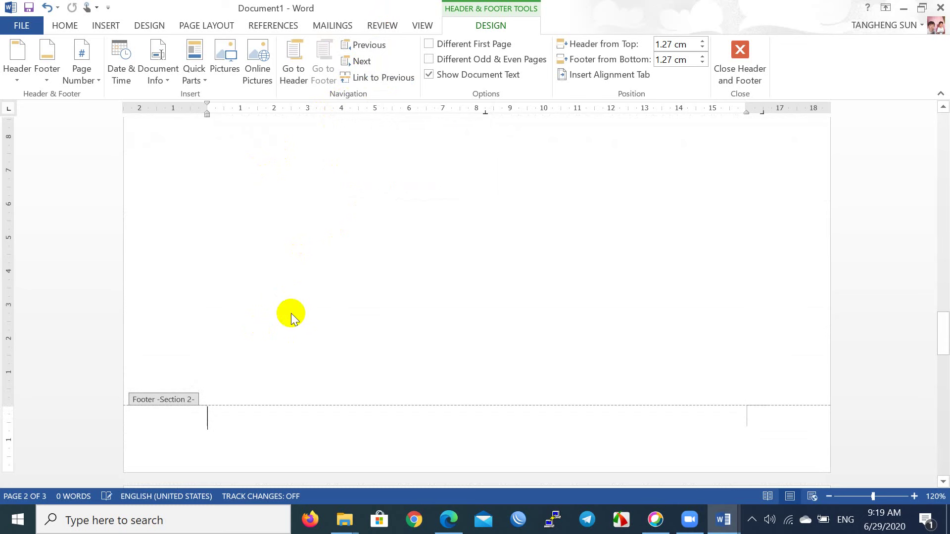
Delete the stray 'a' from the Section 1 header on page 1.
scroll(274, 401, up, 5)
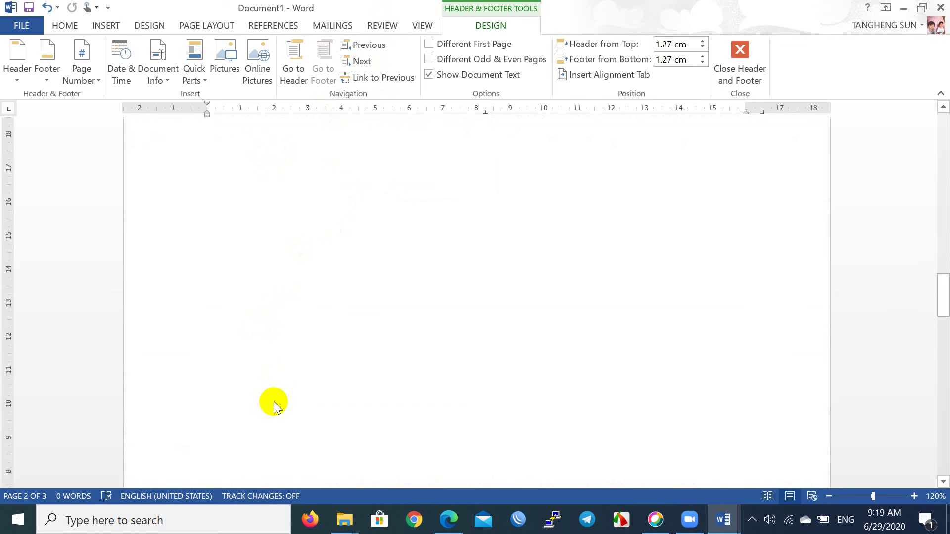
scroll(274, 402, up, 3)
scroll(274, 402, up, 3)
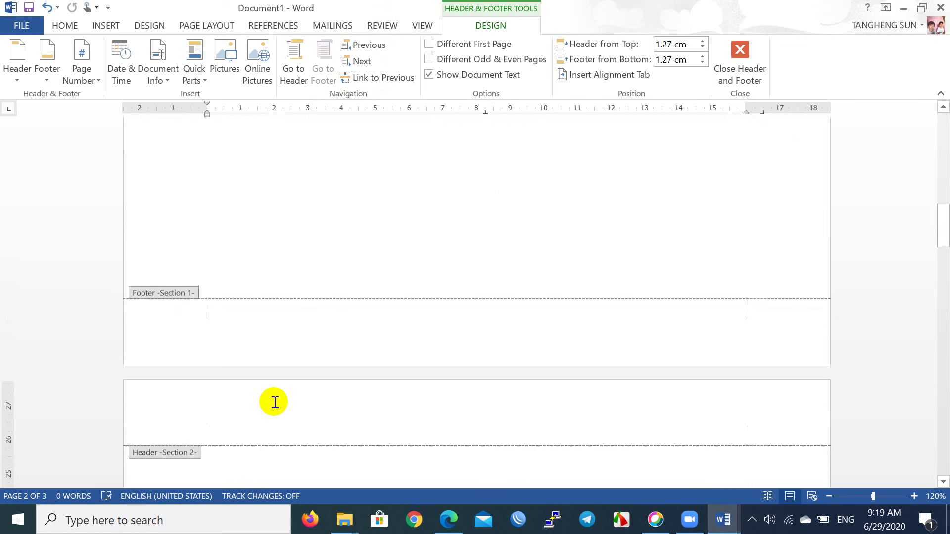
scroll(274, 401, up, 5)
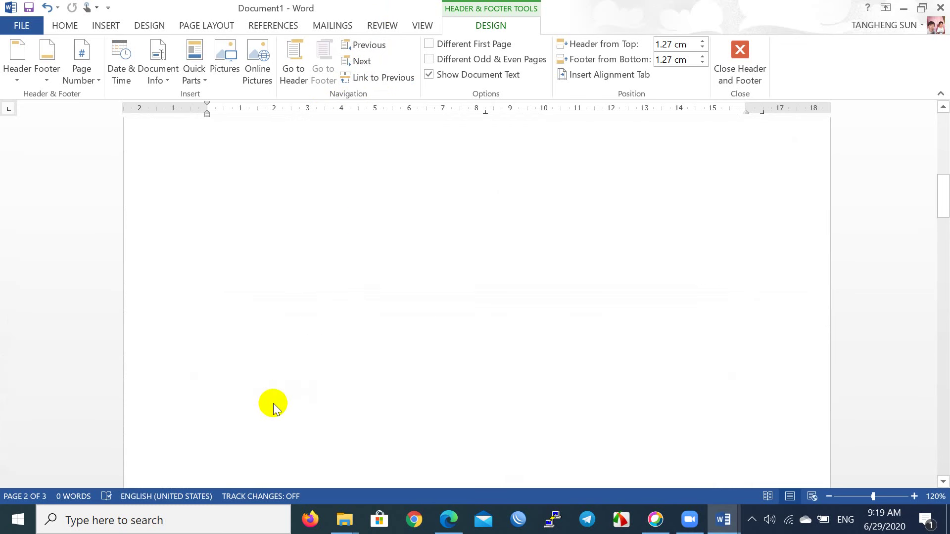
scroll(273, 402, up, 5)
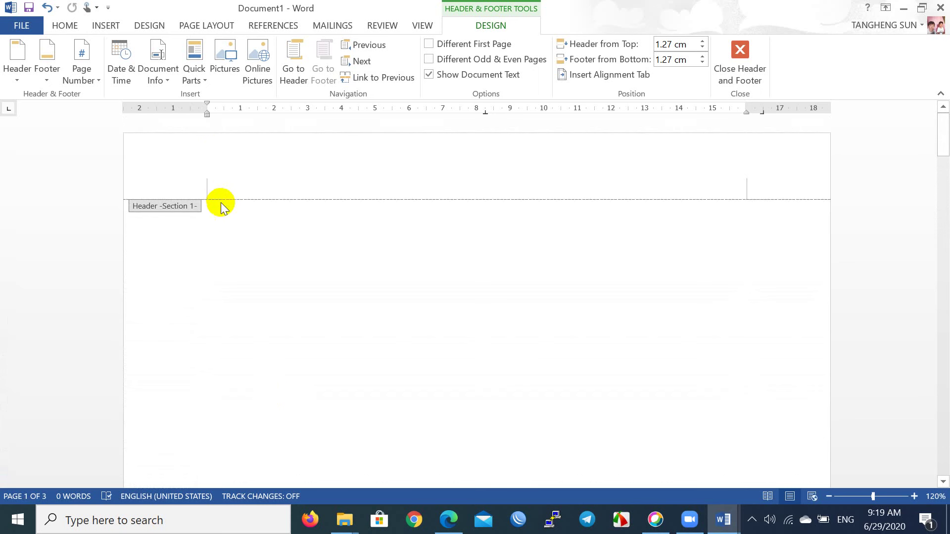
click(222, 193)
text(a)
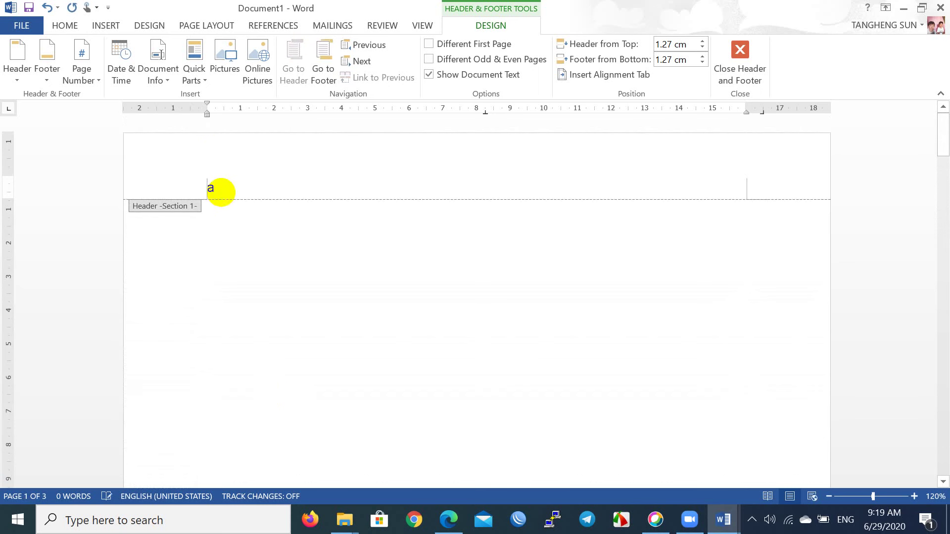
scroll(232, 275, down, 5)
scroll(233, 275, down, 5)
scroll(233, 276, down, 5)
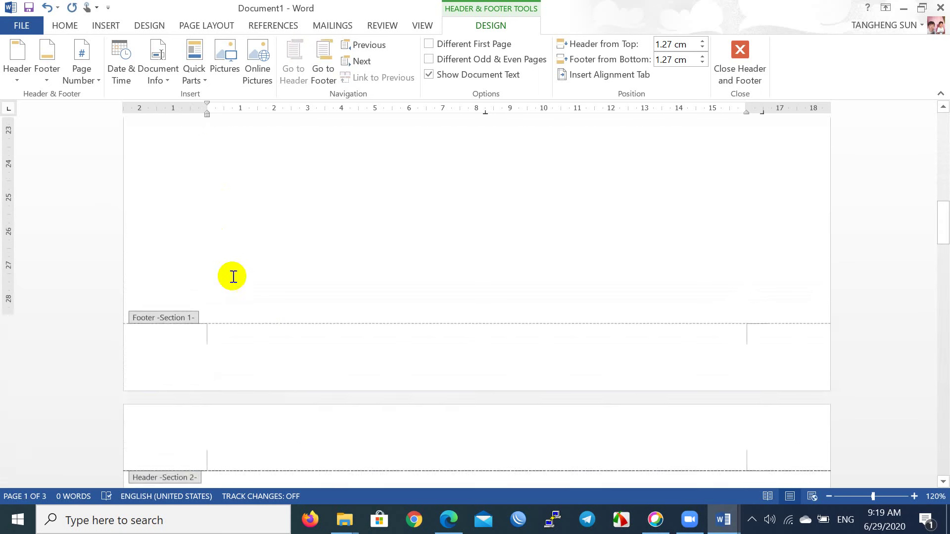
scroll(233, 276, down, 5)
scroll(233, 276, down, 2)
scroll(238, 273, up, 2)
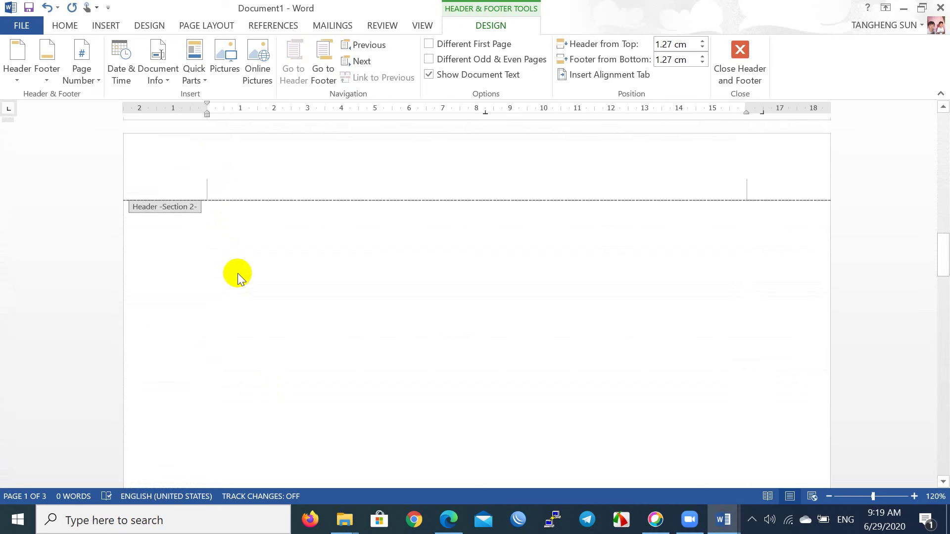
scroll(238, 273, down, 3)
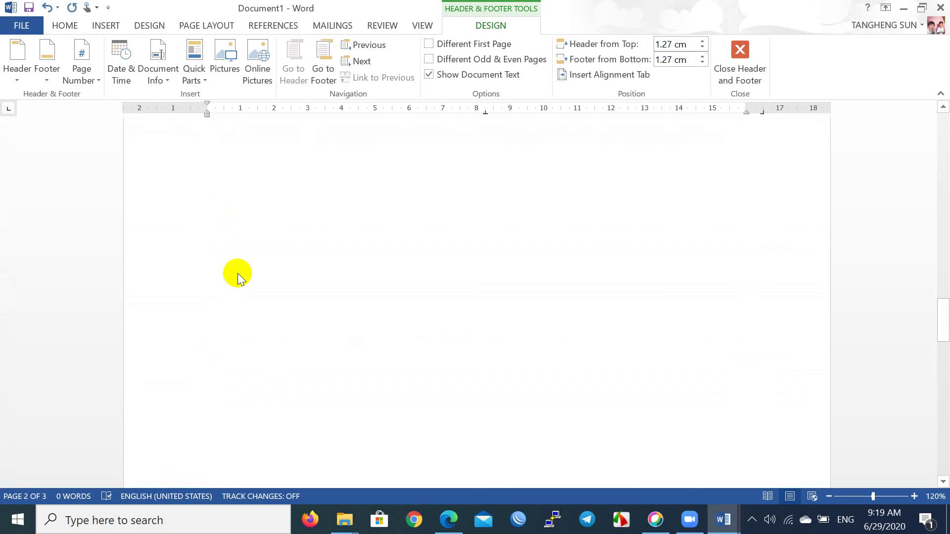
scroll(237, 273, down, 2)
scroll(237, 273, down, 1)
scroll(238, 273, down, 2)
scroll(238, 273, down, 2)
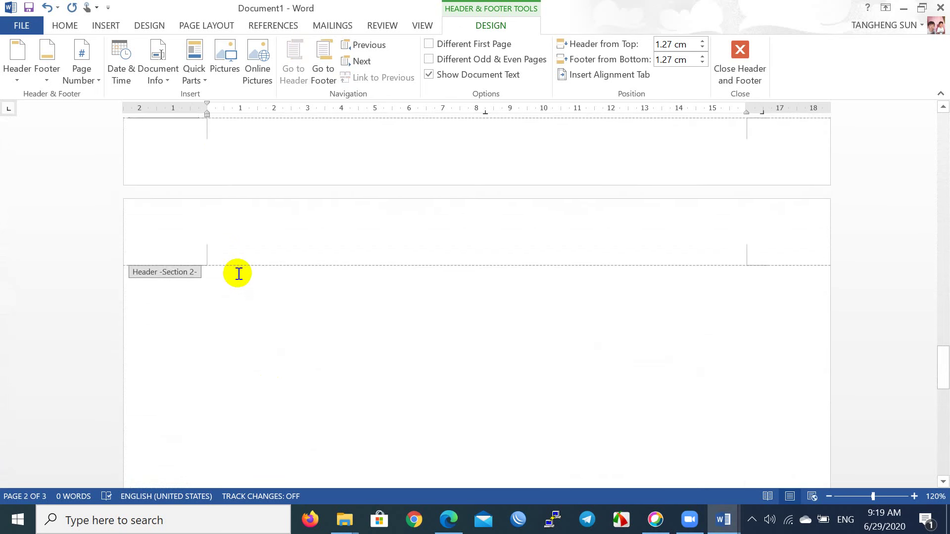
scroll(237, 274, up, 5)
scroll(238, 274, up, 4)
scroll(238, 273, up, 4)
scroll(238, 273, up, 4)
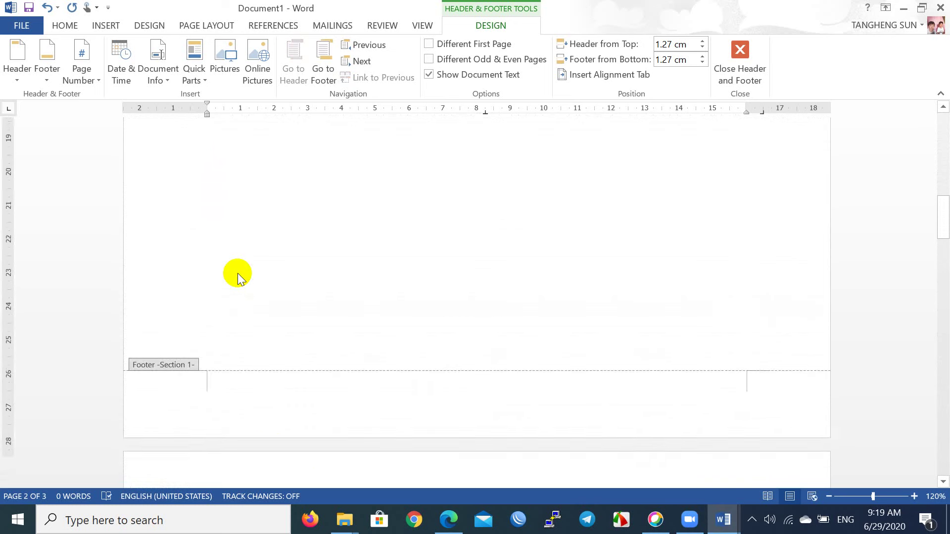
scroll(237, 273, up, 5)
scroll(237, 273, up, 4)
scroll(238, 273, up, 4)
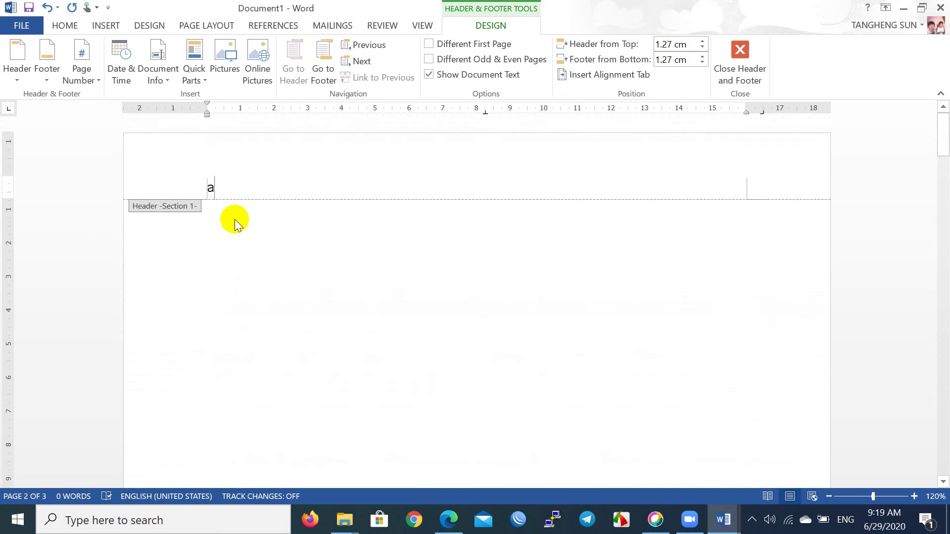
key(BackSpace)
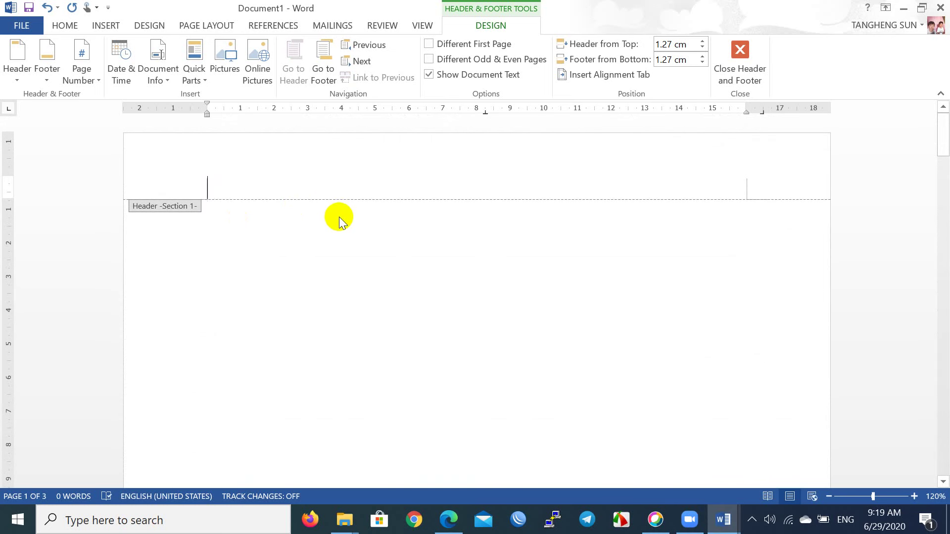
scroll(334, 218, down, 3)
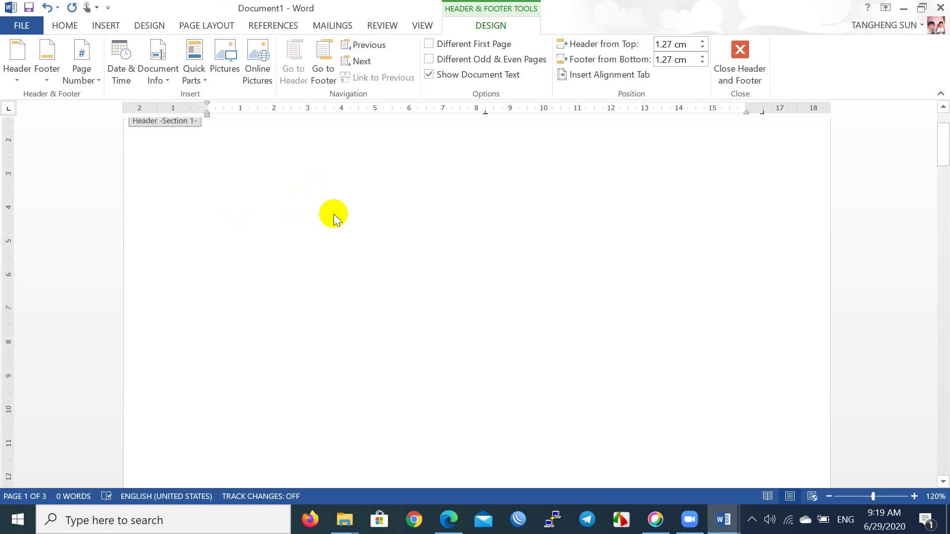
scroll(333, 214, down, 3)
scroll(334, 214, down, 3)
scroll(334, 214, down, 3)
scroll(333, 214, down, 3)
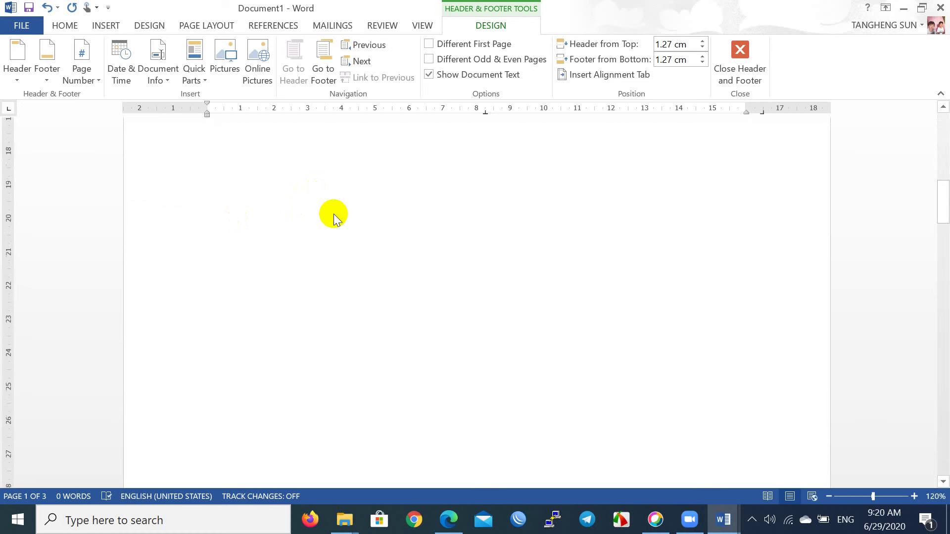
scroll(334, 213, down, 5)
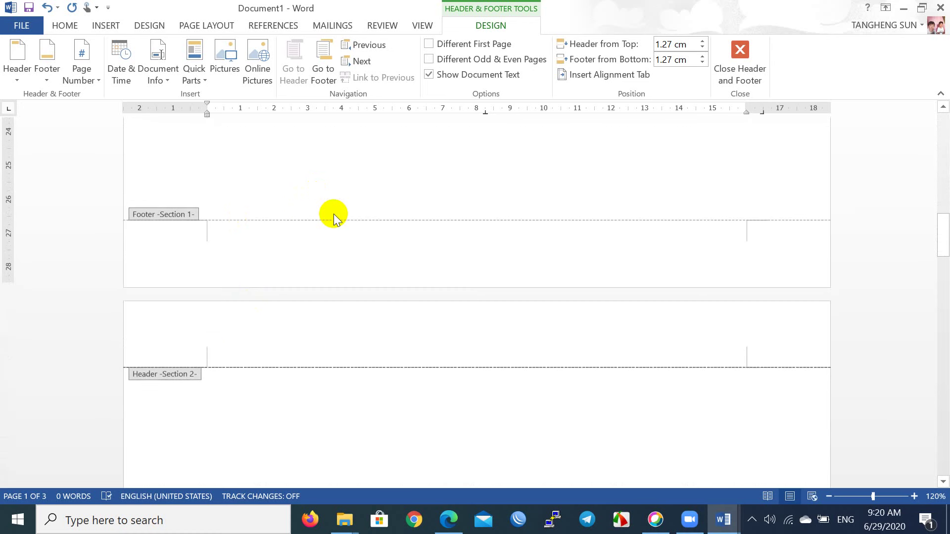
Remove the 'a' from the Section 2 header on page 2, leaving it empty.
click(227, 340)
text(a)
scroll(278, 415, down, 1)
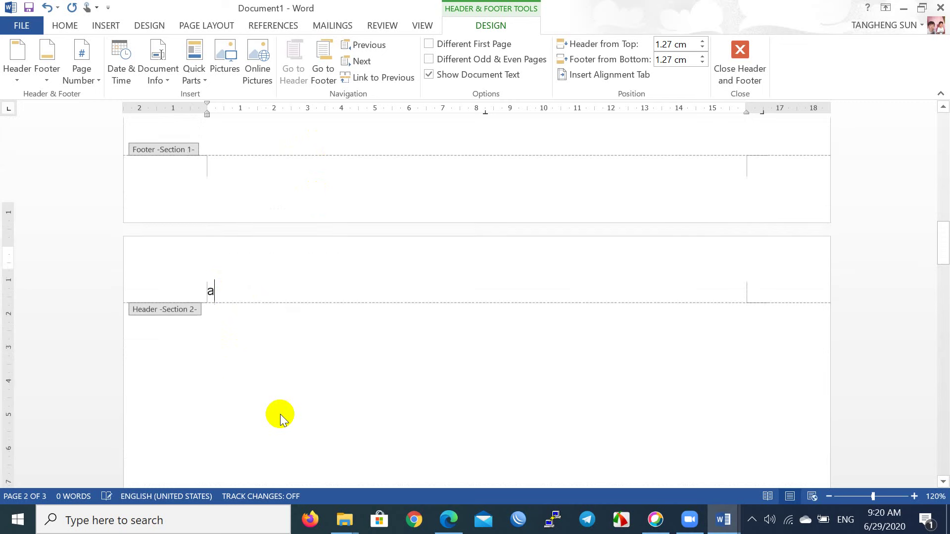
scroll(278, 416, down, 5)
scroll(281, 414, down, 12)
scroll(278, 415, down, 6)
scroll(235, 303, down, 1)
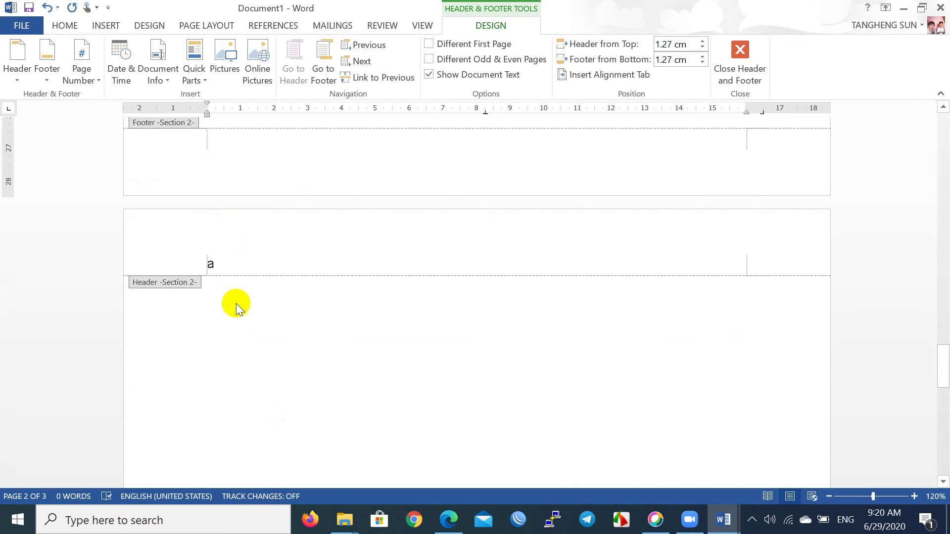
scroll(265, 272, up, 2)
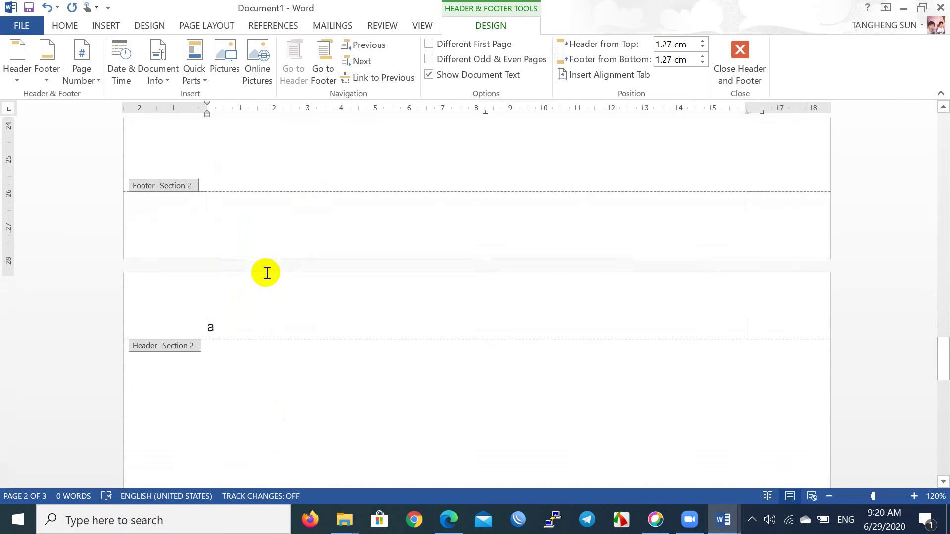
scroll(265, 272, up, 2)
scroll(265, 272, up, 2)
scroll(266, 272, up, 8)
scroll(265, 272, up, 10)
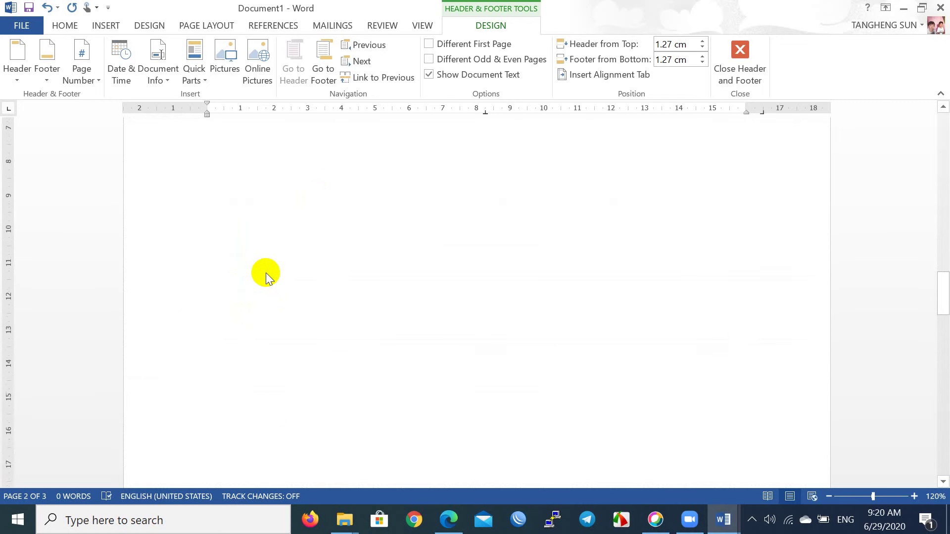
scroll(266, 272, up, 6)
scroll(266, 272, up, 5)
scroll(266, 272, up, 3)
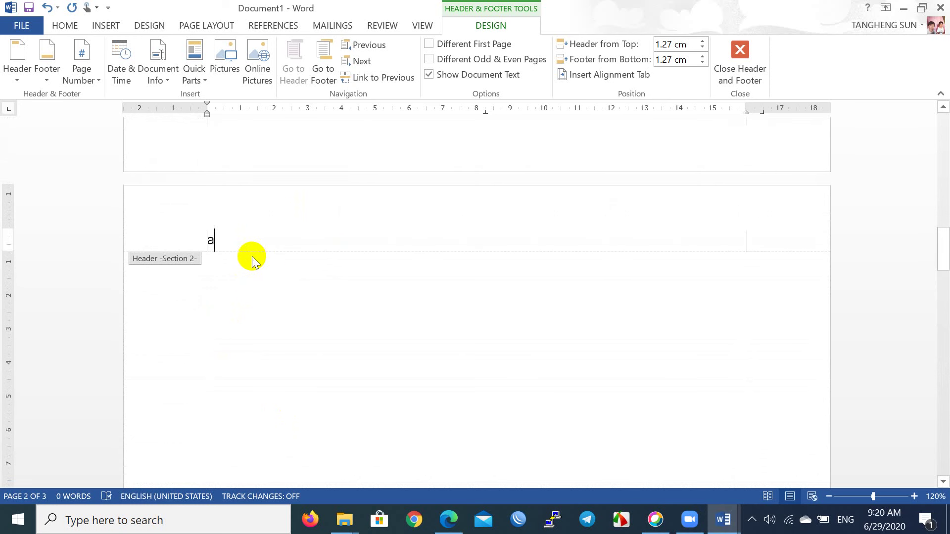
key(BackSpace)
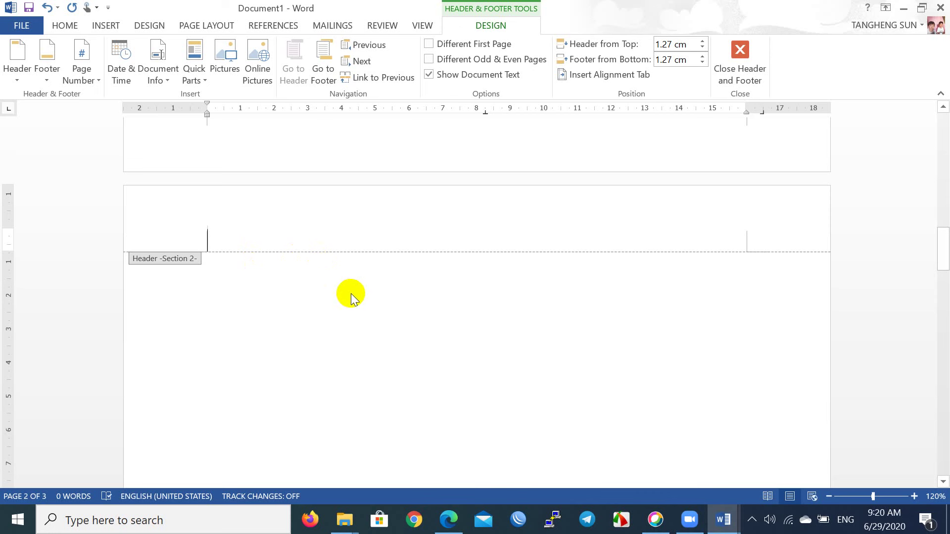
scroll(352, 293, down, 2)
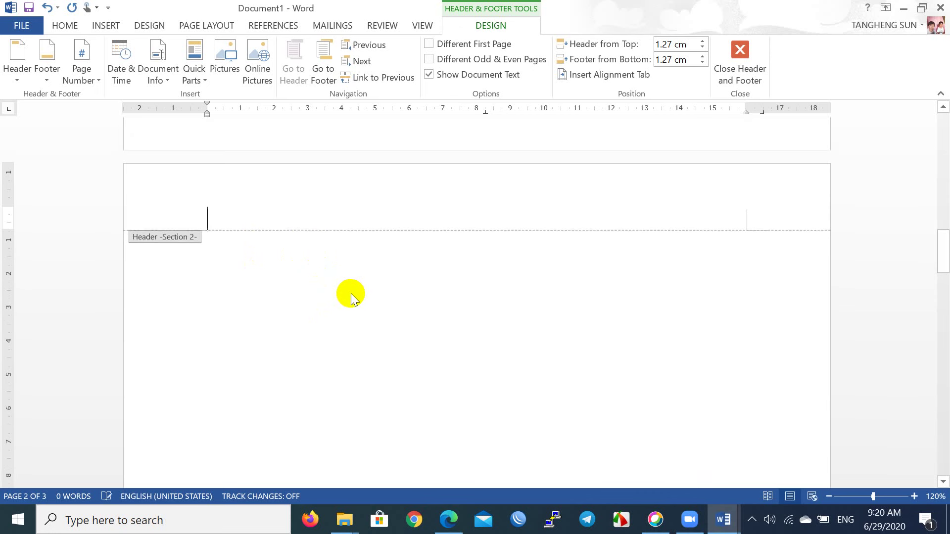
scroll(351, 292, down, 3)
scroll(352, 293, down, 5)
scroll(351, 299, down, 5)
scroll(351, 299, down, 5)
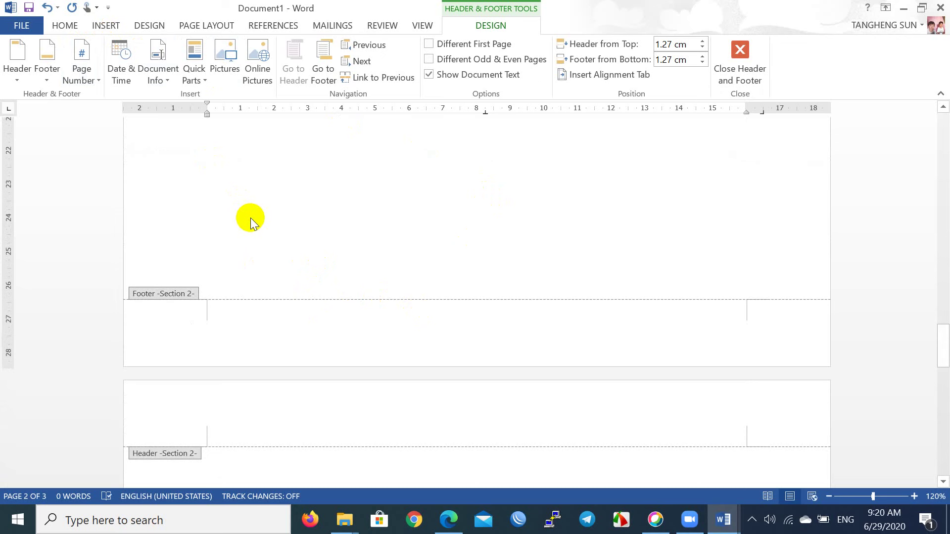
scroll(251, 218, up, 5)
scroll(251, 218, up, 5)
scroll(250, 218, up, 3)
scroll(251, 217, up, 3)
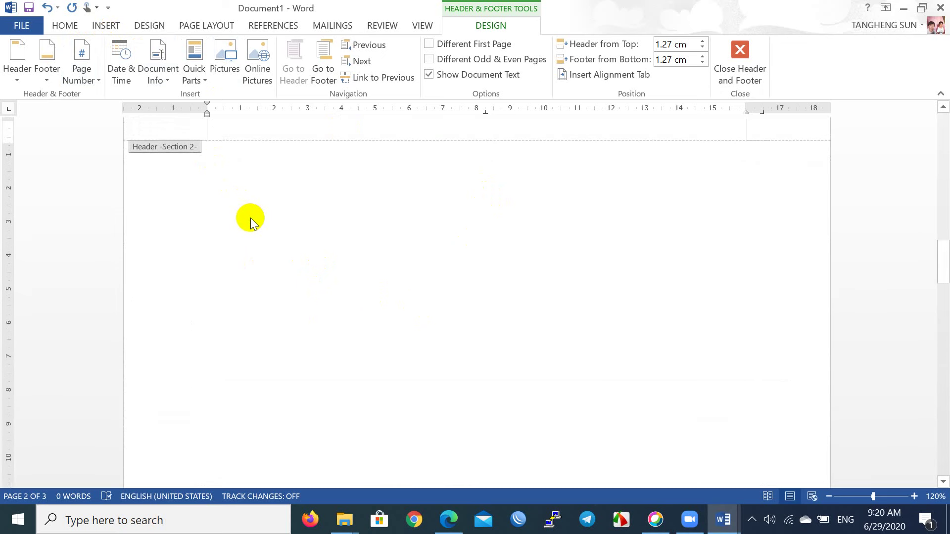
Exit header editing and show the Insert > Page Number > Bottom of Page gallery.
double_click(250, 218)
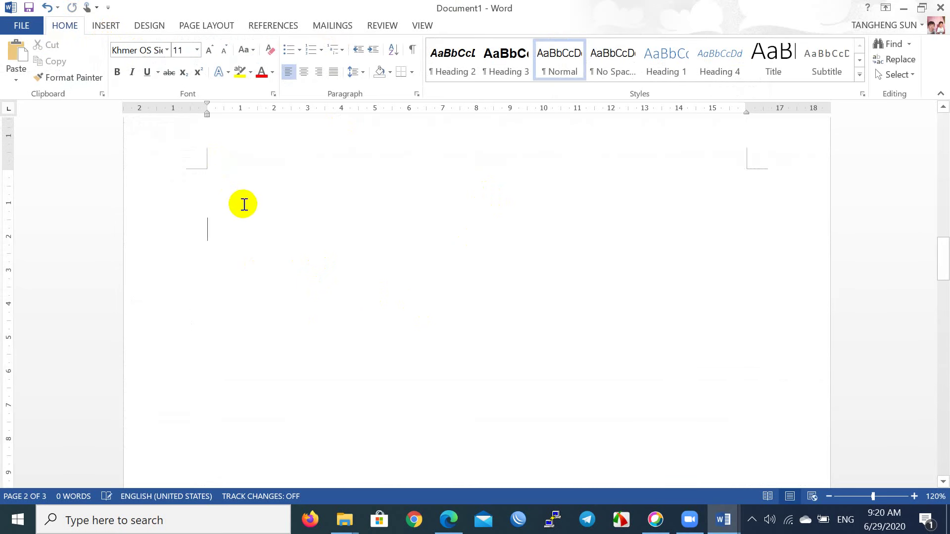
click(104, 29)
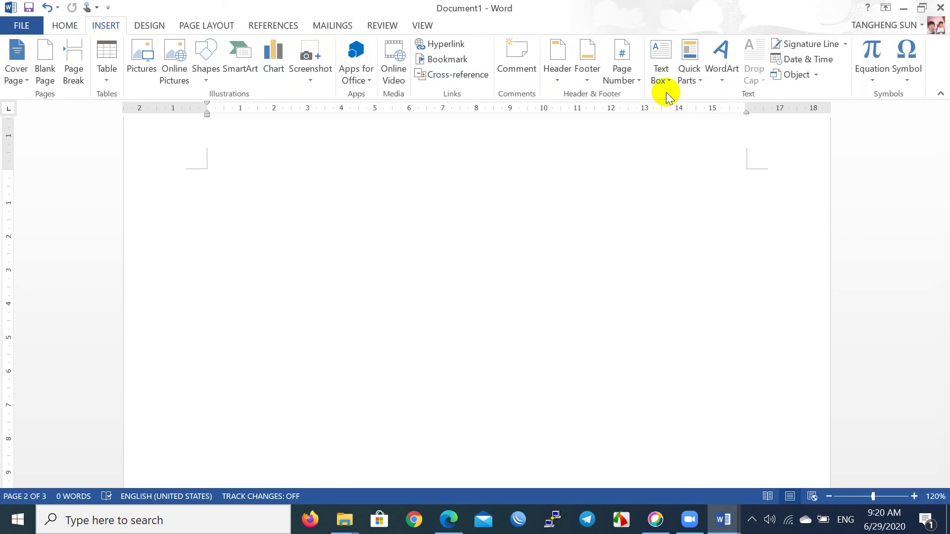
click(635, 88)
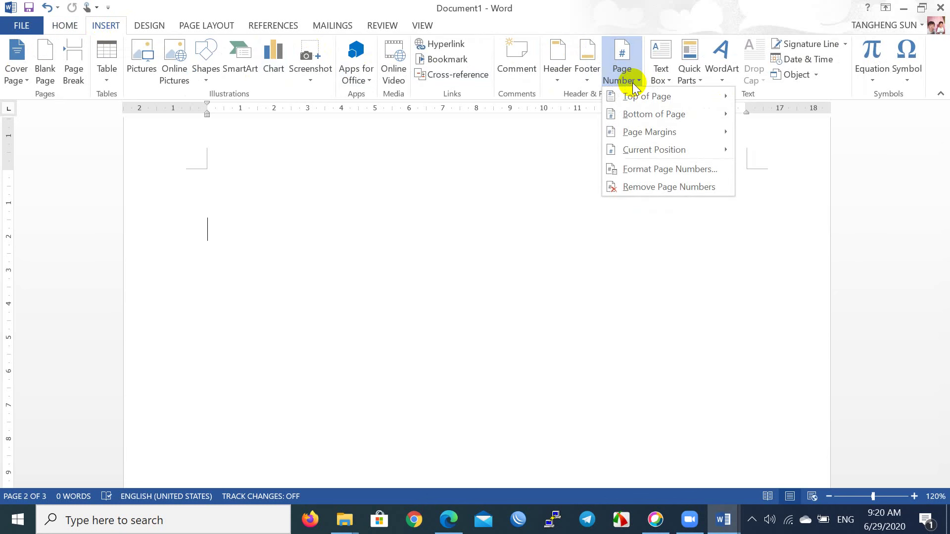
click(634, 114)
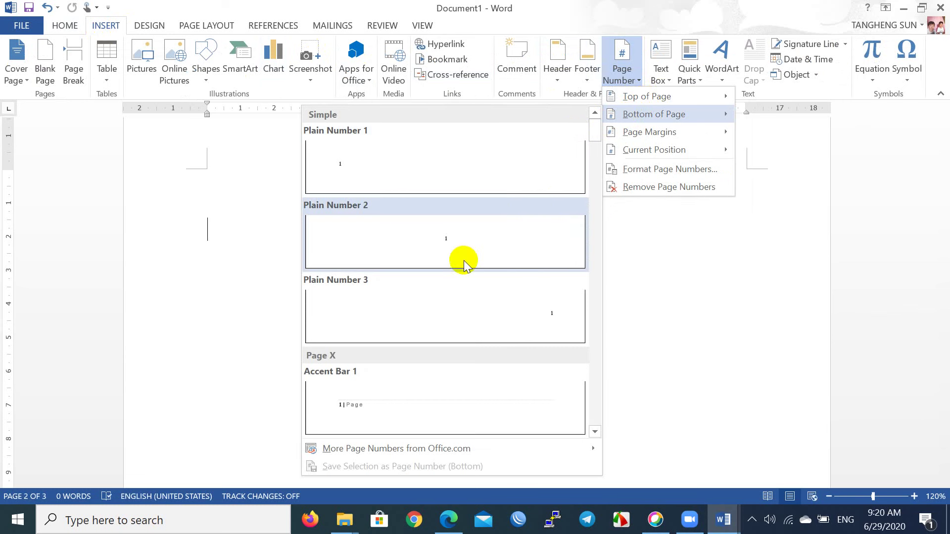
scroll(464, 262, down, 3)
scroll(464, 262, up, 3)
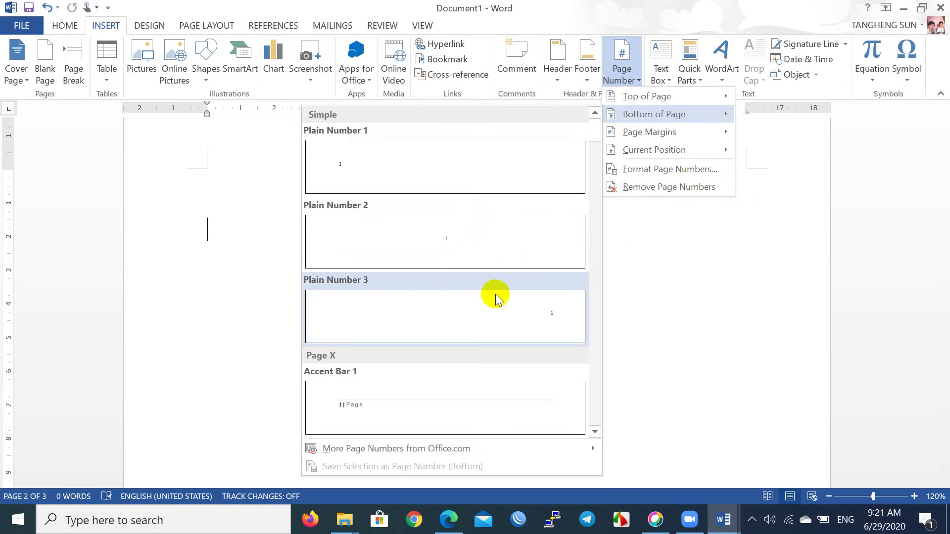
Insert a centred Plain Number 2 page number in the Section 2 footer and select it.
click(446, 241)
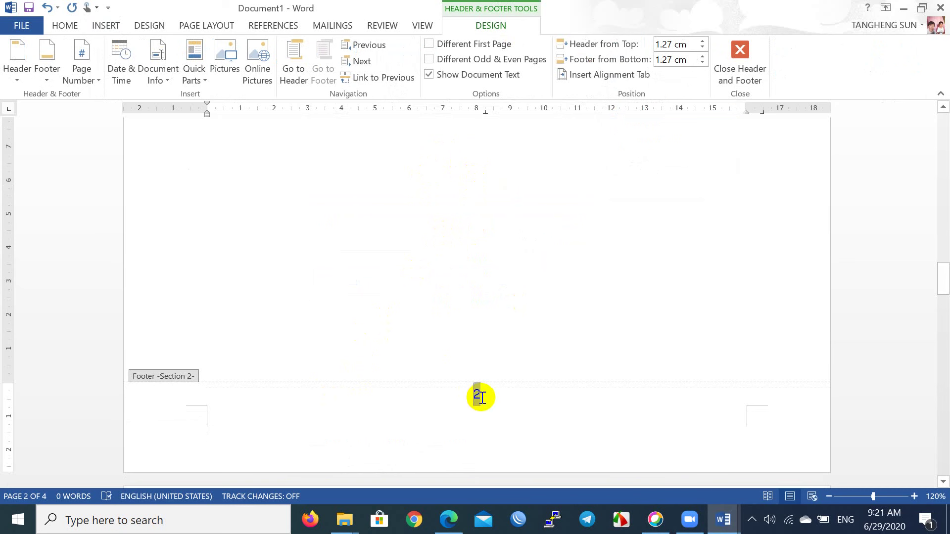
scroll(494, 299, up, 5)
scroll(494, 300, up, 5)
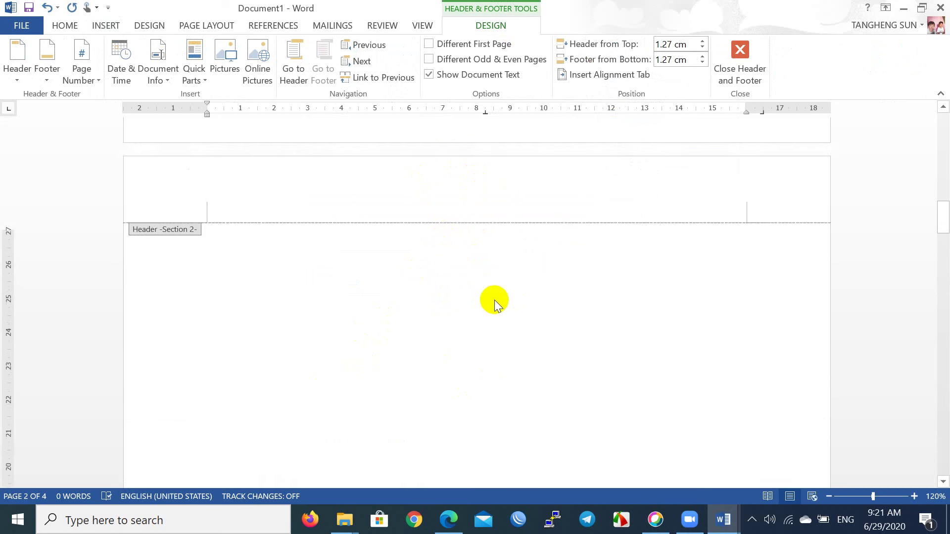
scroll(494, 300, down, 3)
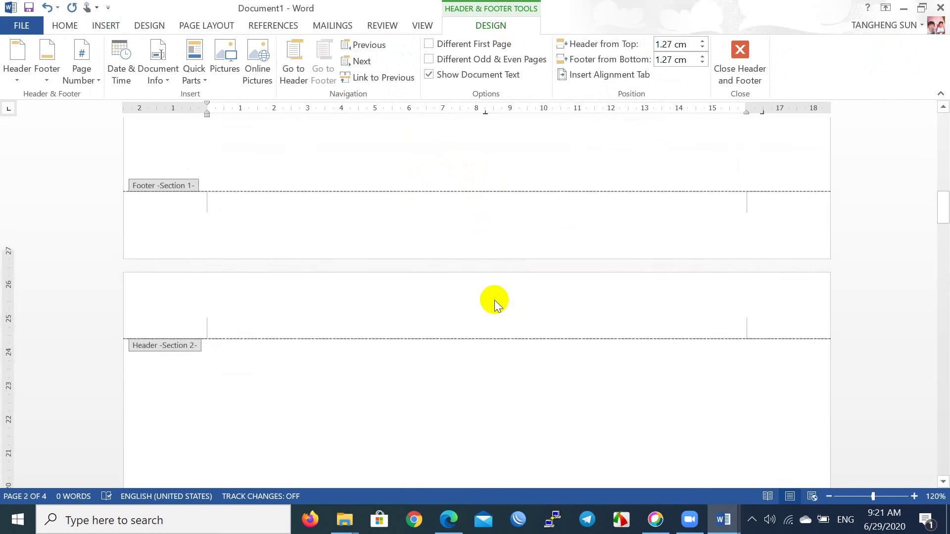
scroll(494, 300, down, 5)
scroll(494, 299, down, 5)
scroll(494, 299, down, 1)
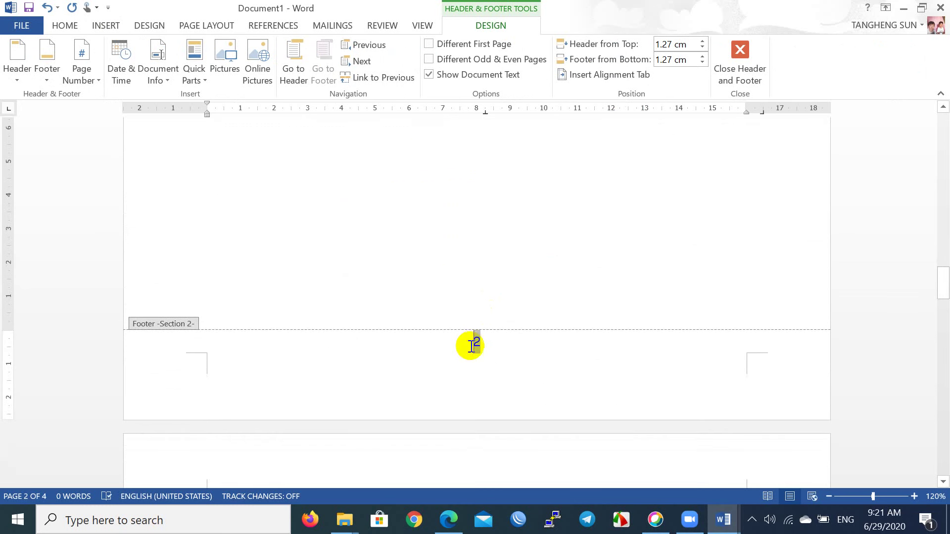
drag(474, 342, 488, 346)
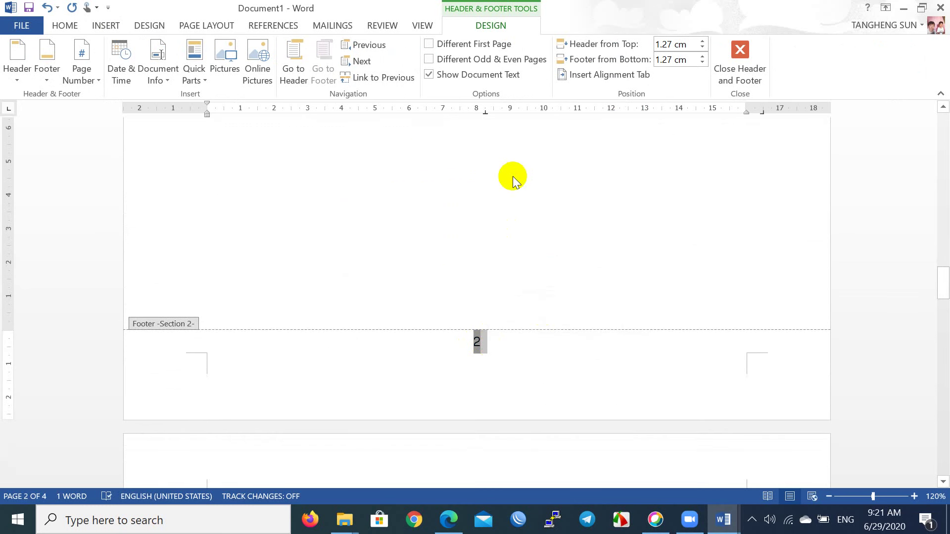
click(106, 28)
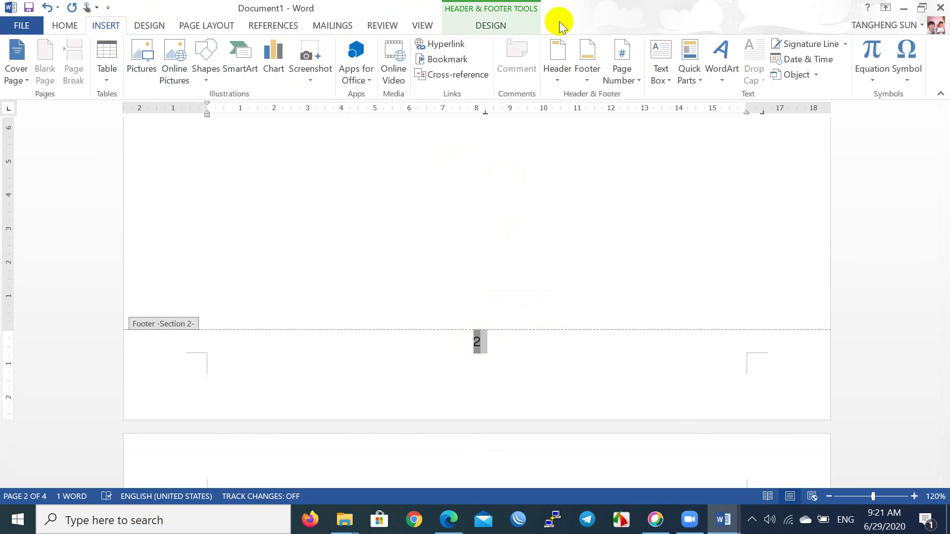
Format Section 2 page numbers as lowercase Roman numerals (i, ii, iii), starting at i.
click(627, 80)
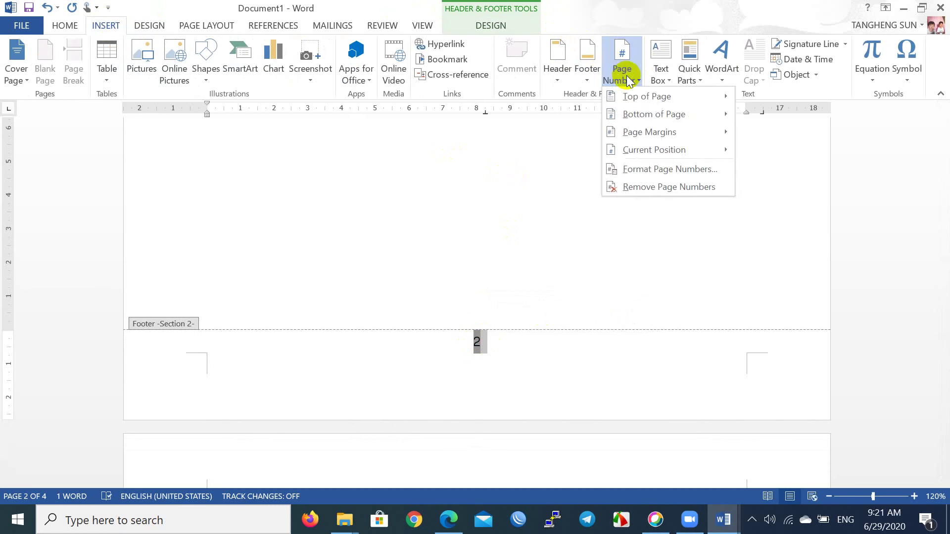
click(657, 169)
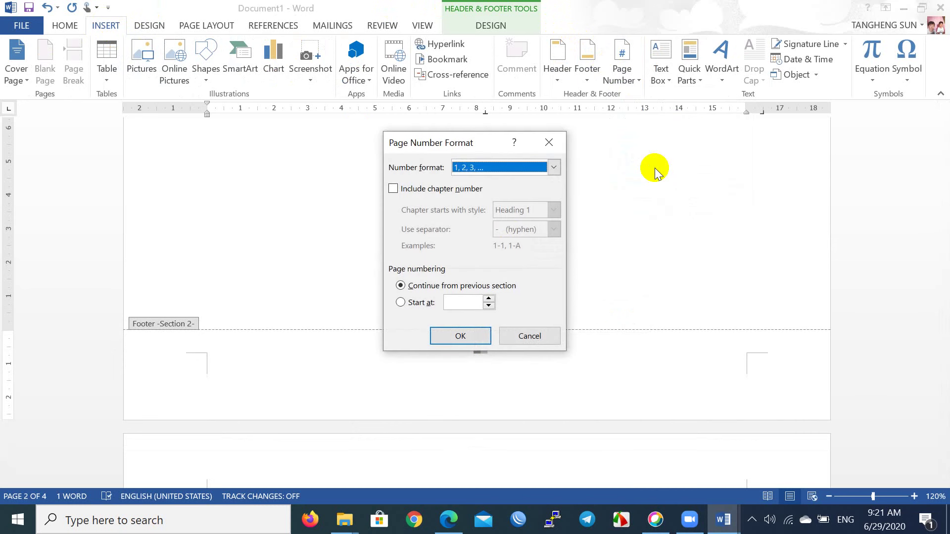
click(507, 169)
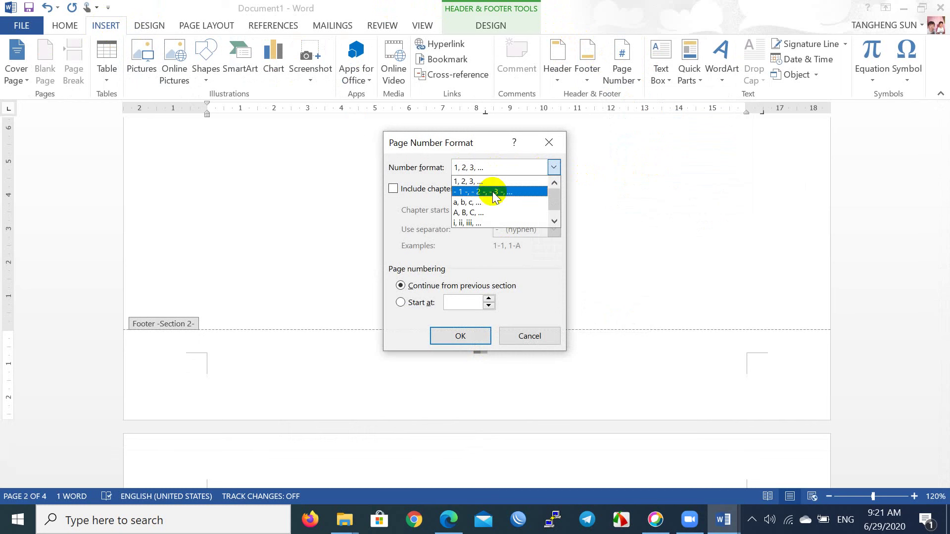
click(468, 224)
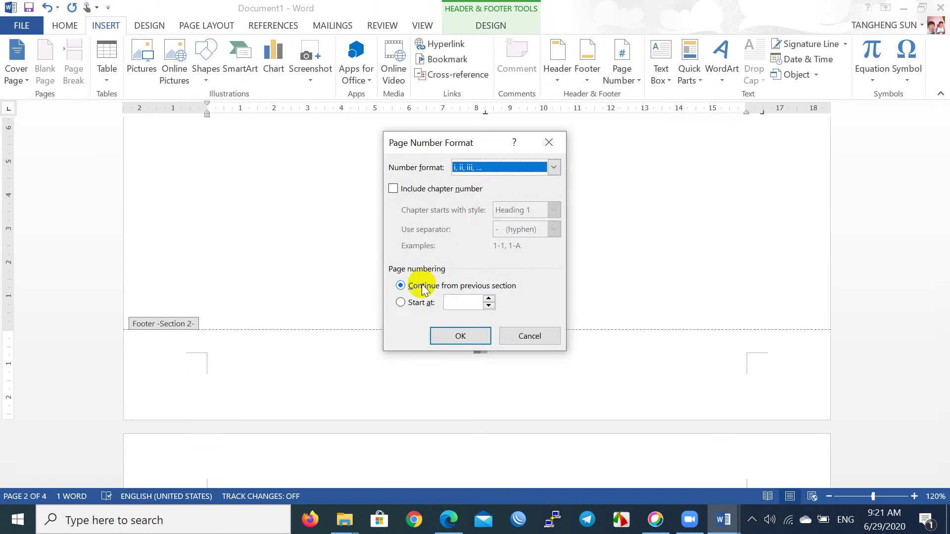
click(401, 302)
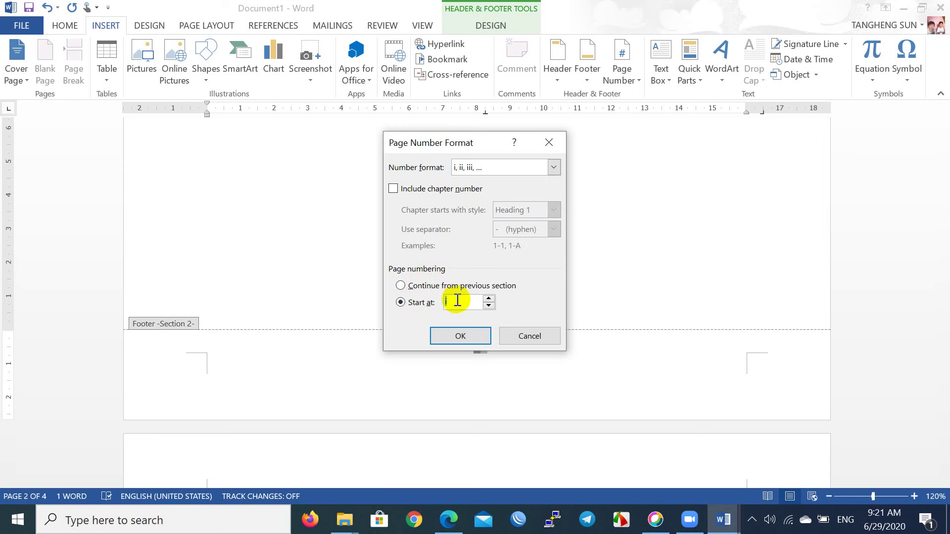
click(460, 336)
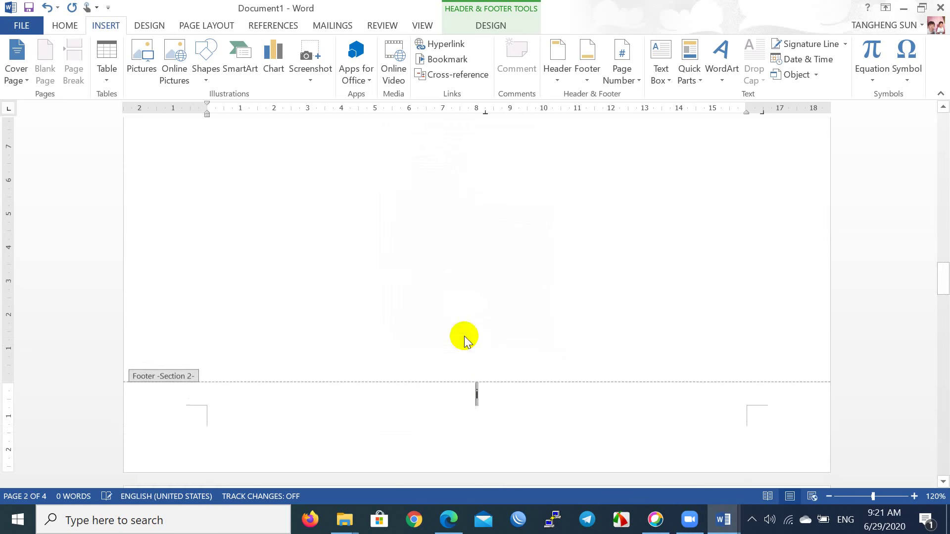
scroll(488, 392, down, 10)
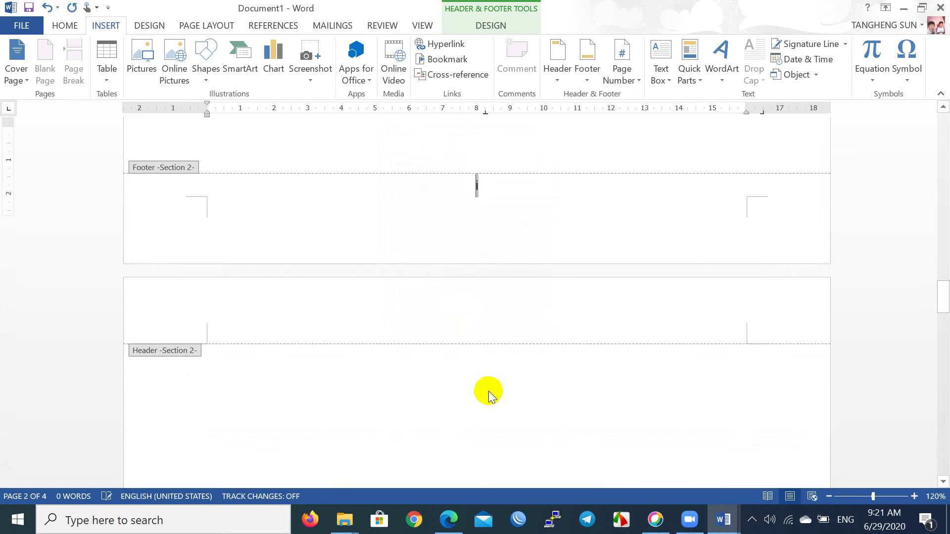
scroll(489, 396, down, 1)
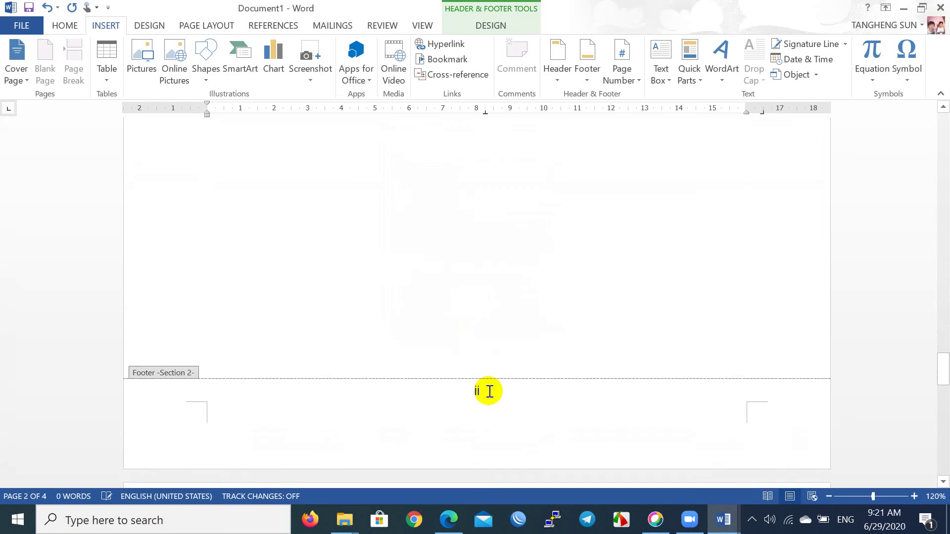
scroll(489, 396, down, 1)
scroll(489, 396, up, 1)
scroll(489, 395, up, 2)
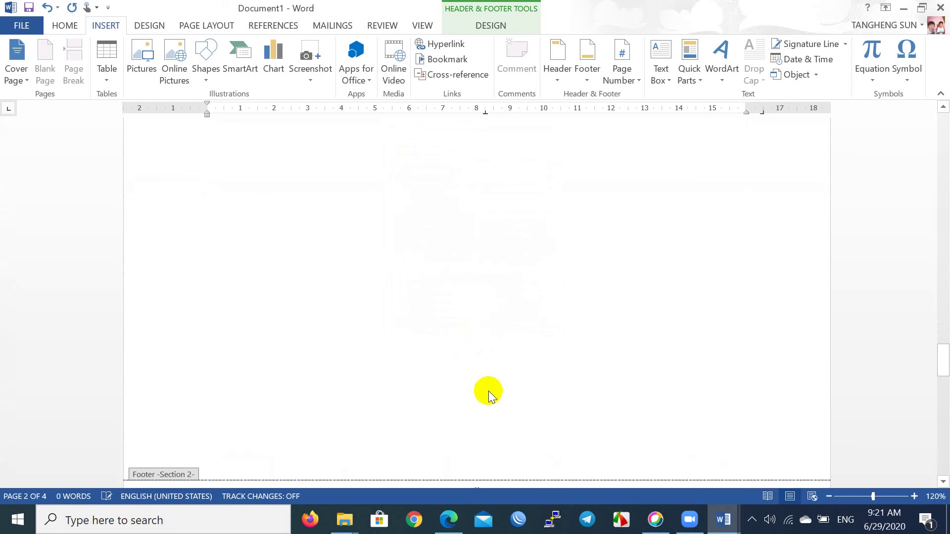
scroll(488, 396, down, 1)
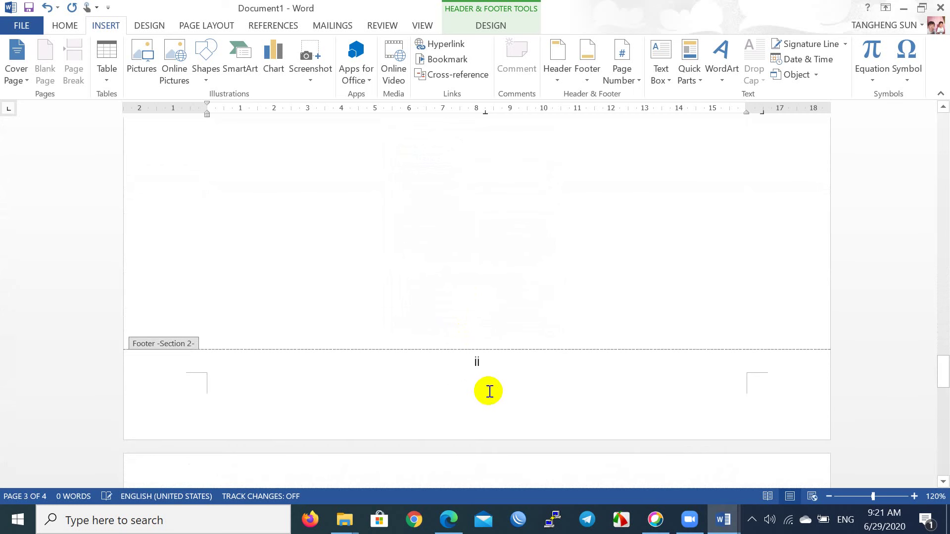
scroll(489, 391, up, 3)
scroll(489, 391, up, 2)
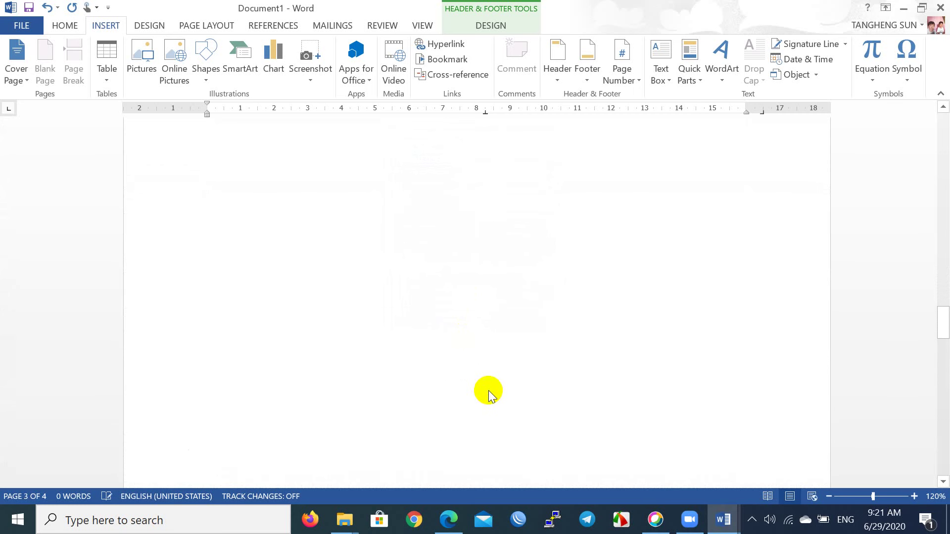
scroll(489, 391, up, 2)
scroll(488, 391, up, 2)
scroll(489, 391, up, 2)
scroll(489, 391, up, 3)
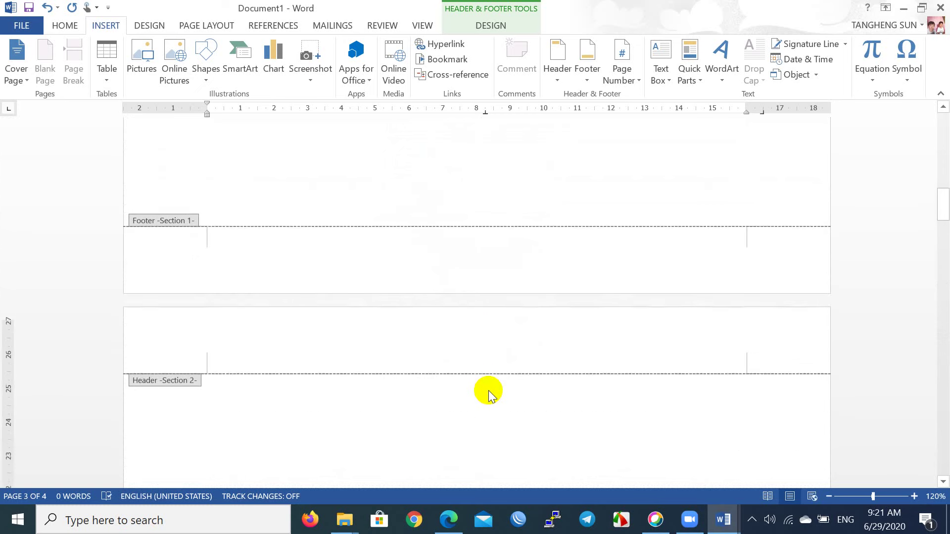
scroll(489, 391, up, 2)
scroll(488, 391, up, 2)
scroll(488, 391, up, 2)
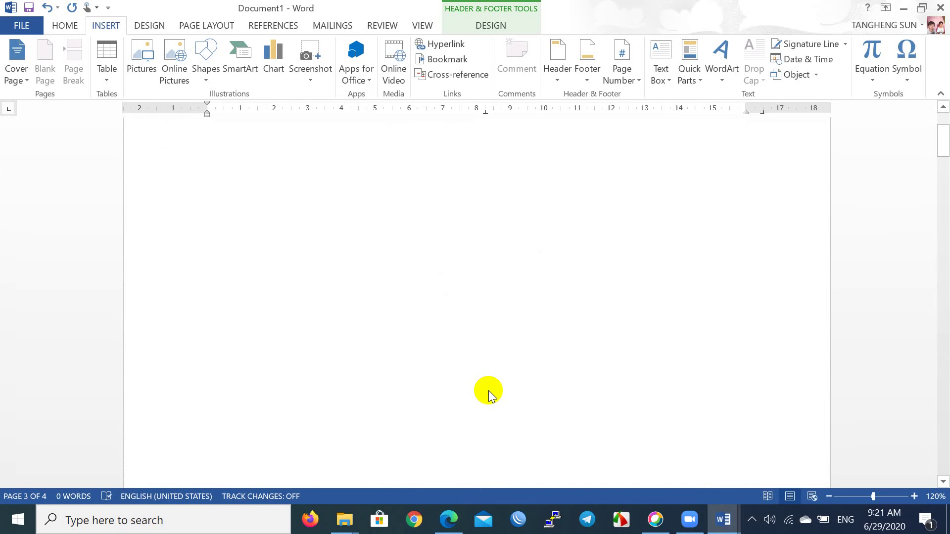
scroll(488, 391, down, 2)
scroll(488, 391, down, 3)
scroll(489, 390, down, 4)
scroll(489, 391, up, 2)
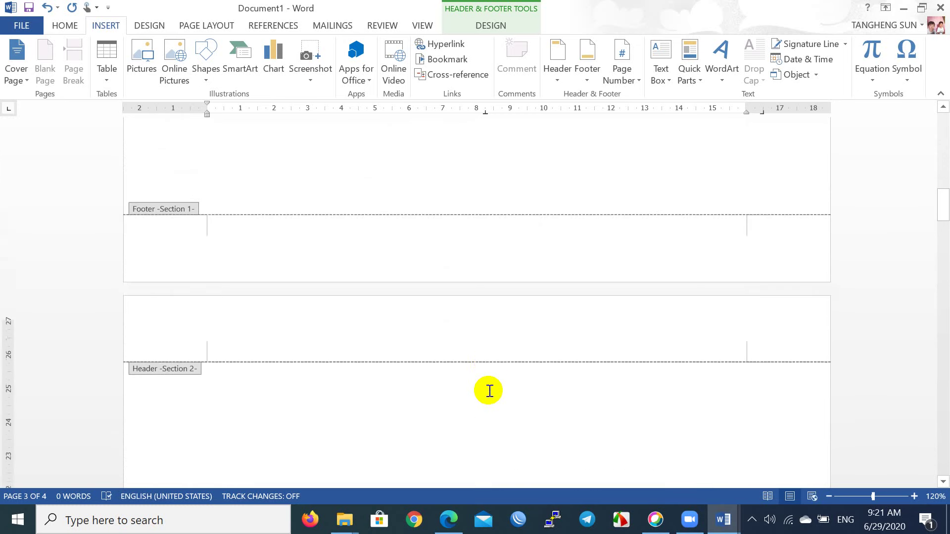
scroll(489, 391, up, 2)
scroll(488, 391, down, 3)
scroll(489, 391, down, 3)
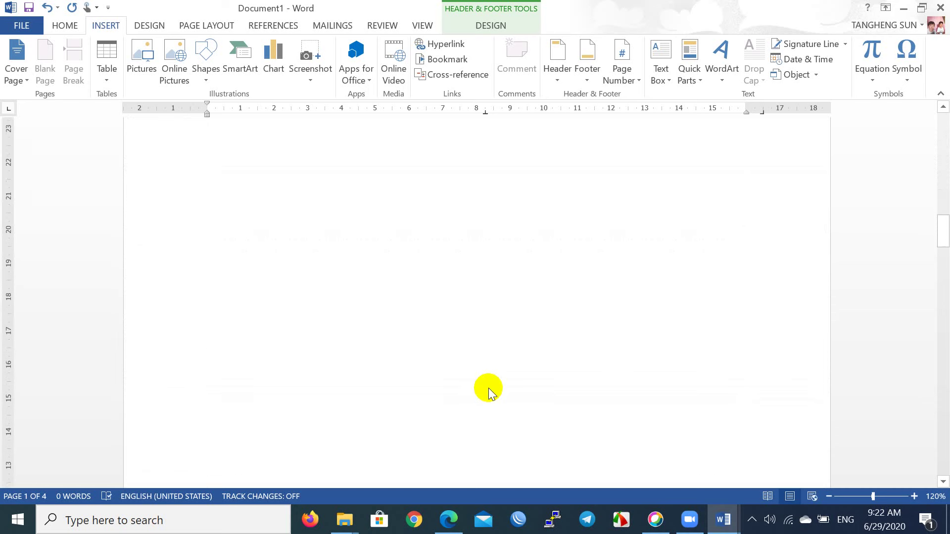
scroll(489, 391, down, 1)
scroll(489, 391, down, 1)
scroll(489, 391, down, 1)
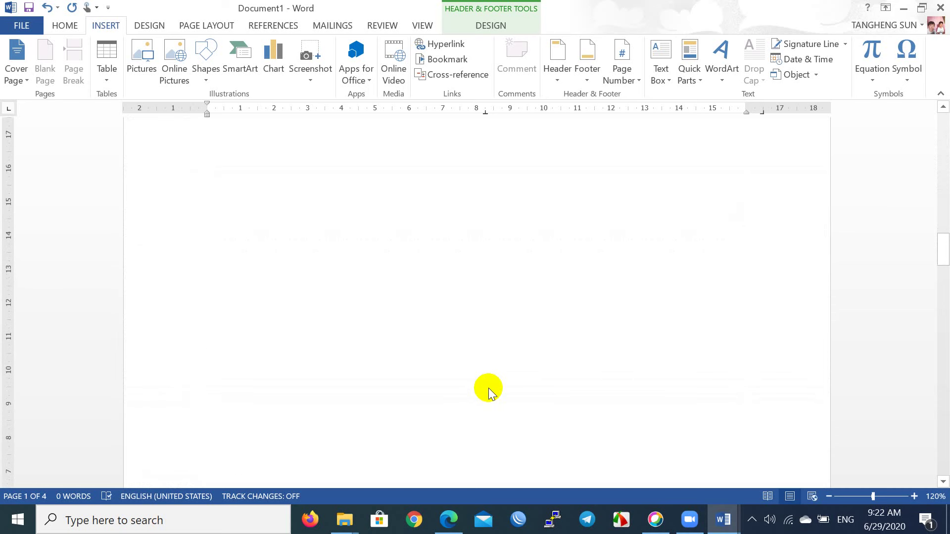
scroll(489, 391, down, 1)
scroll(489, 391, down, 1)
scroll(489, 391, down, 1)
scroll(489, 391, down, 1)
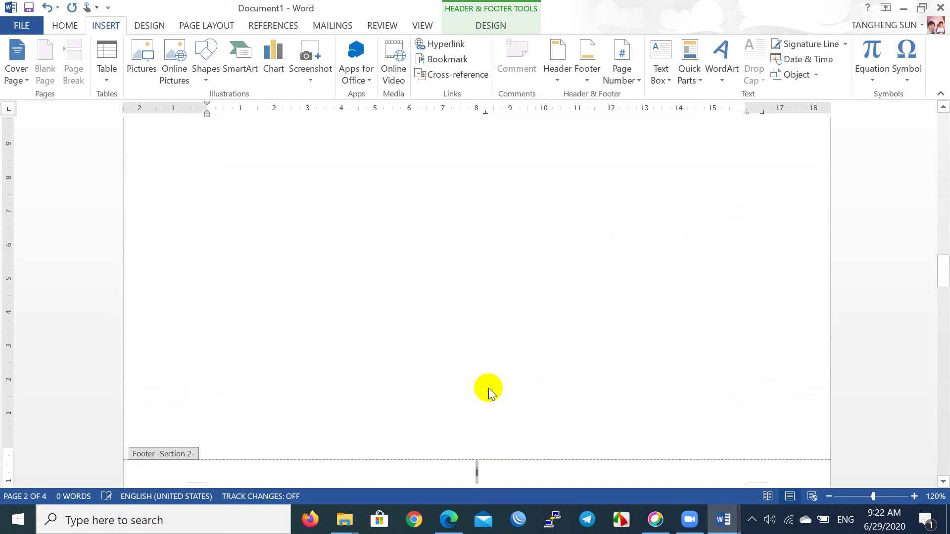
scroll(489, 390, down, 1)
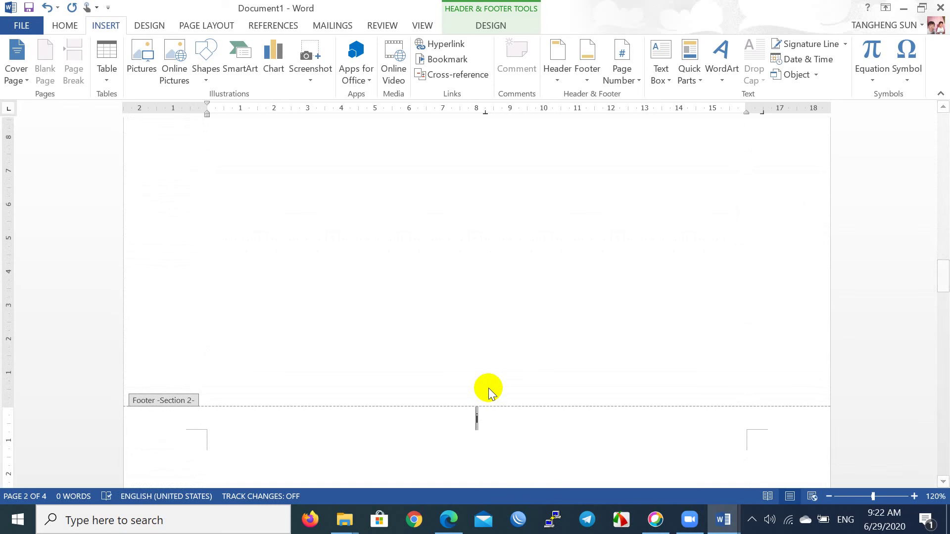
scroll(488, 391, down, 1)
scroll(489, 388, down, 1)
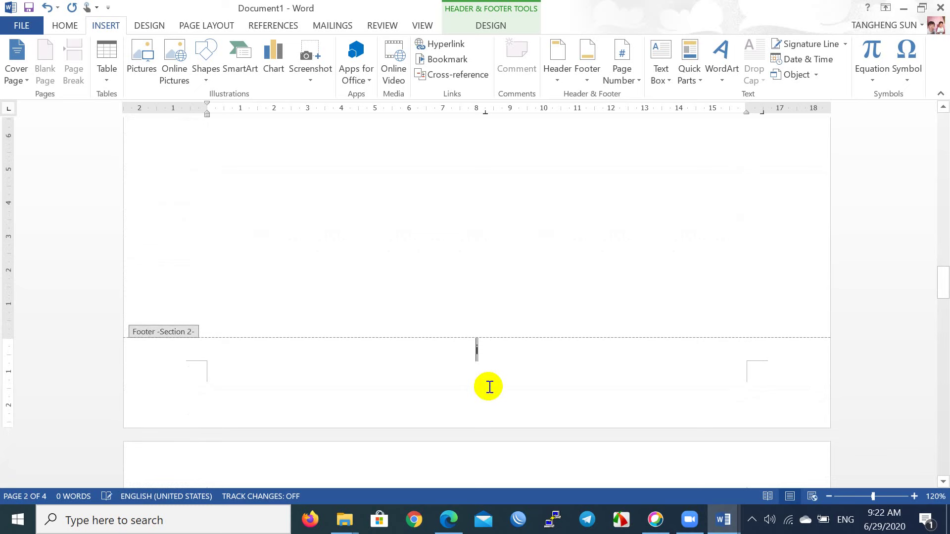
scroll(488, 387, down, 1)
scroll(488, 387, up, 2)
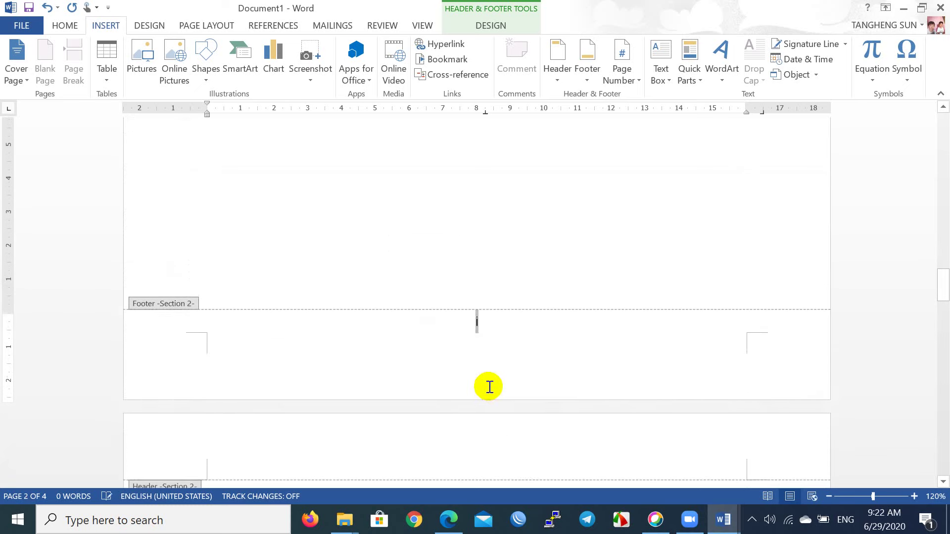
scroll(488, 386, up, 1)
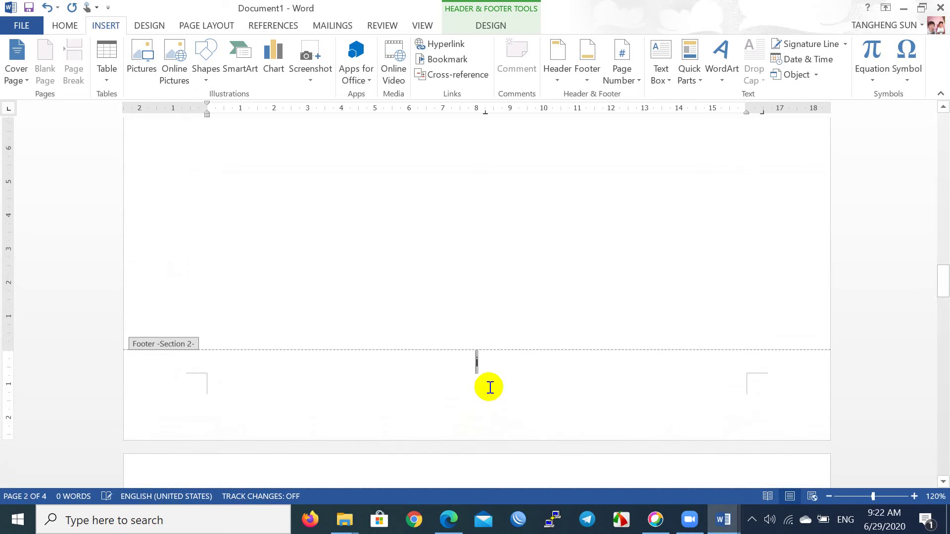
Close the footer and insert a Next Page section break after page 2.
double_click(370, 232)
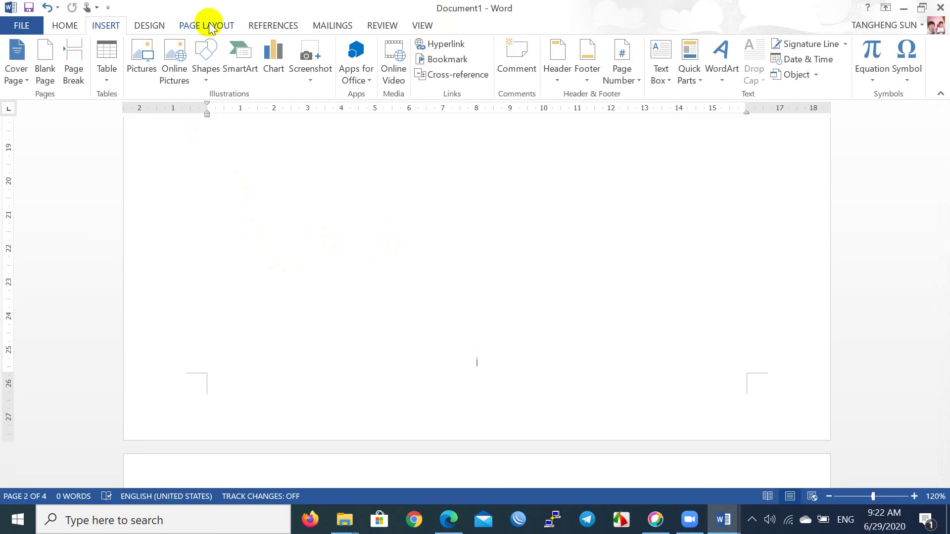
click(210, 26)
click(171, 44)
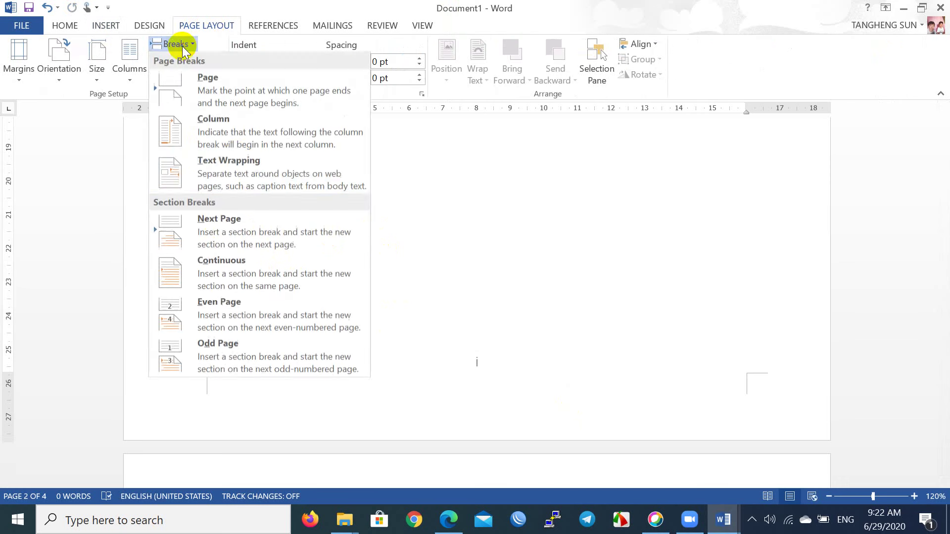
click(235, 223)
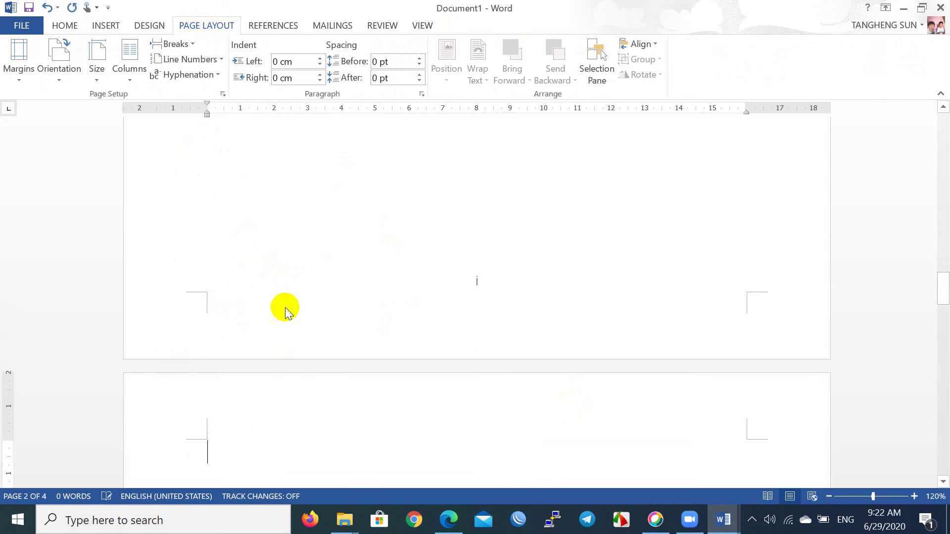
scroll(366, 401, down, 1)
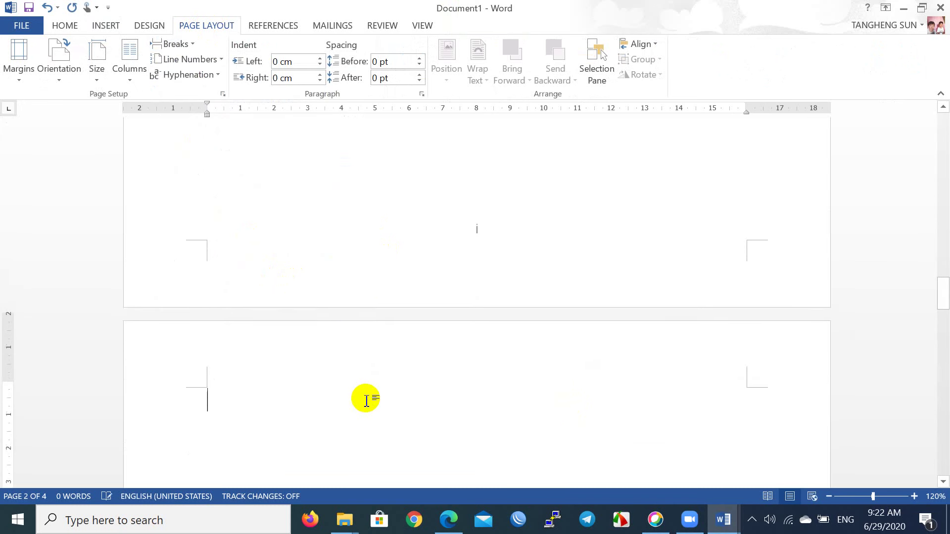
scroll(366, 399, down, 2)
scroll(366, 399, down, 1)
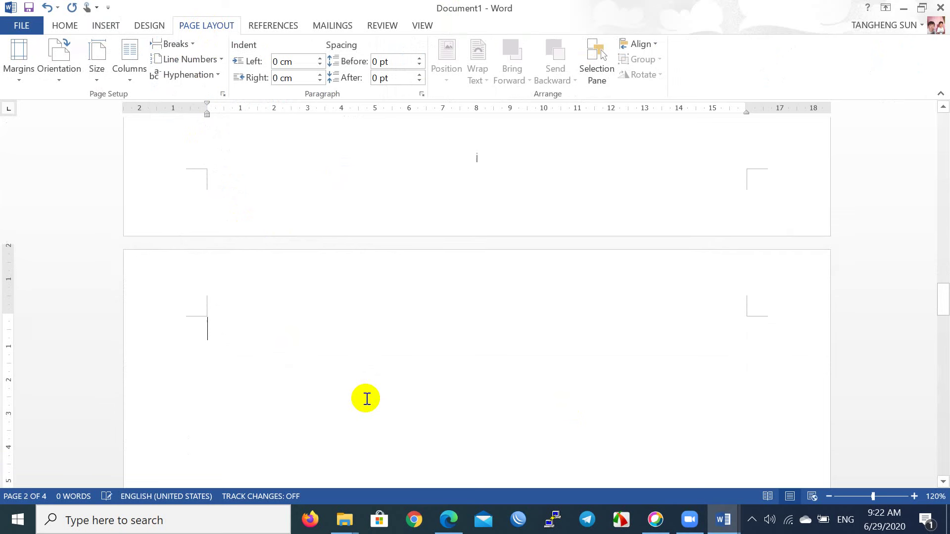
scroll(366, 398, down, 1)
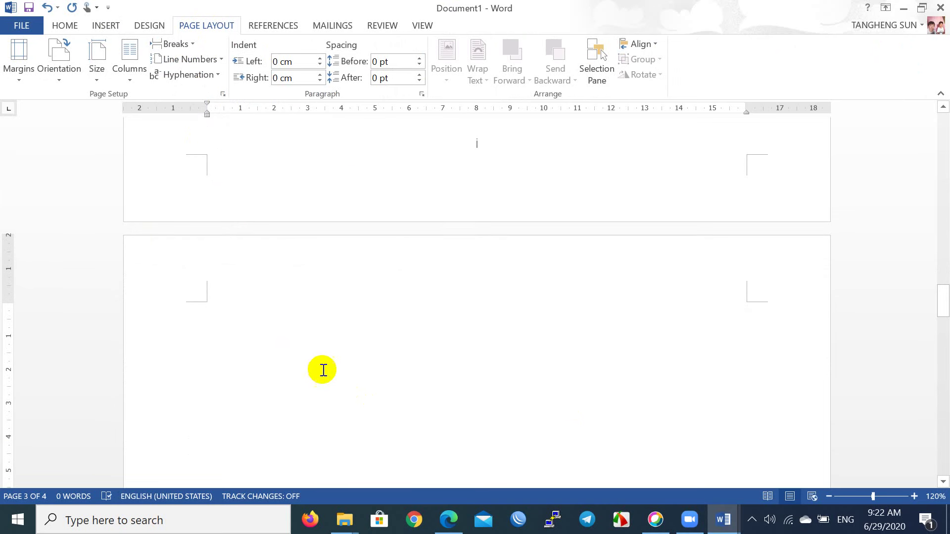
Turn off Link to Previous for the Section 3 header on page 3.
double_click(263, 267)
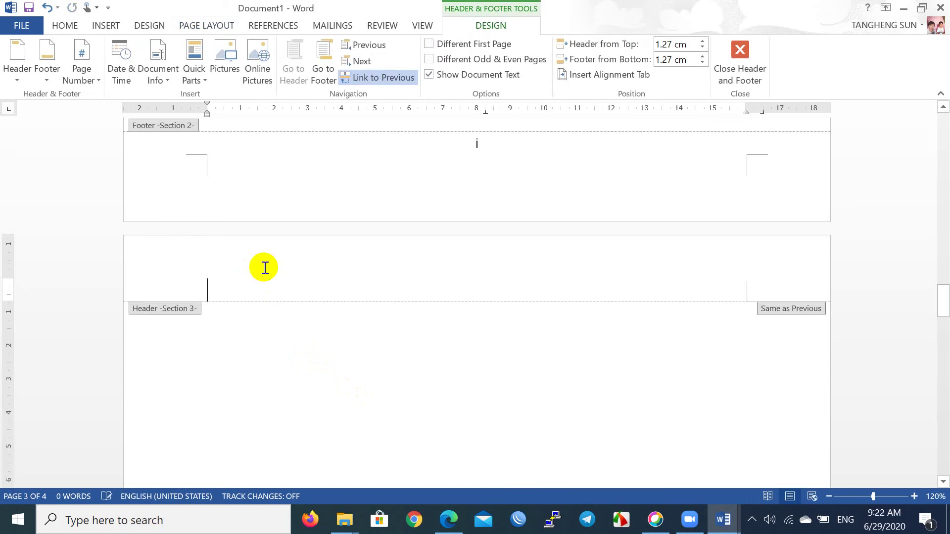
click(367, 79)
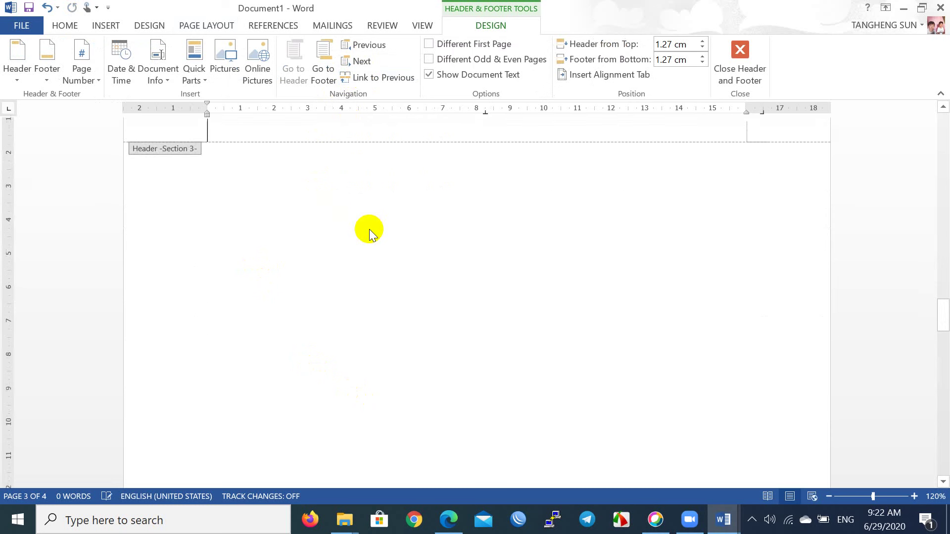
scroll(369, 235, down, 3)
scroll(369, 235, down, 2)
scroll(369, 235, down, 2)
scroll(368, 237, down, 3)
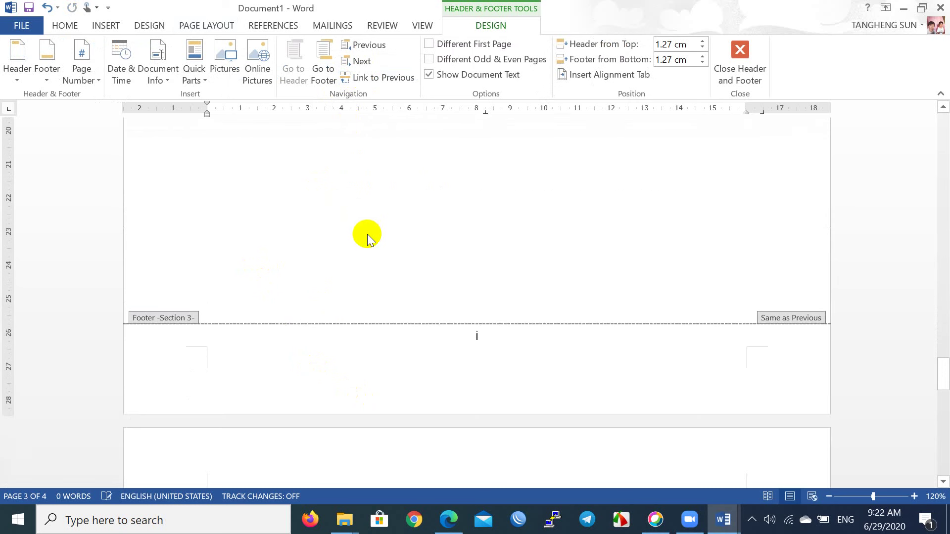
Turn off Link to Previous for the Section 3 footer as well.
click(283, 343)
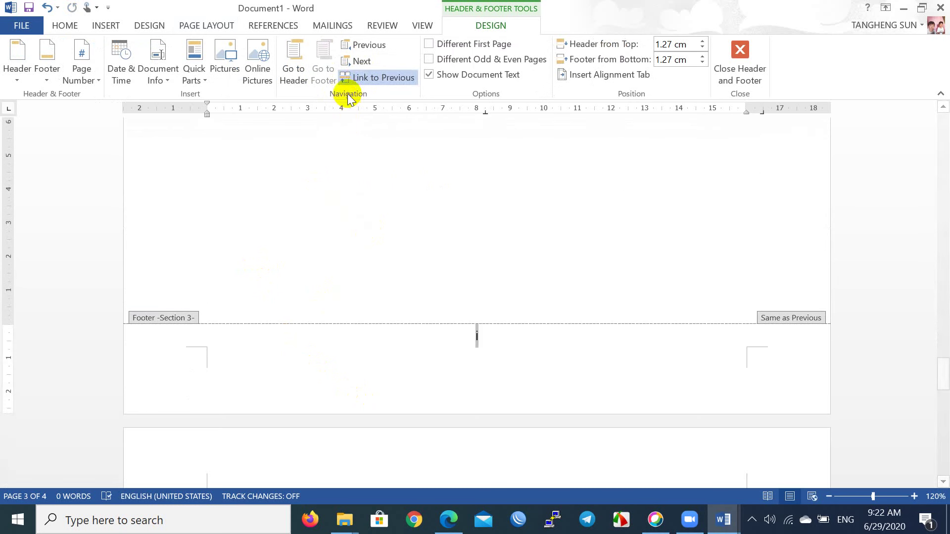
click(346, 77)
scroll(353, 230, up, 2)
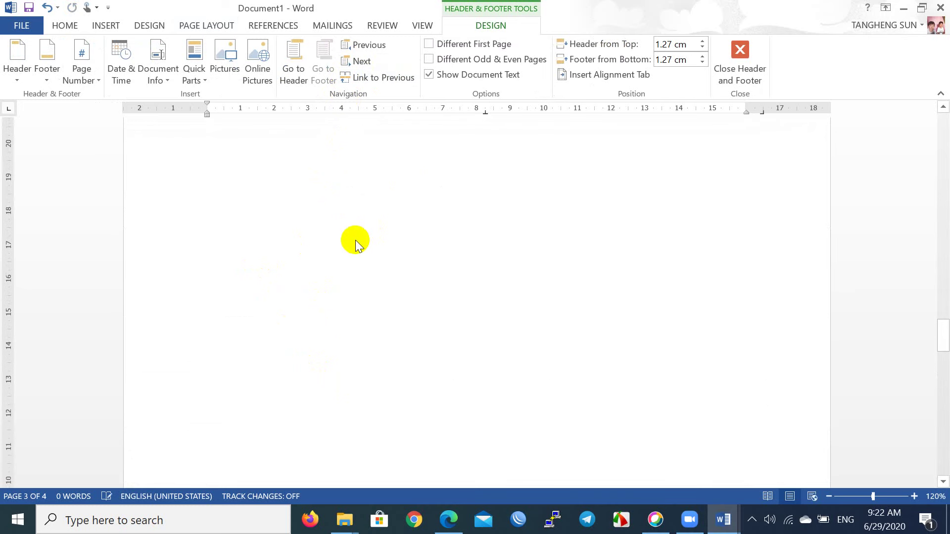
scroll(354, 242, up, 12)
scroll(356, 242, up, 5)
scroll(355, 243, up, 1)
scroll(355, 241, down, 3)
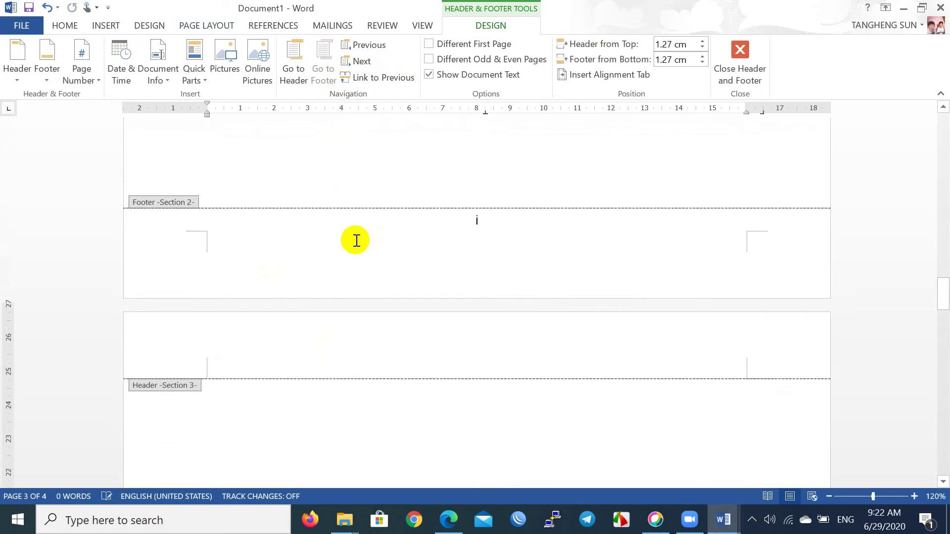
click(260, 344)
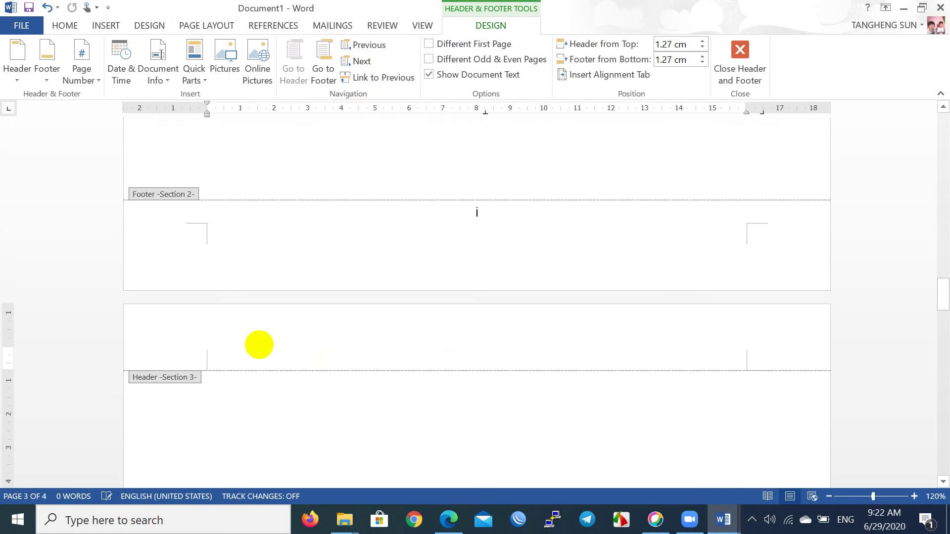
text(a)
Scroll back to the Footer Section 2 / Header Section 3 boundary on page 3.
scroll(259, 345, up, 5)
scroll(259, 345, up, 4)
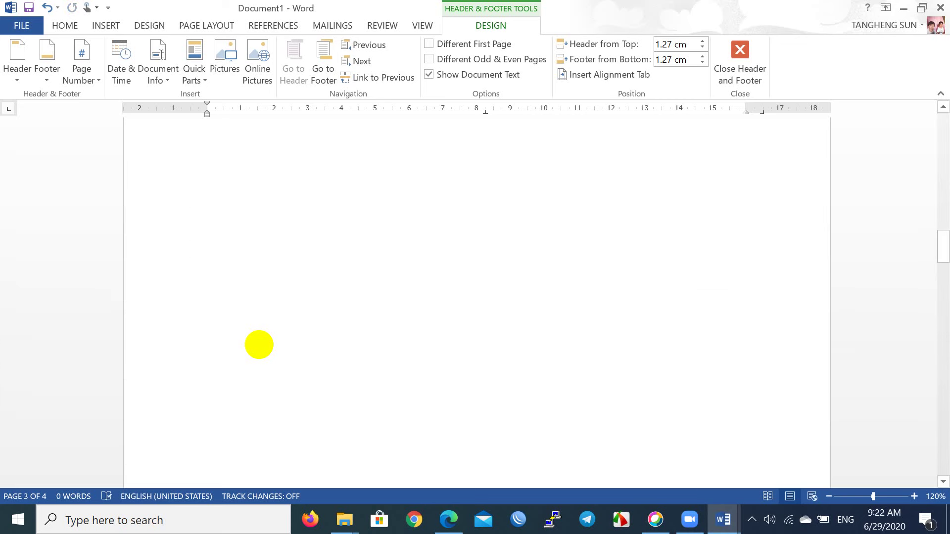
scroll(259, 345, up, 2)
scroll(259, 345, up, 3)
scroll(260, 345, up, 3)
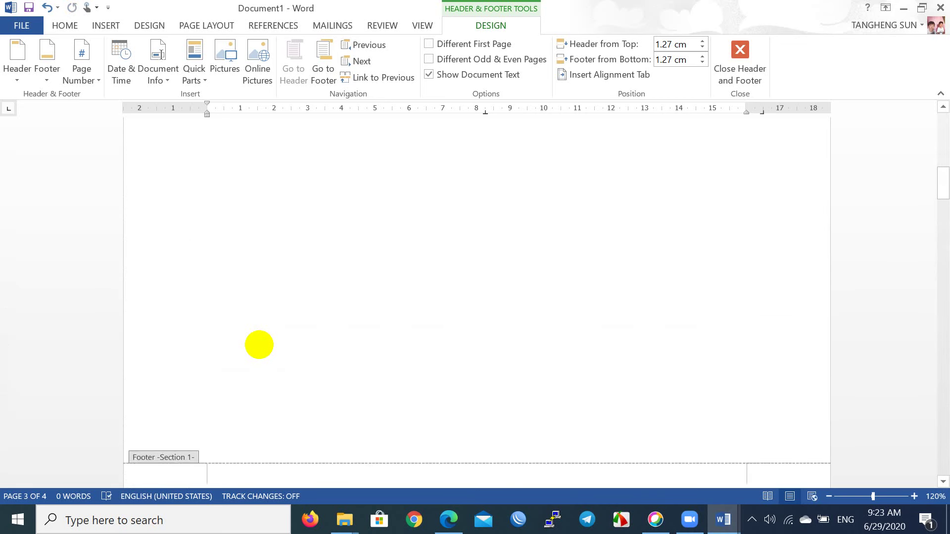
scroll(260, 345, up, 2)
scroll(259, 345, up, 2)
scroll(259, 344, up, 3)
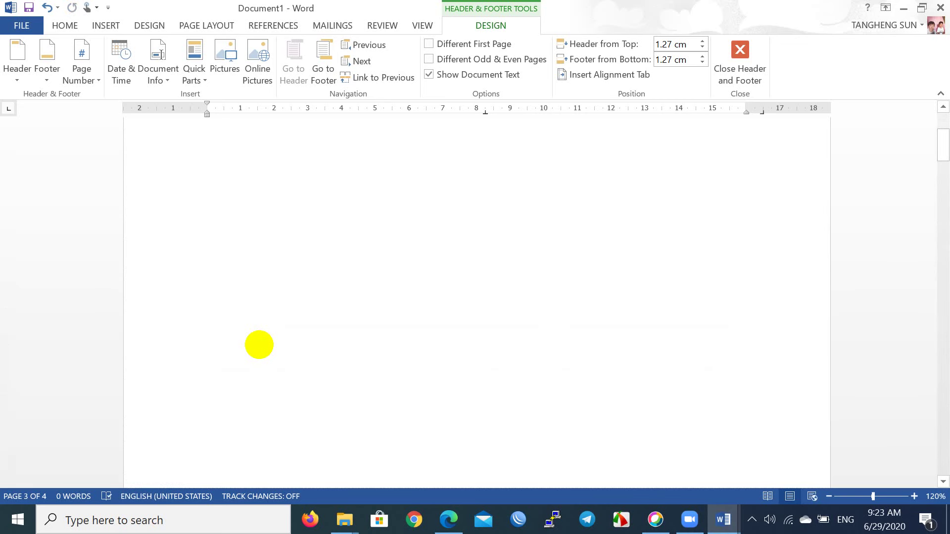
scroll(259, 345, up, 3)
scroll(259, 345, down, 6)
scroll(259, 345, down, 6)
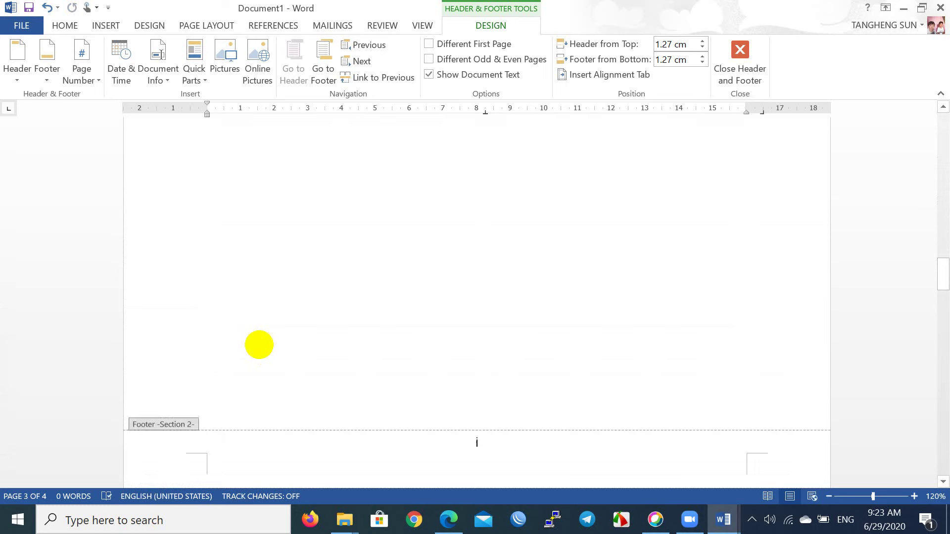
scroll(259, 345, down, 5)
scroll(259, 344, down, 3)
scroll(259, 345, down, 4)
scroll(259, 344, down, 5)
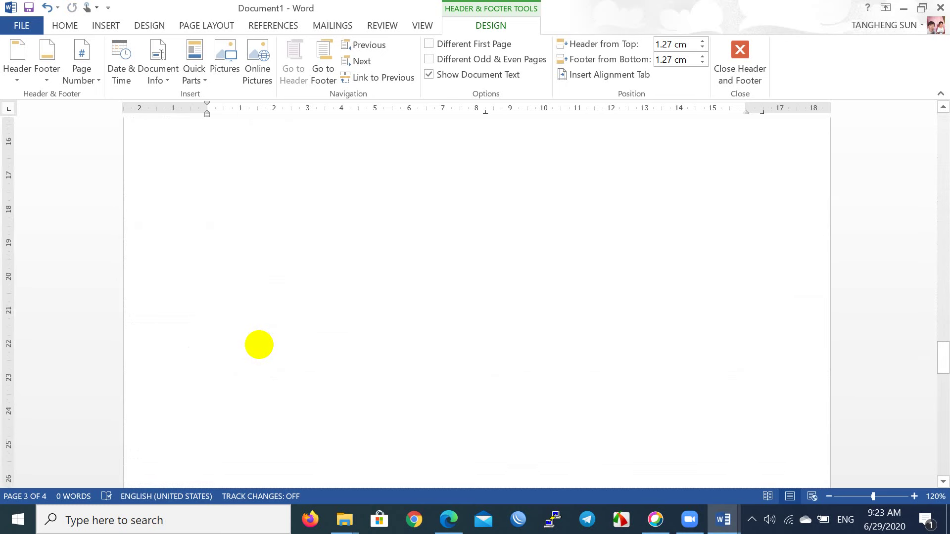
scroll(259, 345, down, 6)
scroll(259, 344, down, 5)
scroll(259, 345, up, 2)
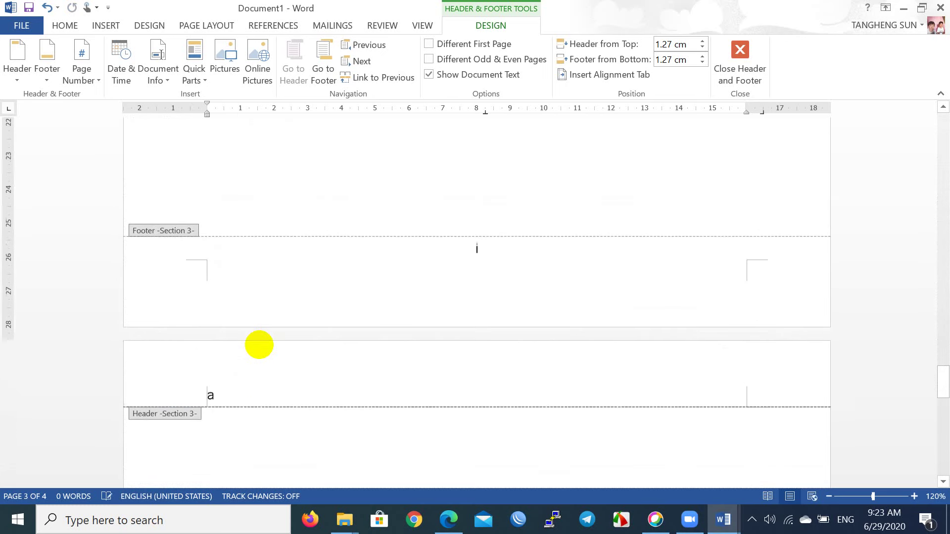
scroll(259, 345, up, 5)
scroll(259, 344, up, 3)
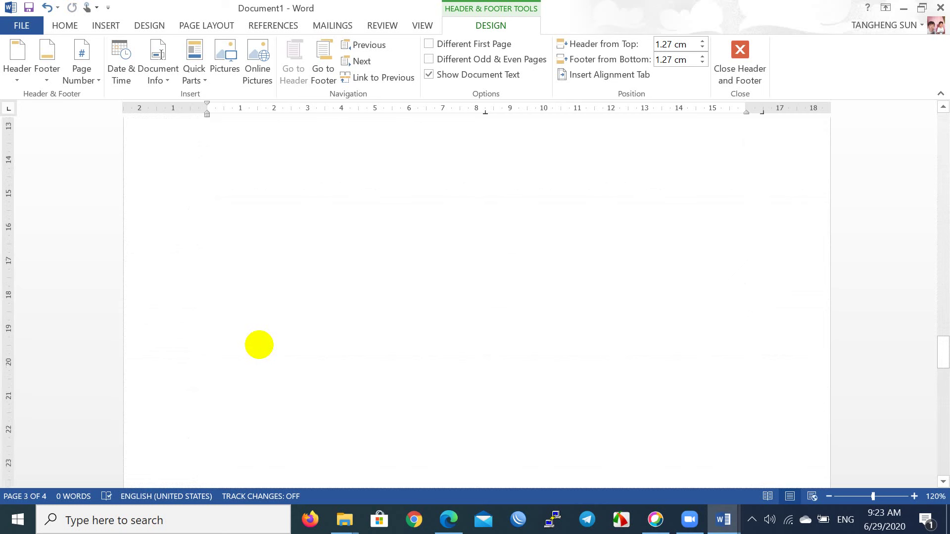
scroll(259, 345, down, 3)
scroll(260, 345, up, 5)
scroll(259, 345, up, 5)
scroll(259, 345, up, 3)
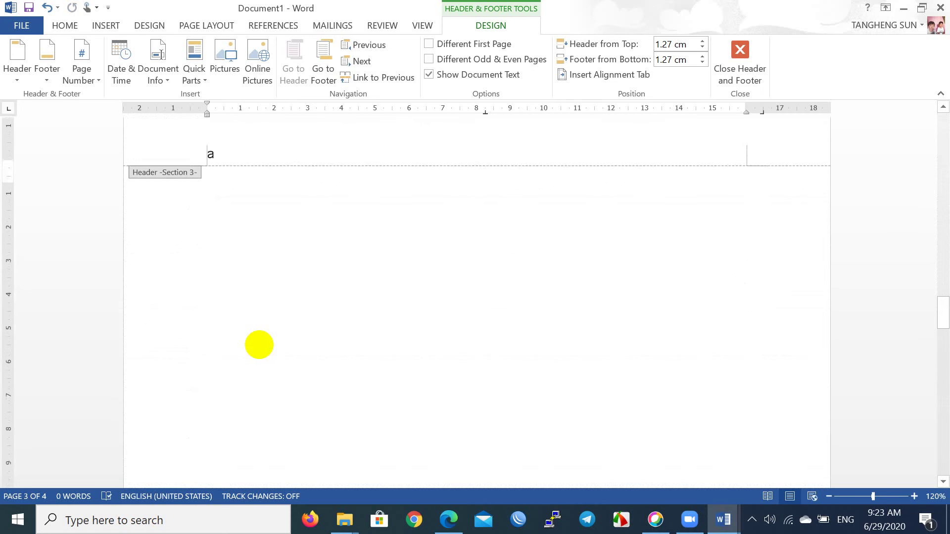
scroll(259, 345, up, 5)
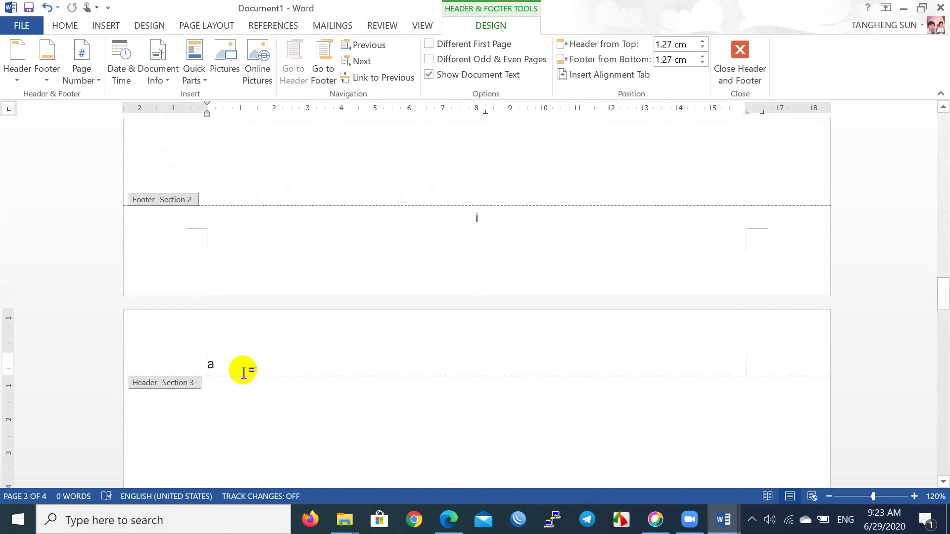
Remove the stray 'a' and type the Khmer university name at the header's right margin.
key(ctrl+z)
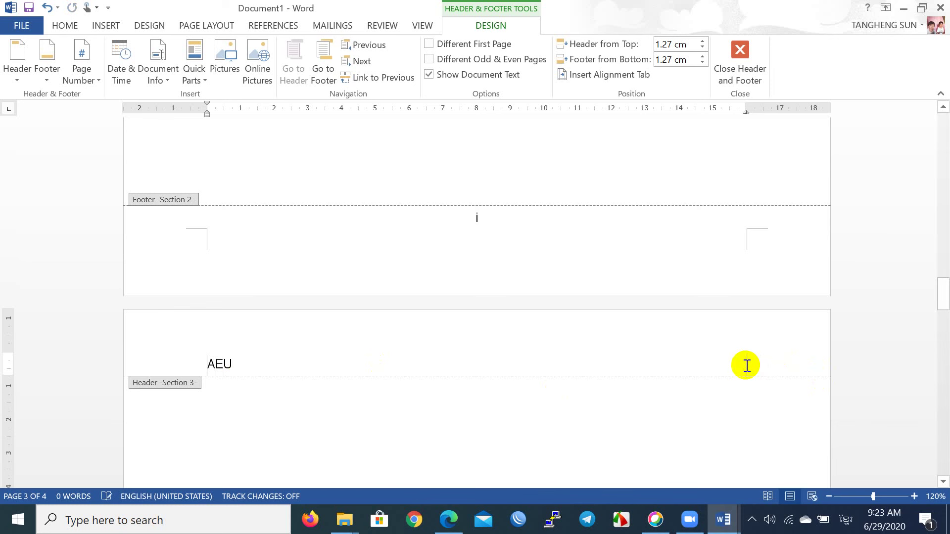
double_click(746, 366)
text(សាល)
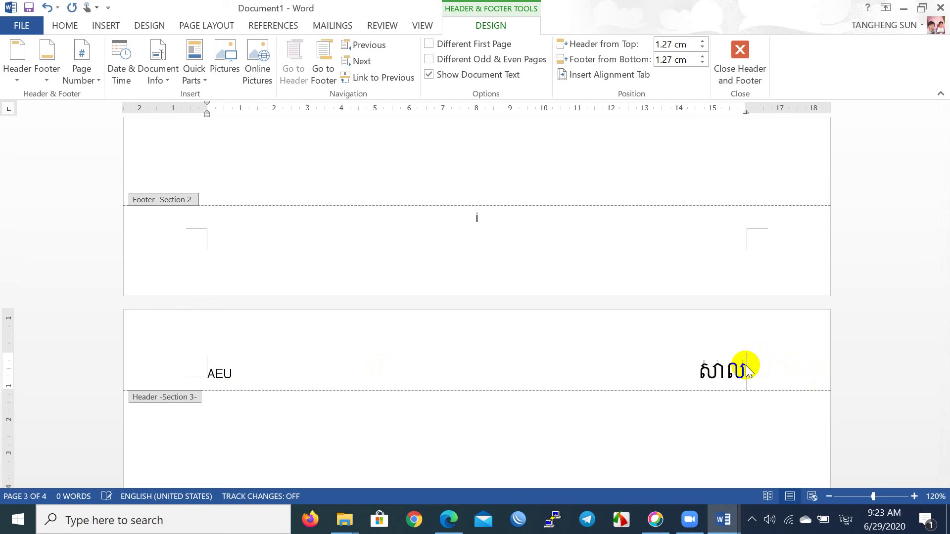
text(កវី)
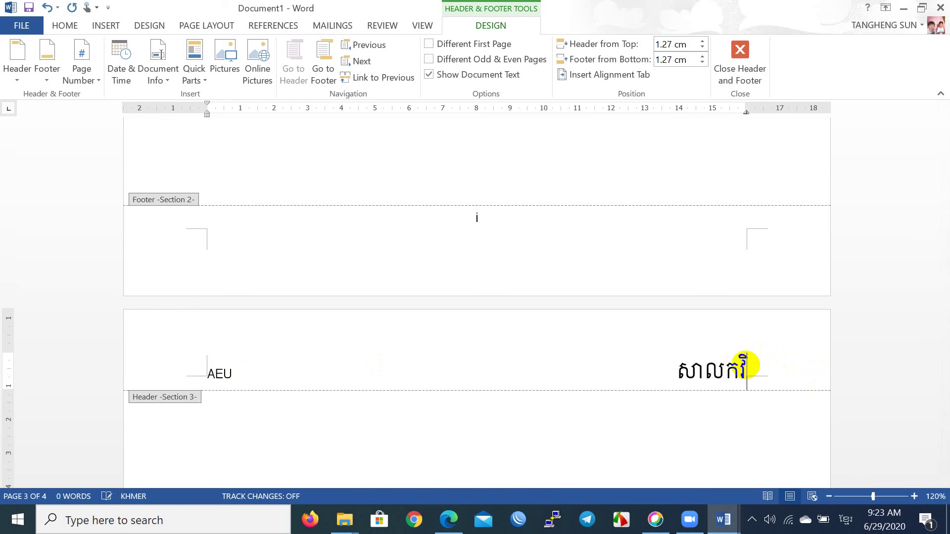
key(BackSpace)
text(ិទ)
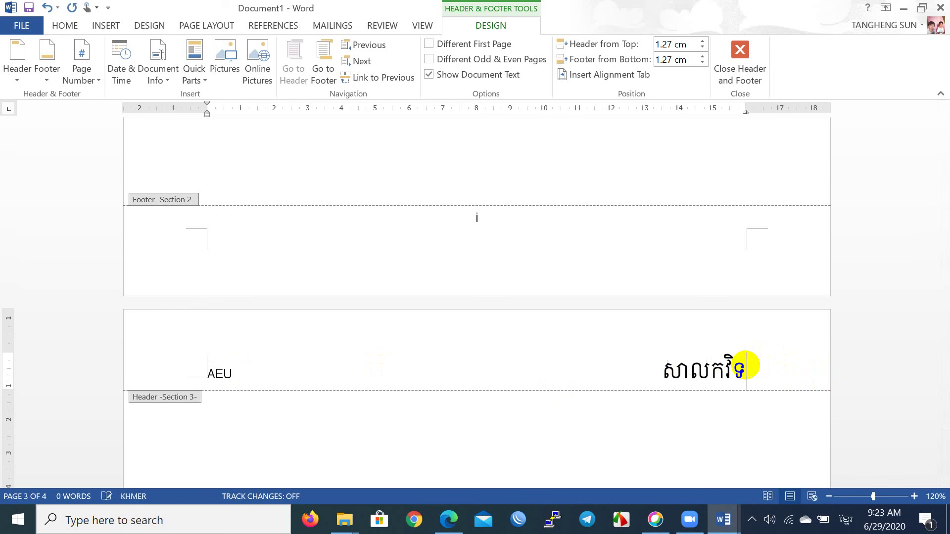
text(្យល)
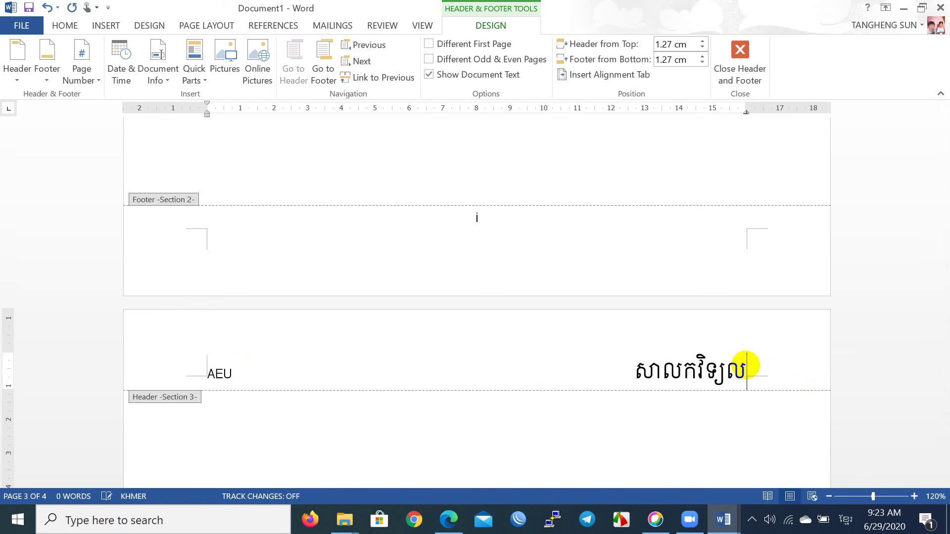
key(BackSpace)
text(ាល័)
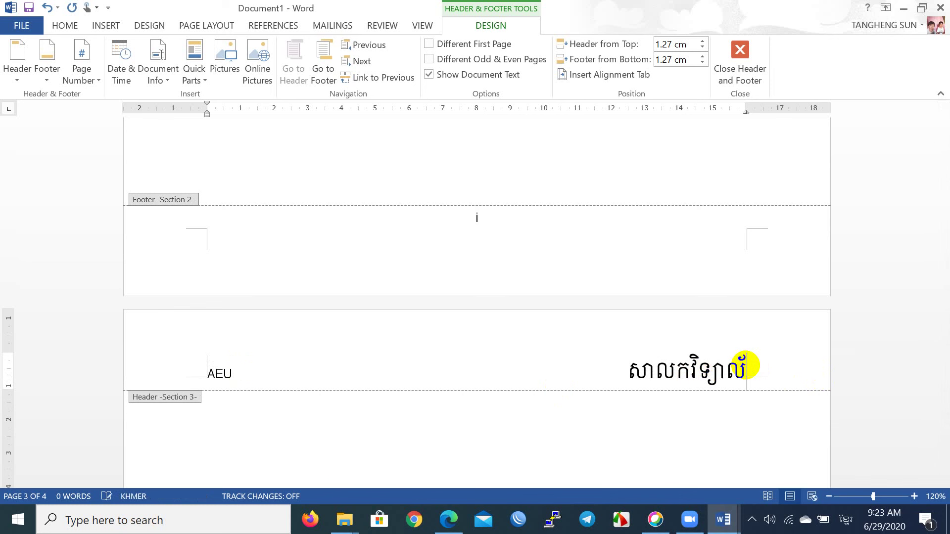
text(យ)
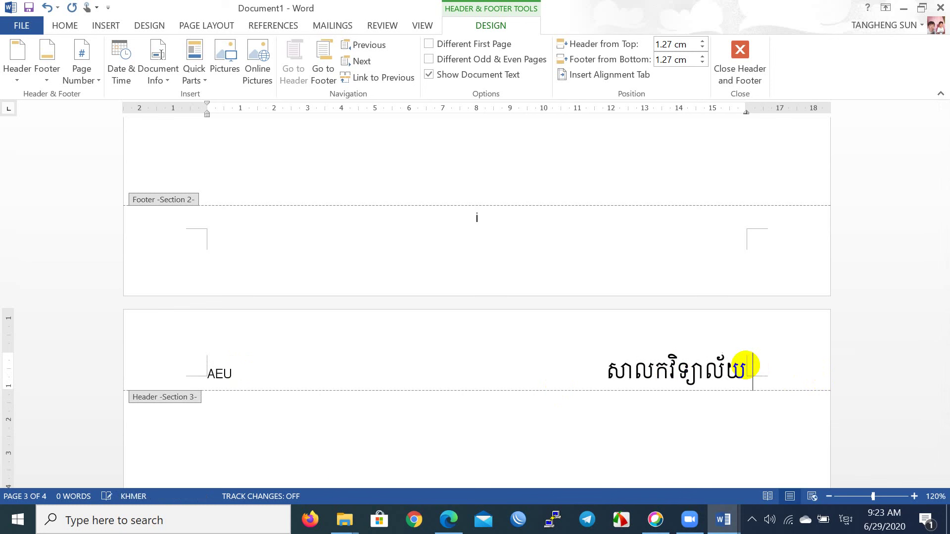
text( ះ)
key(BackSpace)
text(អា)
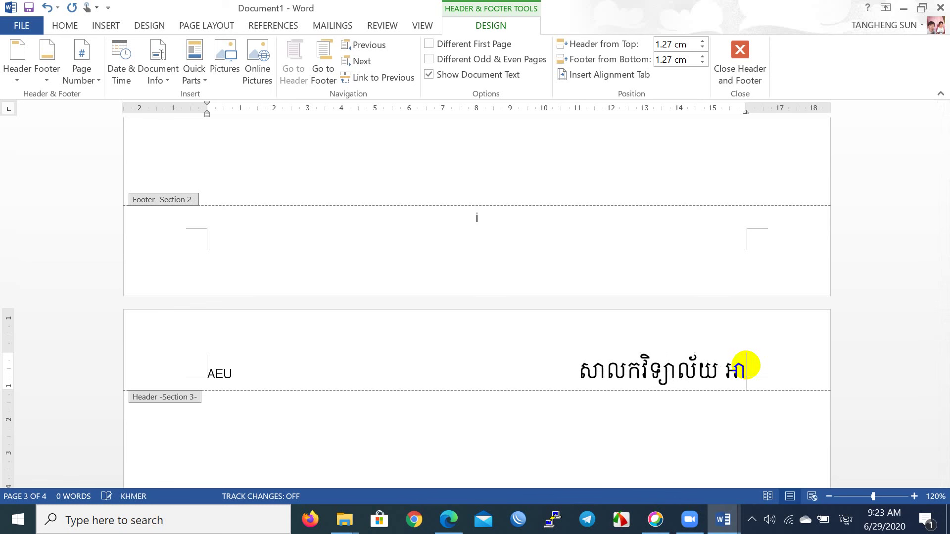
text(ស៊ី)
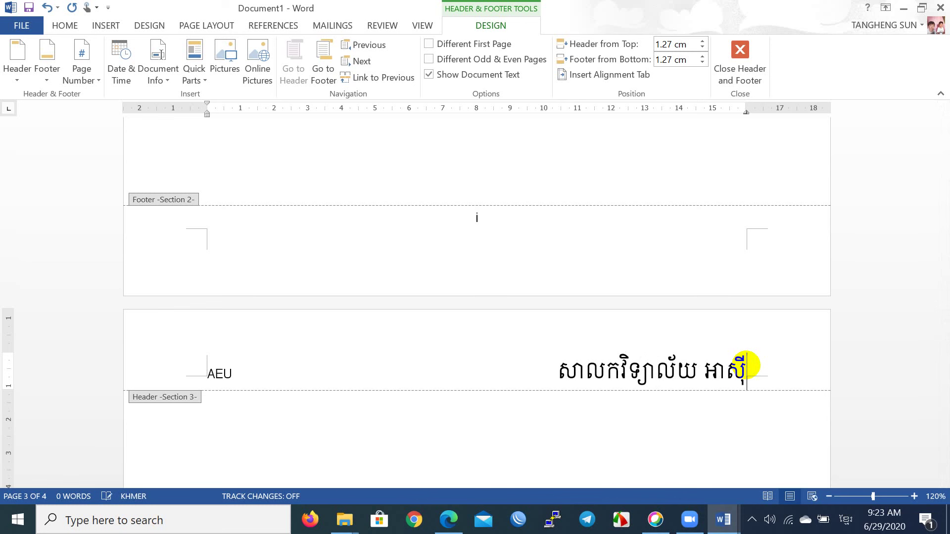
text( អឺ)
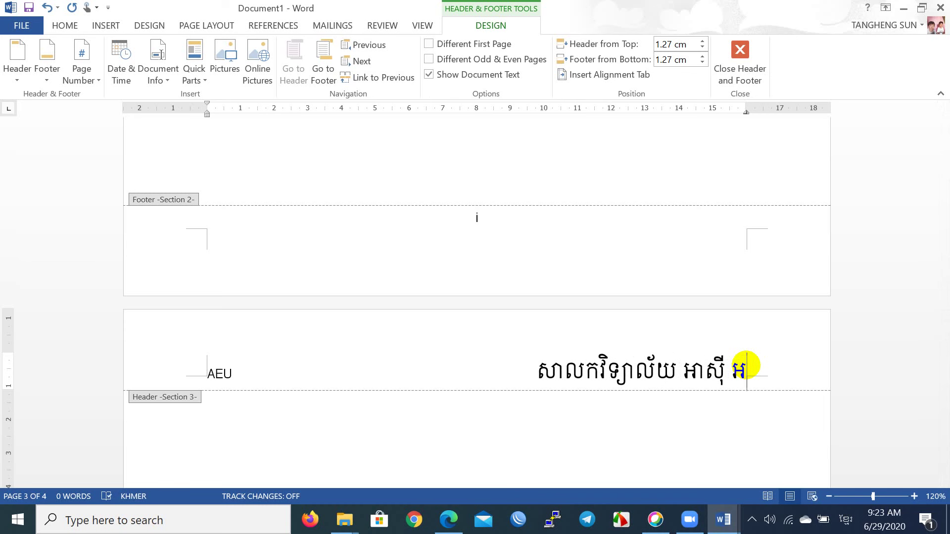
text(រ៉)
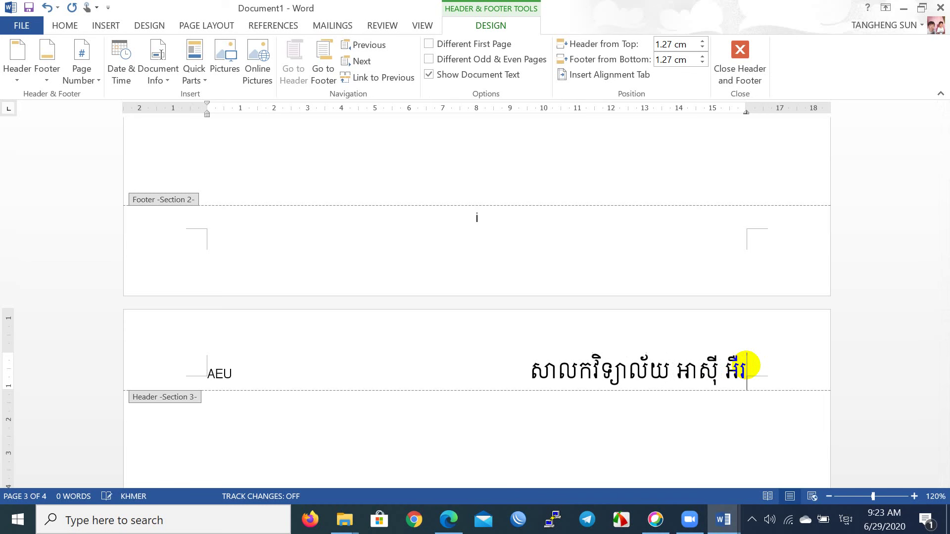
text(ុប)
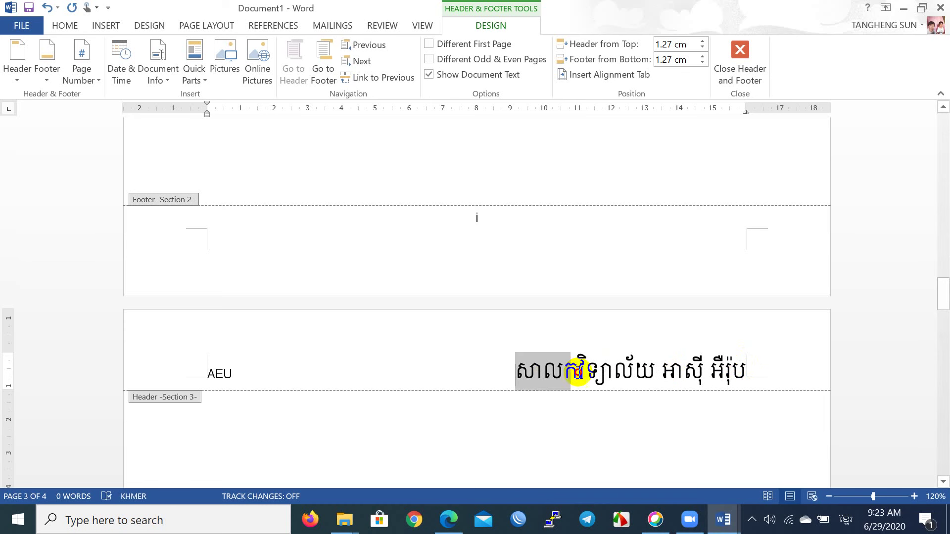
Set the Khmer header text to Khmer OS Muol, shrunk to size 11.
drag(514, 371, 732, 375)
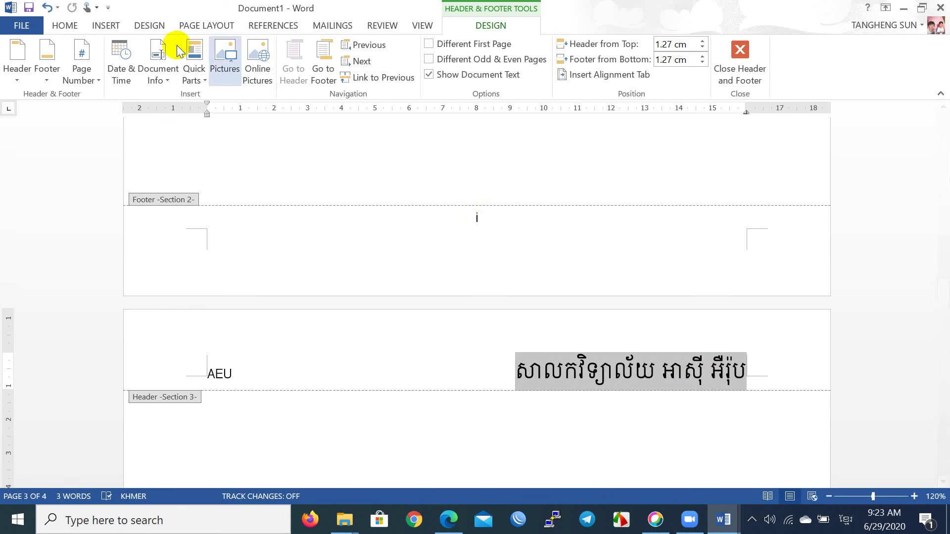
click(66, 25)
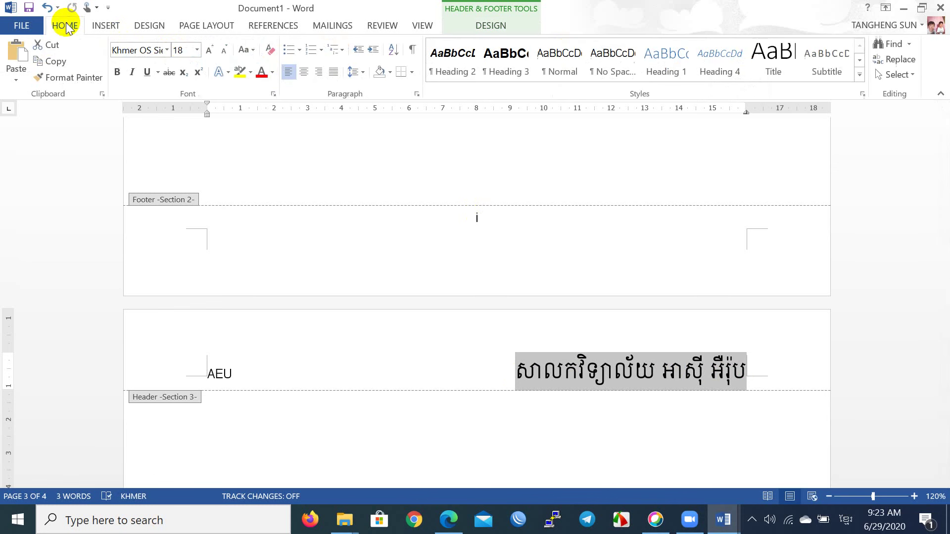
click(151, 50)
text(M)
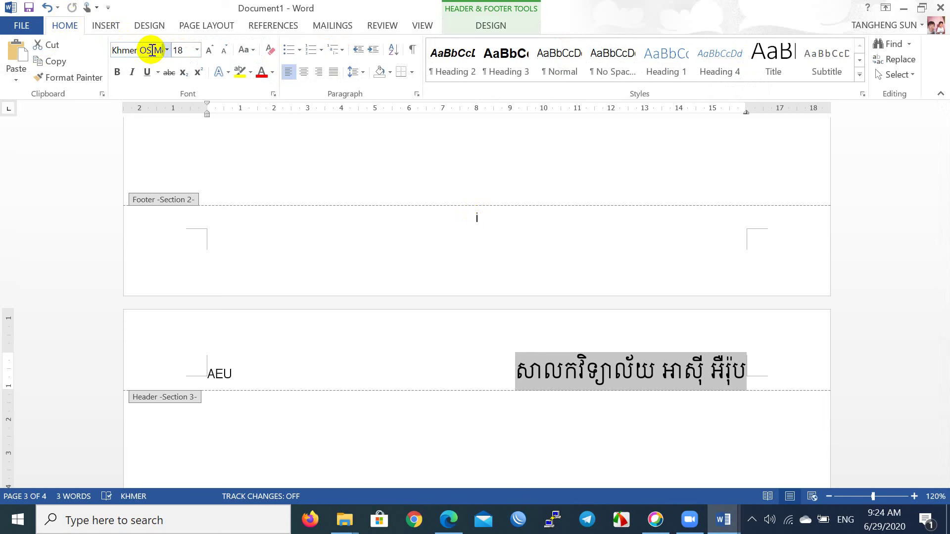
key(Return)
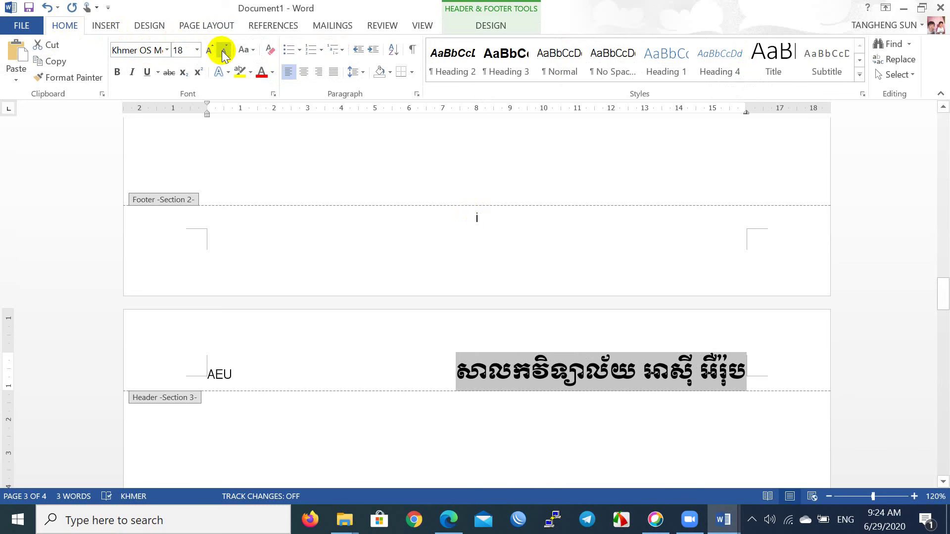
click(224, 50)
click(224, 50)
click(224, 50)
click(224, 50)
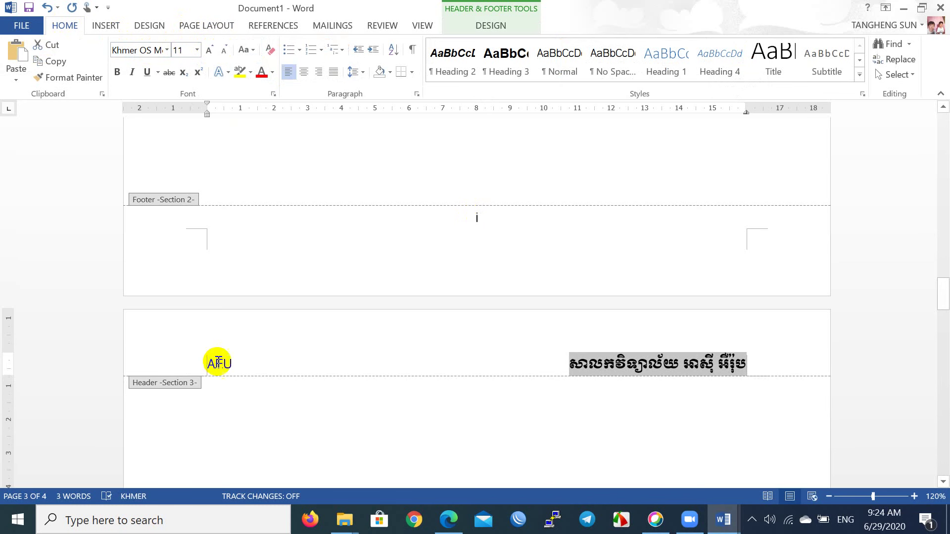
click(286, 362)
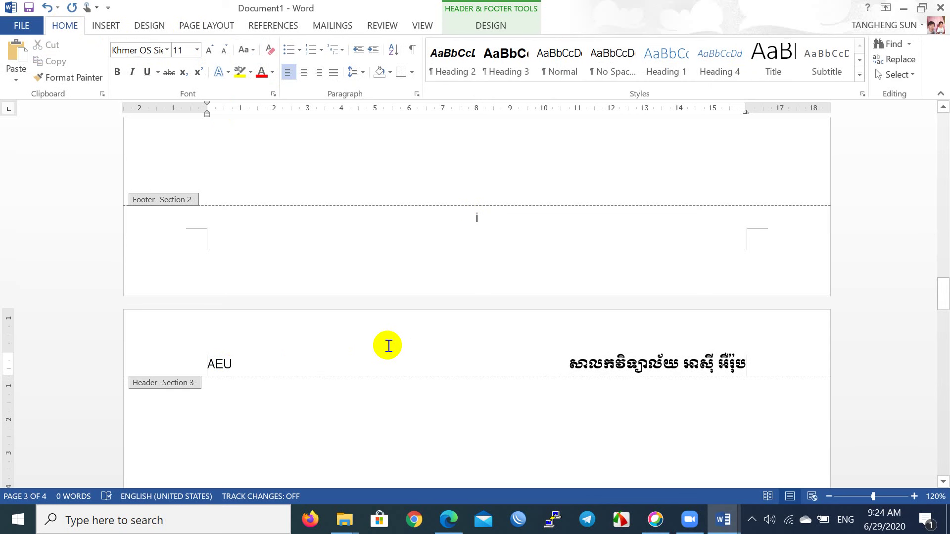
Check the last Khmer characters at the end of the header line.
scroll(388, 345, down, 1)
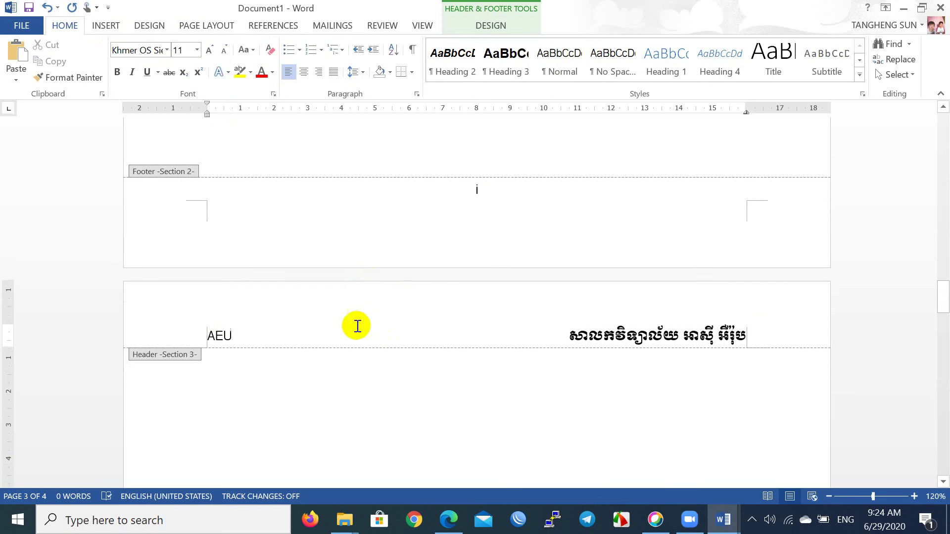
drag(736, 335, 746, 335)
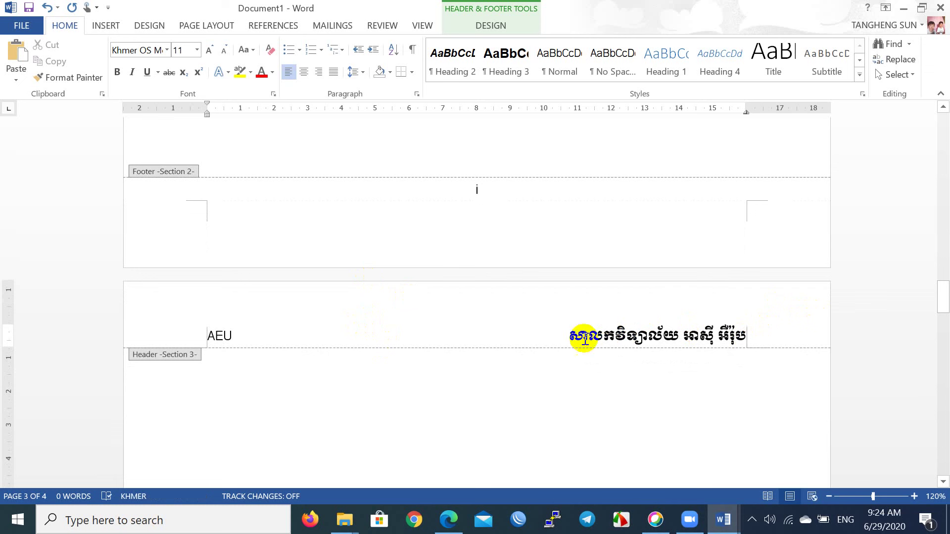
click(564, 336)
drag(752, 337, 741, 336)
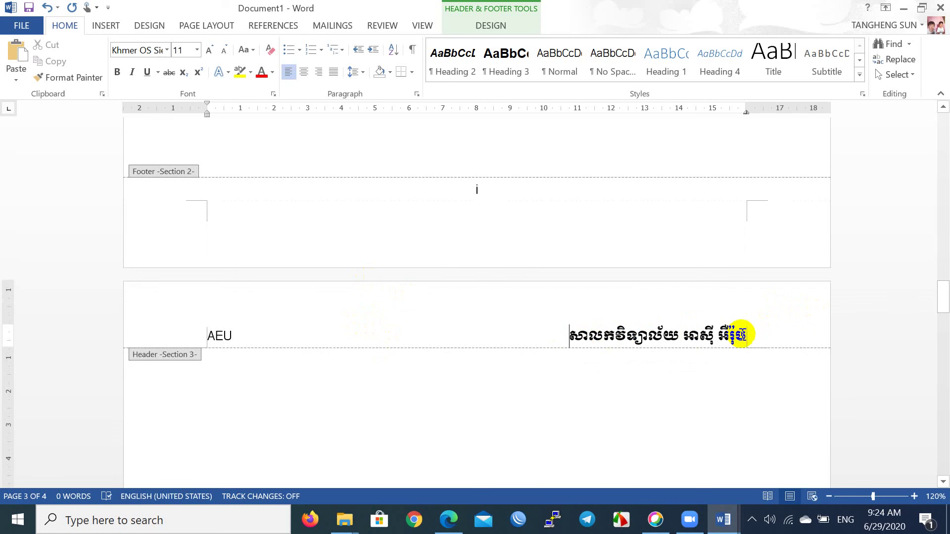
click(742, 336)
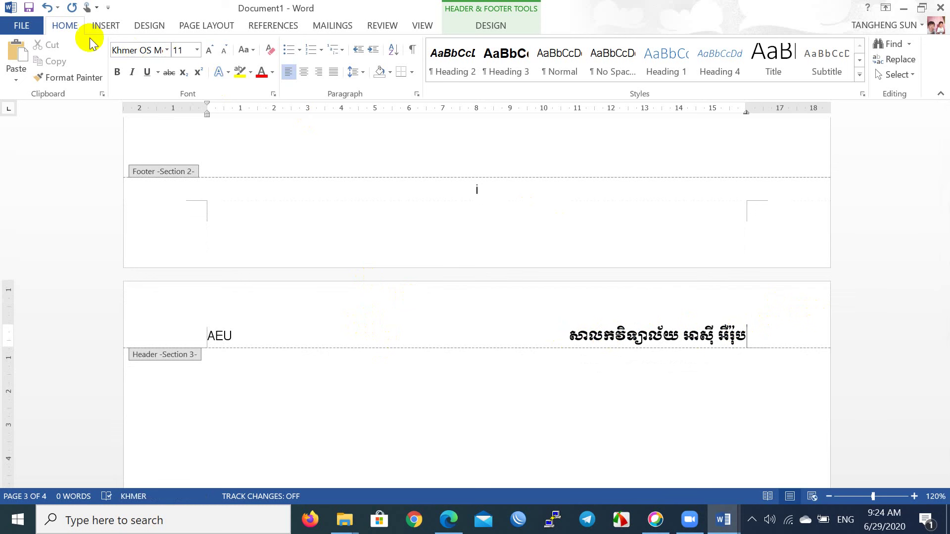
Apply a thickest-style 3 pt bottom-only paragraph border to the Section 3 header.
click(414, 74)
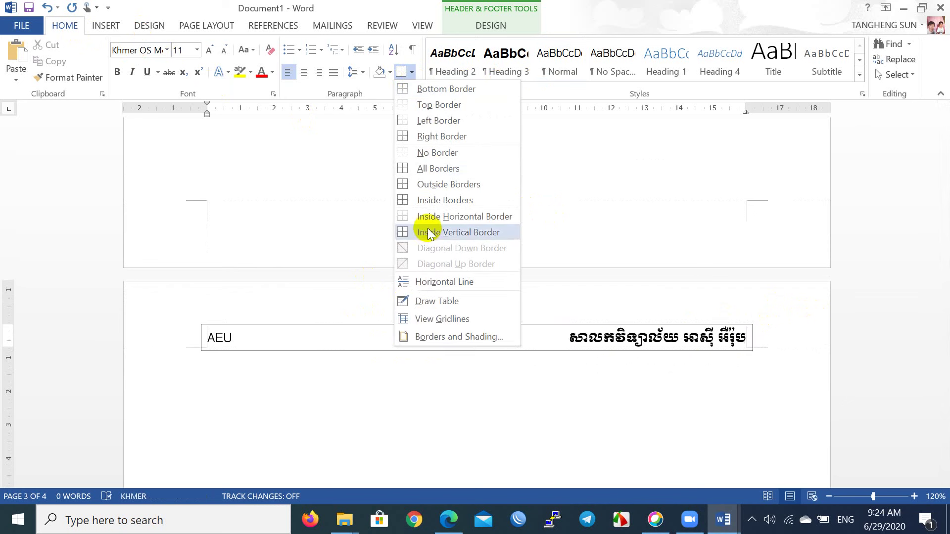
click(427, 337)
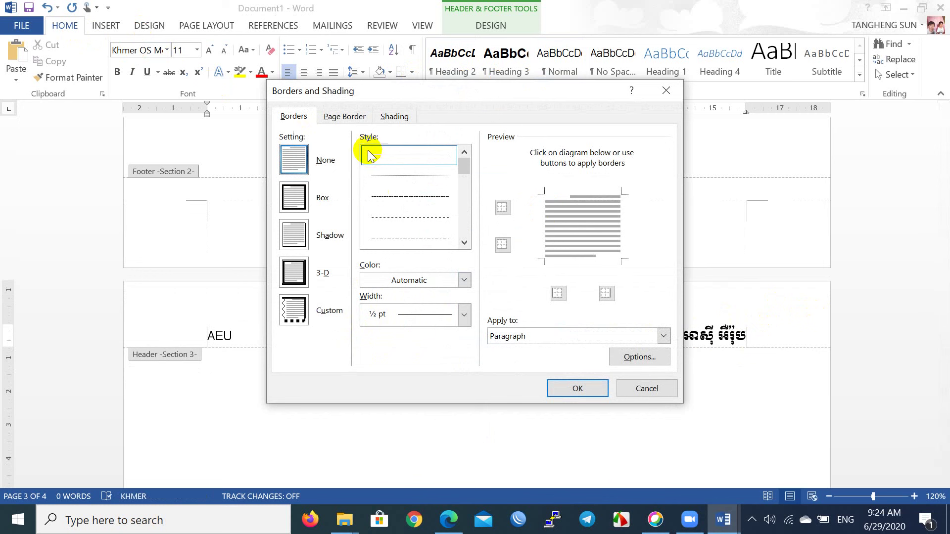
click(340, 117)
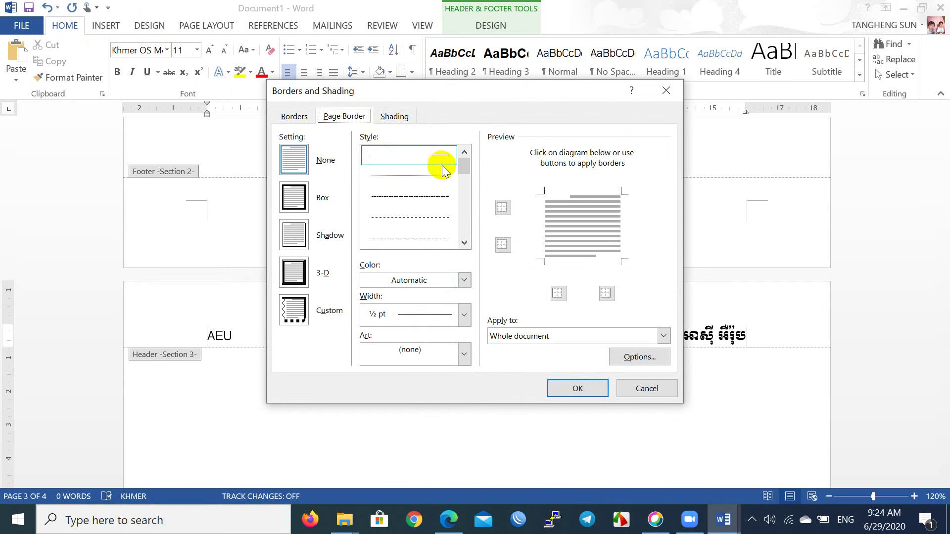
click(303, 118)
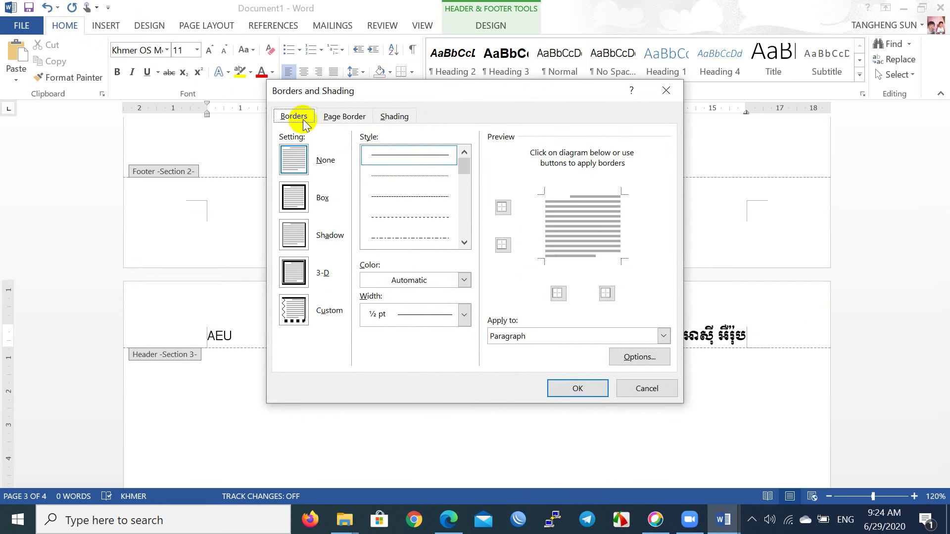
click(464, 243)
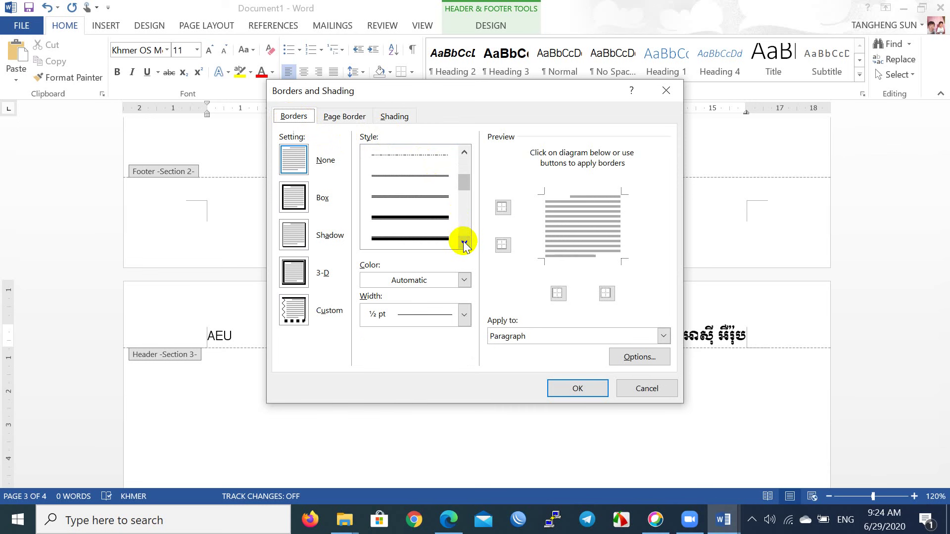
click(430, 239)
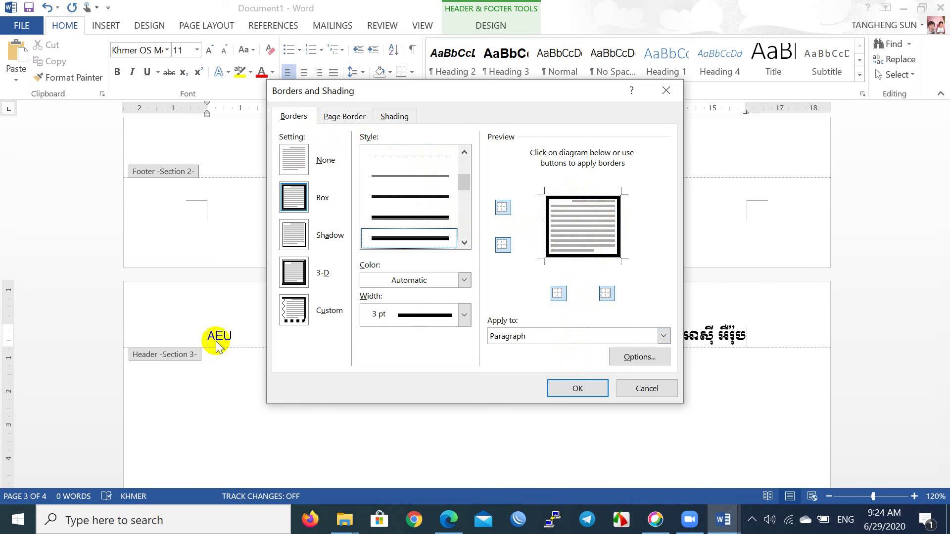
click(548, 228)
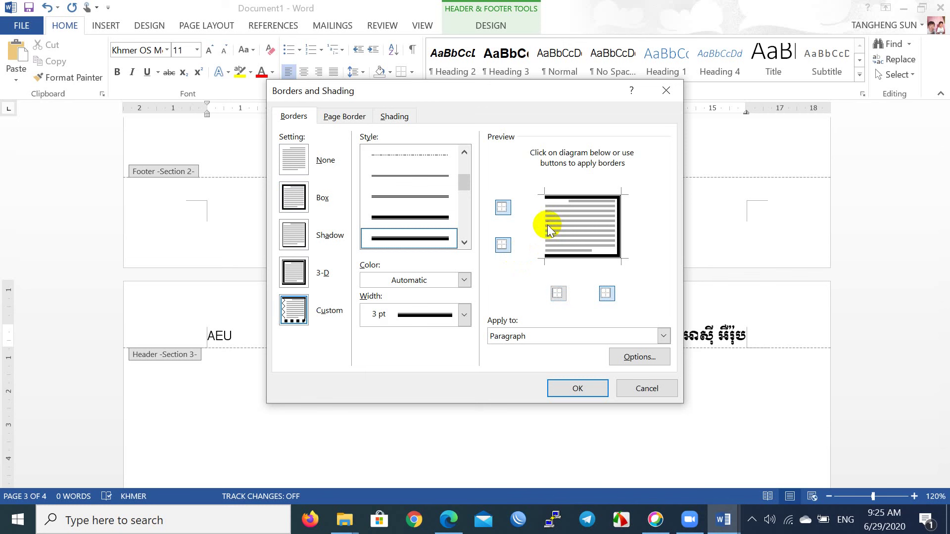
click(620, 228)
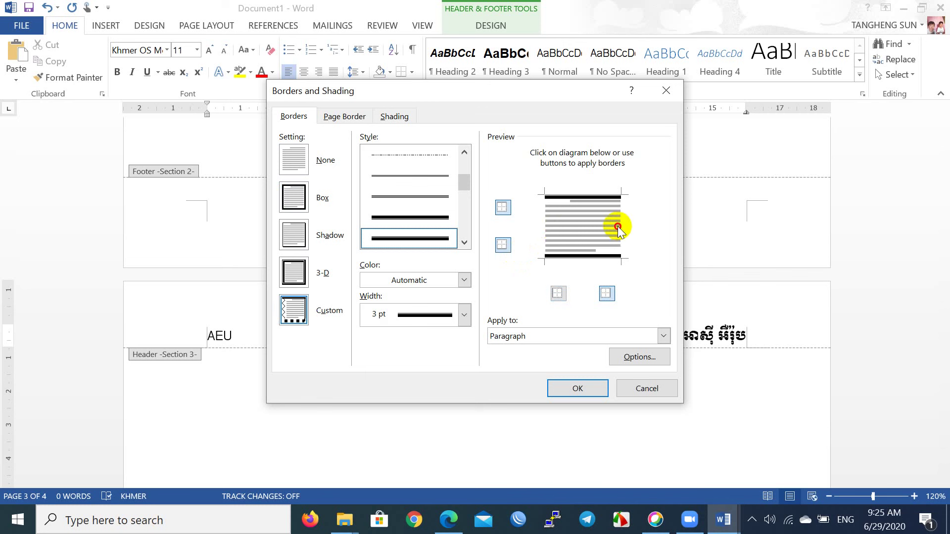
click(589, 198)
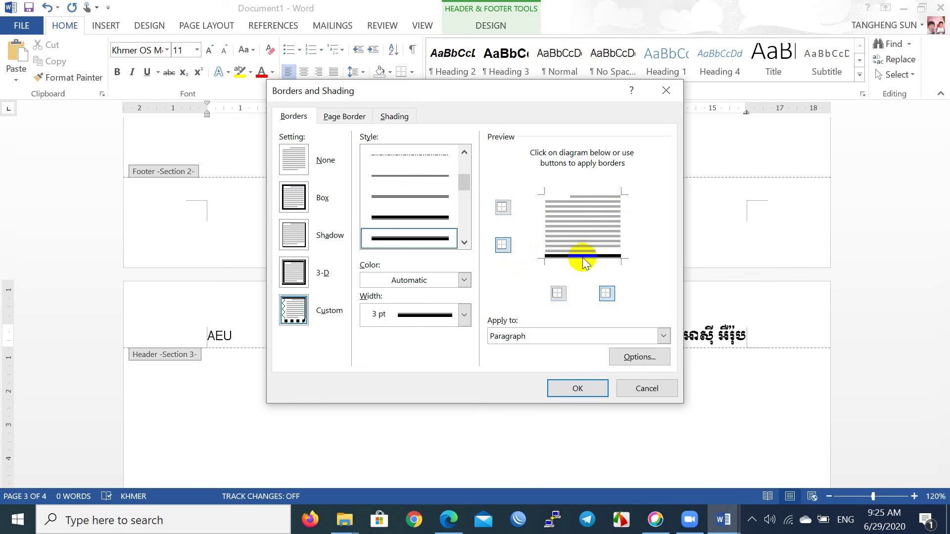
click(570, 389)
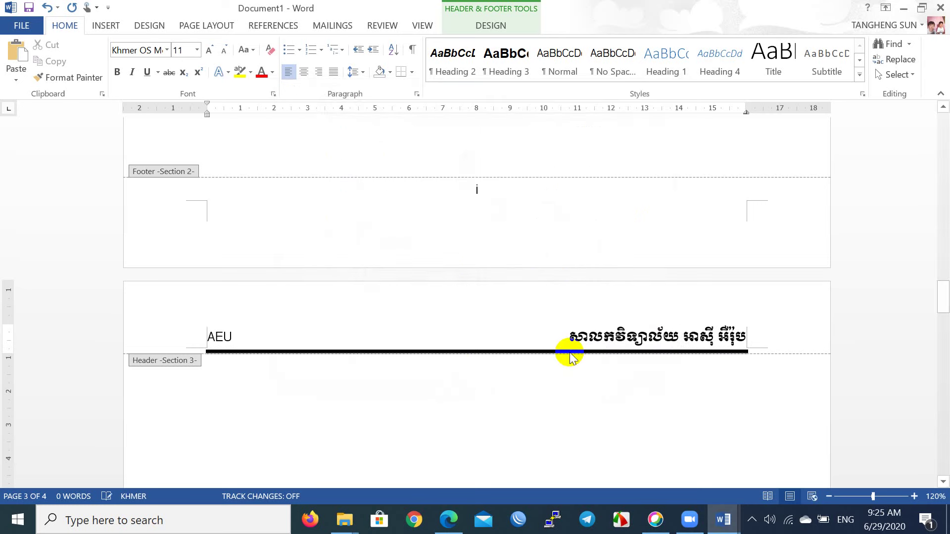
Leave header editing and open the page 3 footer for editing.
scroll(569, 352, down, 1)
scroll(569, 352, down, 2)
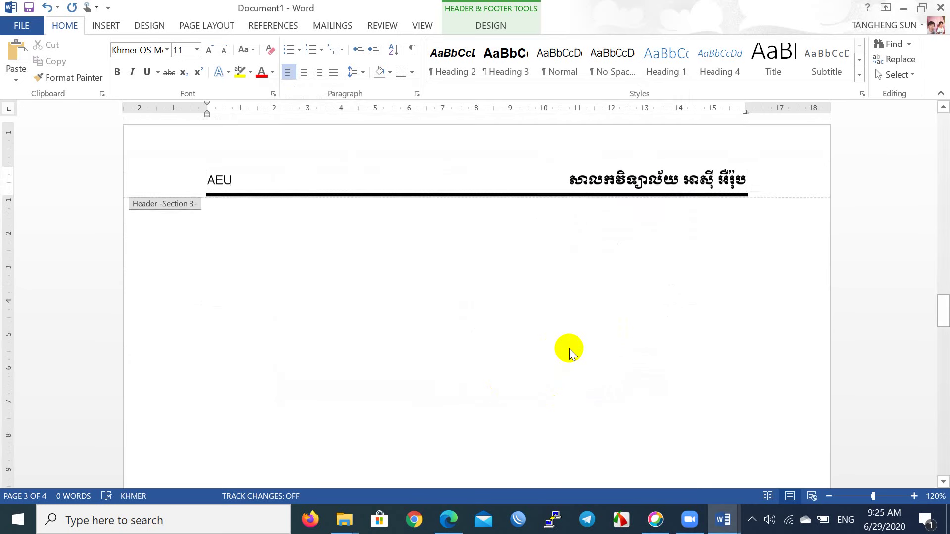
double_click(569, 352)
double_click(569, 352)
click(546, 331)
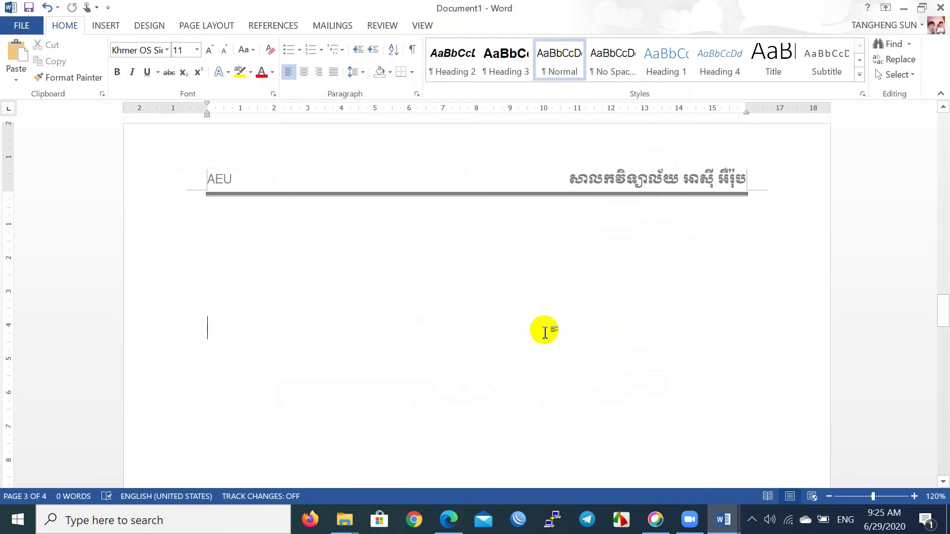
scroll(573, 341, down, 2)
scroll(575, 342, down, 3)
scroll(576, 342, down, 3)
scroll(574, 341, down, 3)
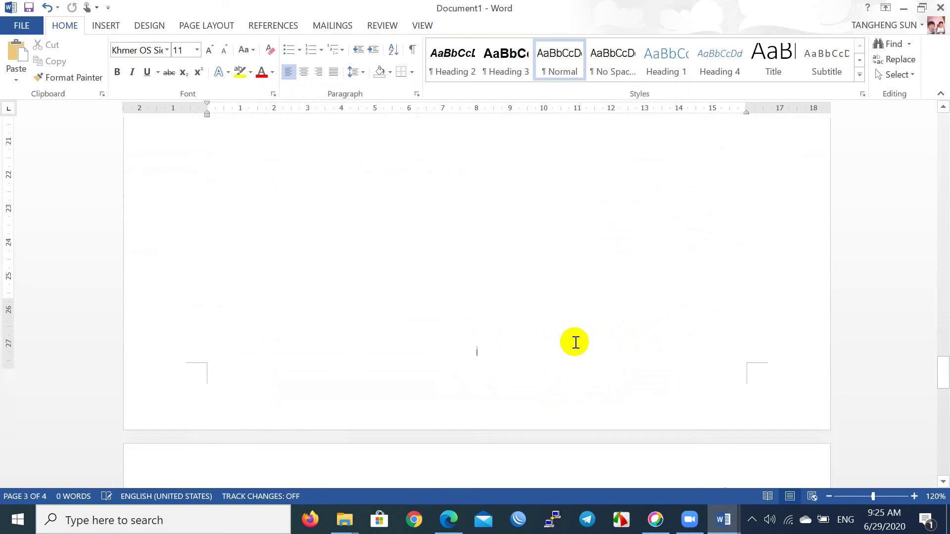
scroll(575, 341, down, 3)
scroll(574, 341, up, 1)
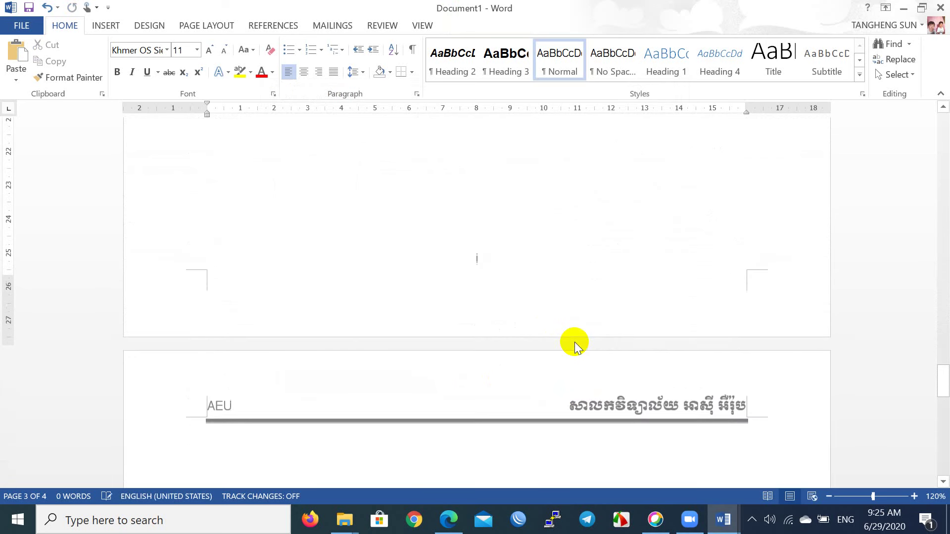
double_click(534, 314)
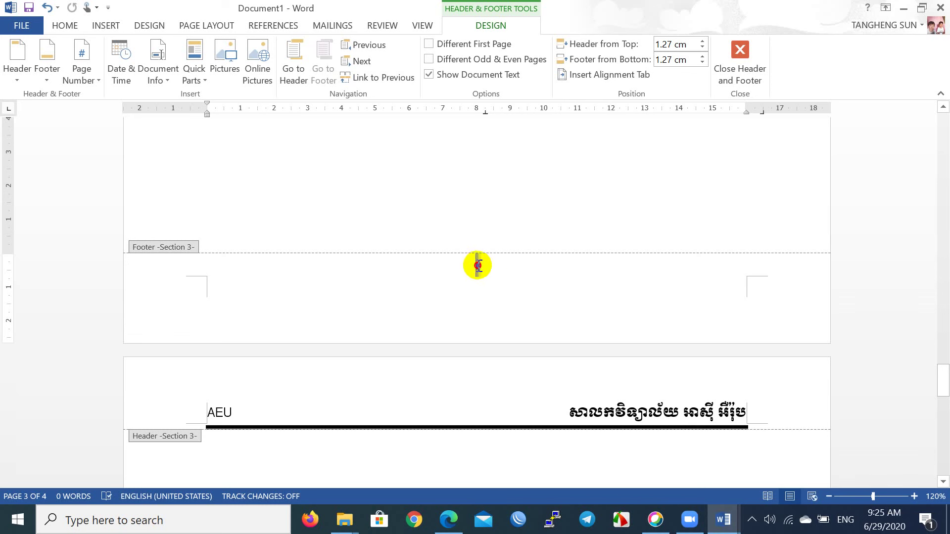
Format the Section 3 footer page number as 1, 2, 3, restarting at 1.
double_click(477, 265)
click(106, 25)
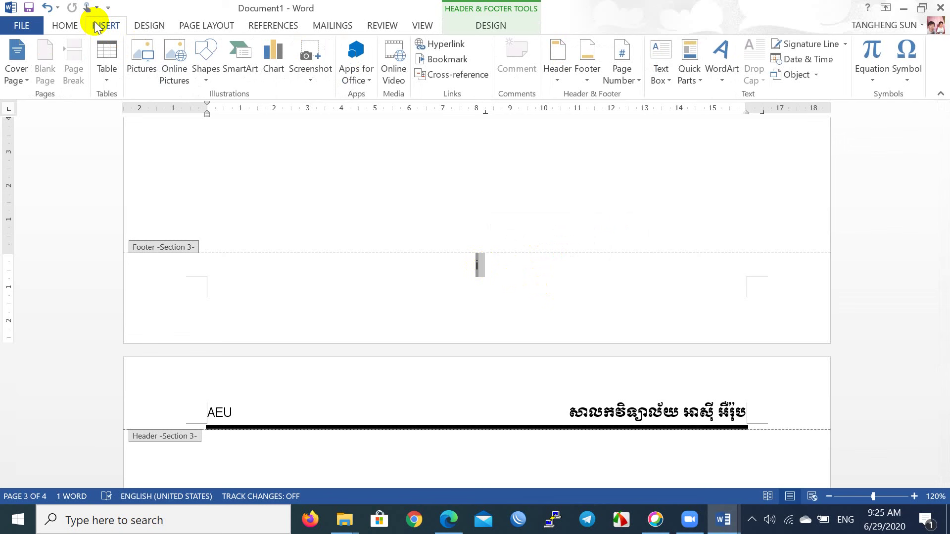
click(604, 75)
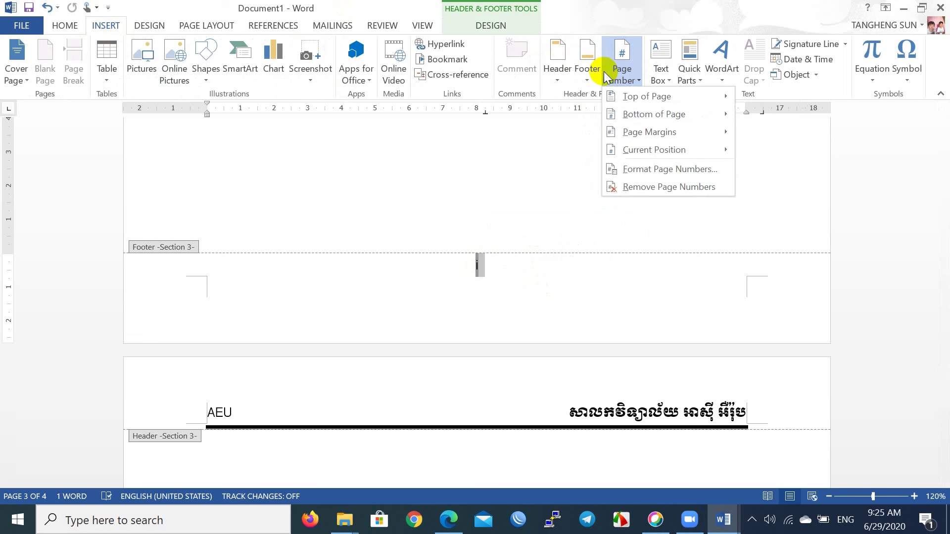
click(649, 171)
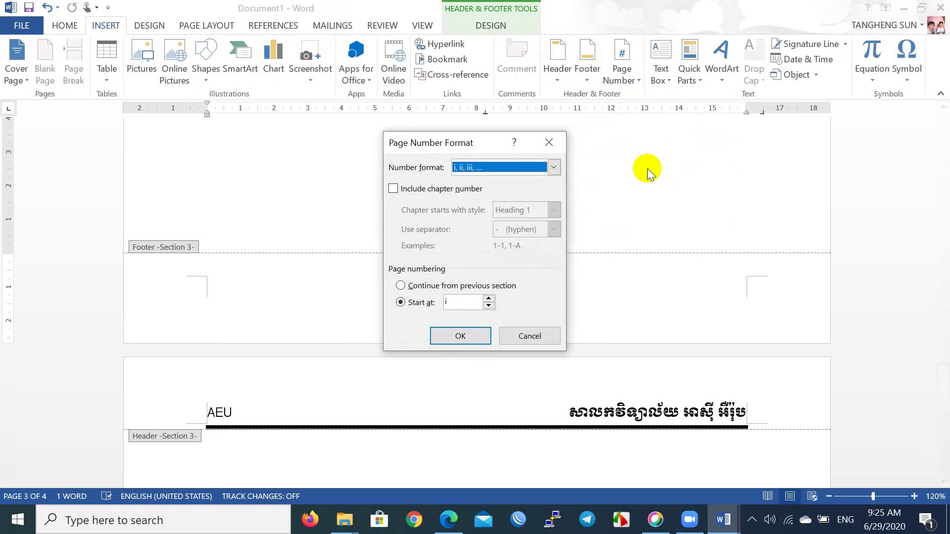
click(495, 167)
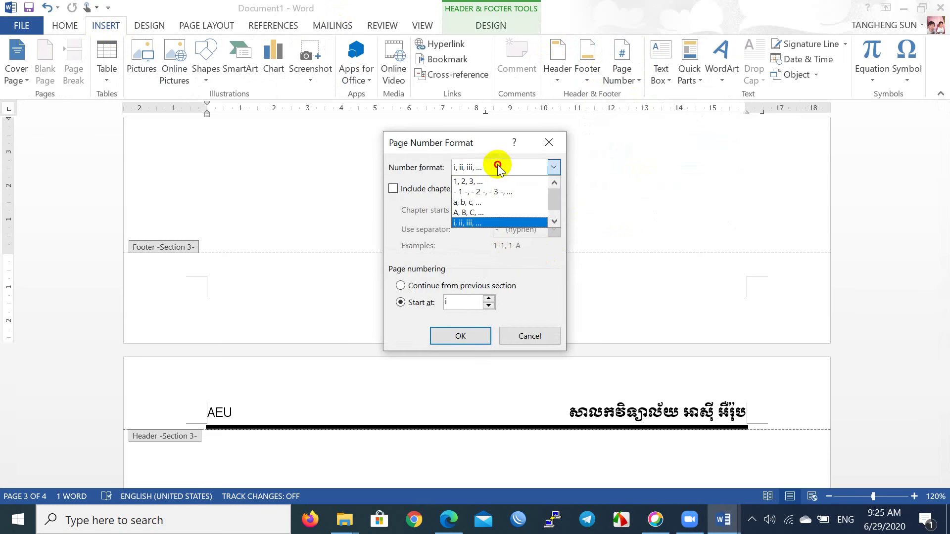
click(467, 181)
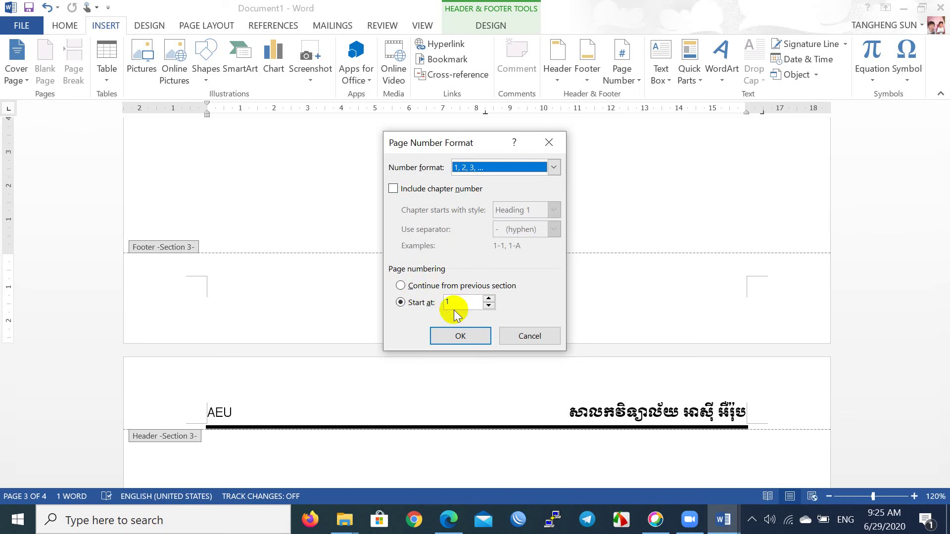
click(452, 334)
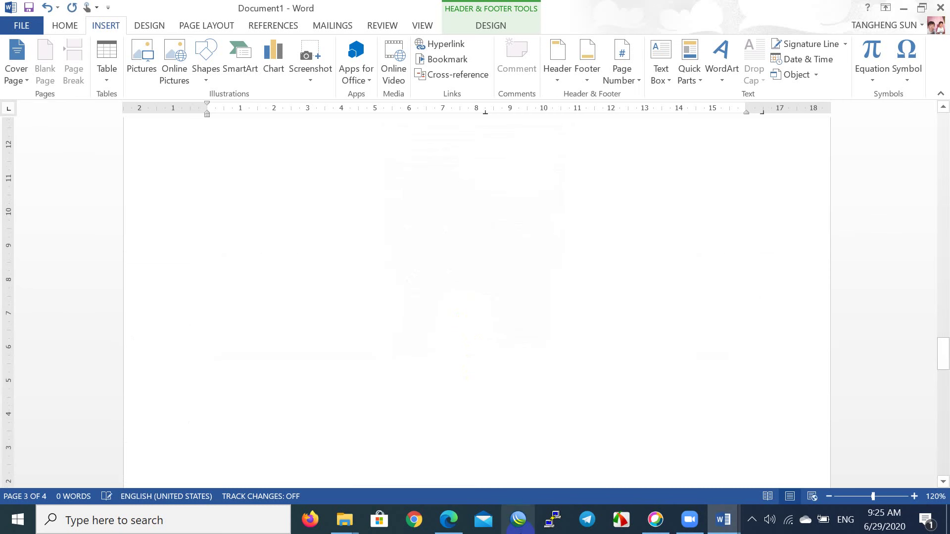
Select page number 1 in the Section 3 footer and open the Home tab's Font list.
click(518, 520)
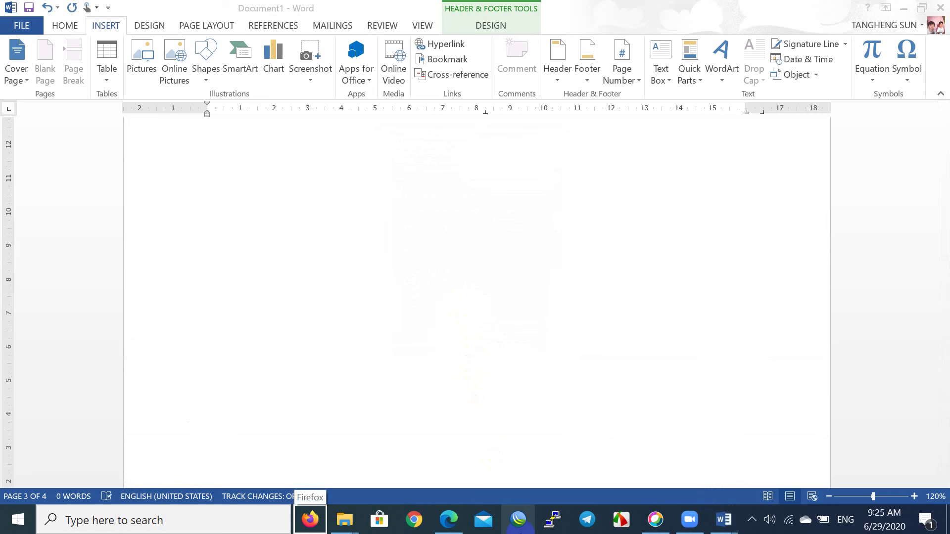
click(543, 428)
scroll(543, 428, down, 3)
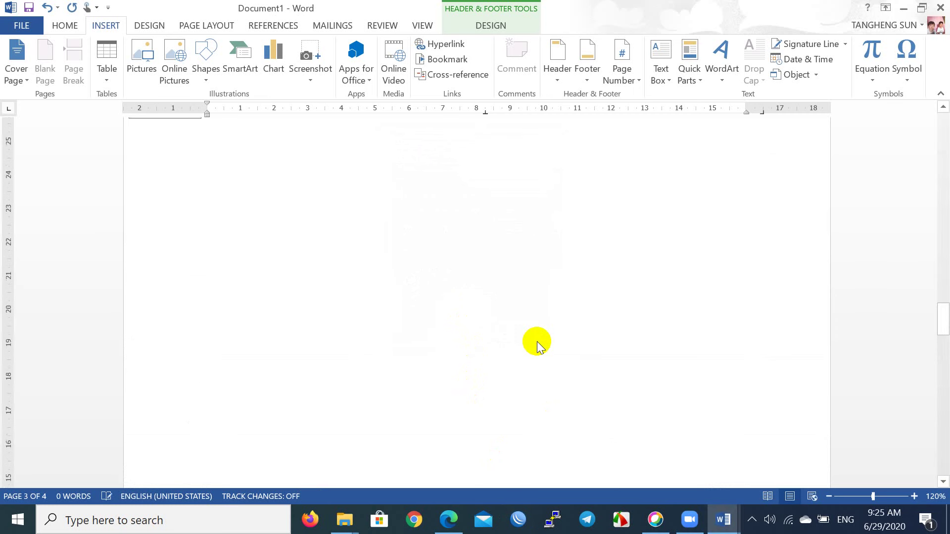
scroll(537, 342, up, 5)
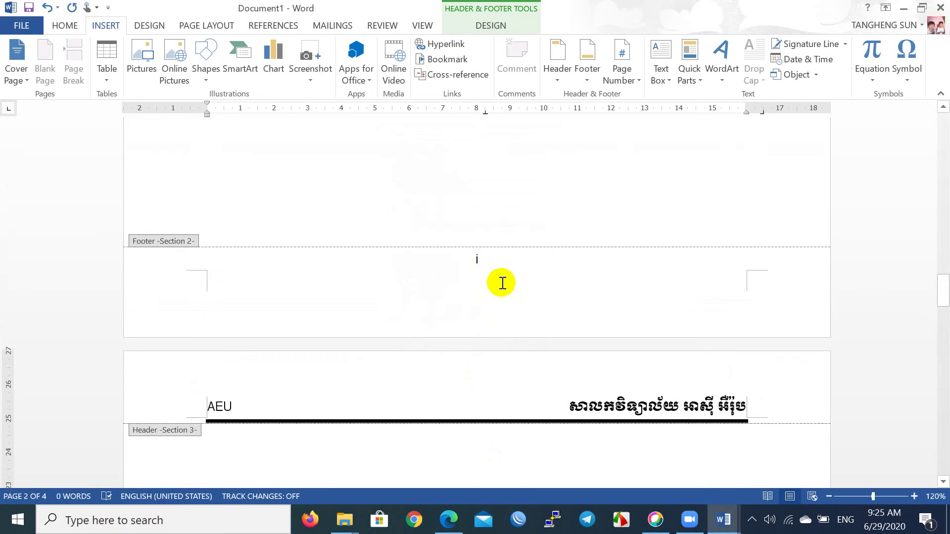
scroll(501, 283, down, 5)
scroll(501, 283, down, 5)
scroll(501, 283, down, 3)
scroll(501, 283, down, 3)
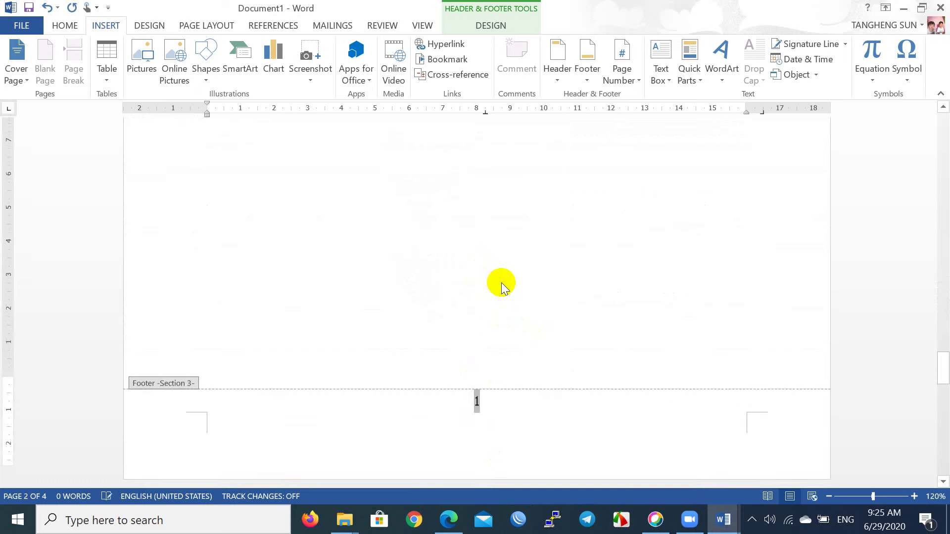
scroll(501, 283, down, 3)
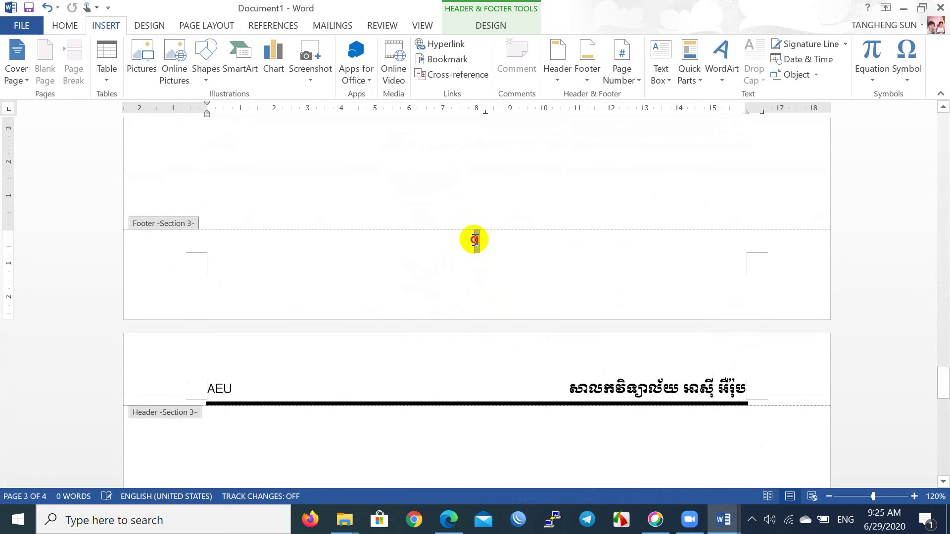
double_click(475, 240)
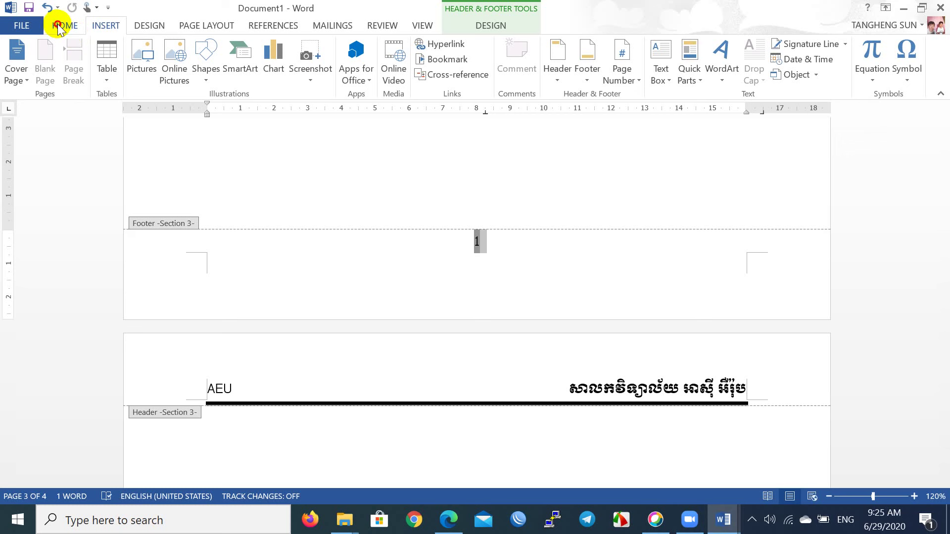
click(59, 26)
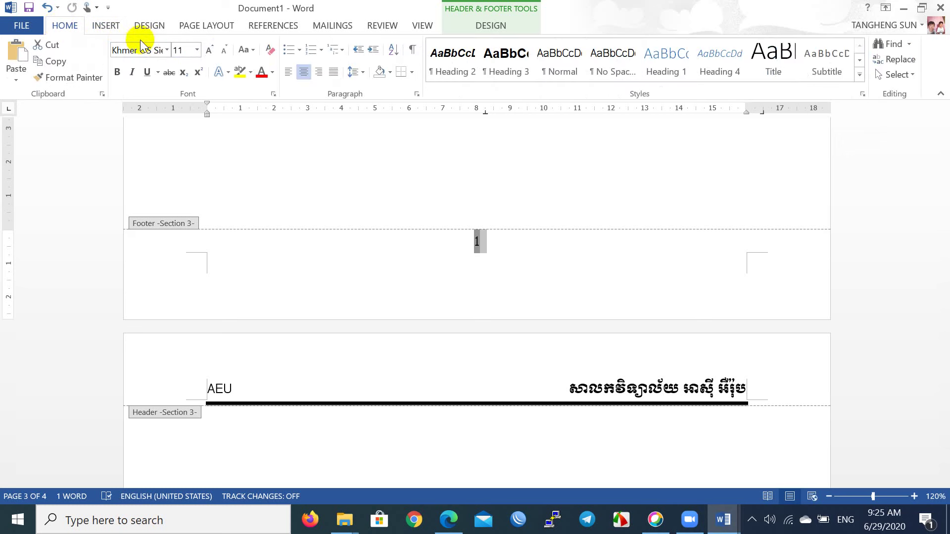
click(169, 49)
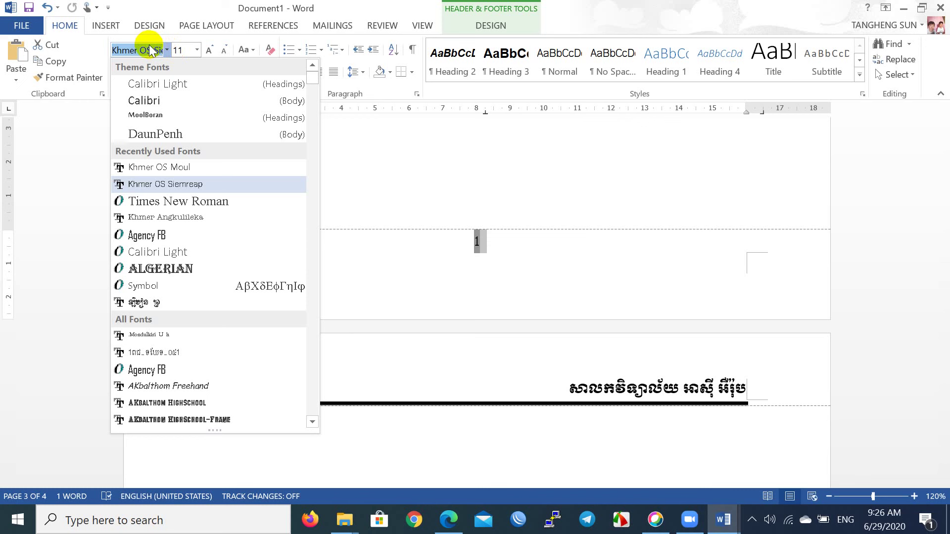
Set the Section 3 footer page number in Limon R1 and enlarge it to 18 pt.
text(l)
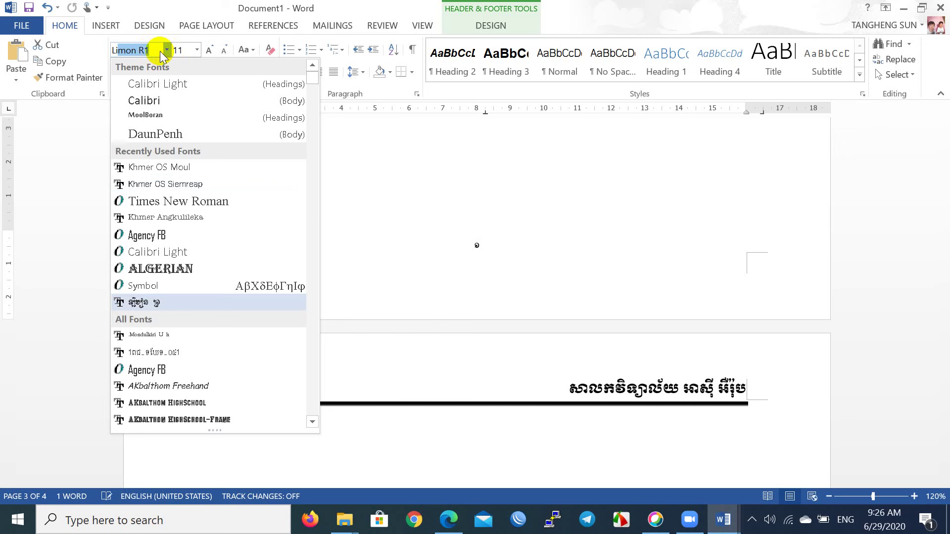
key(Return)
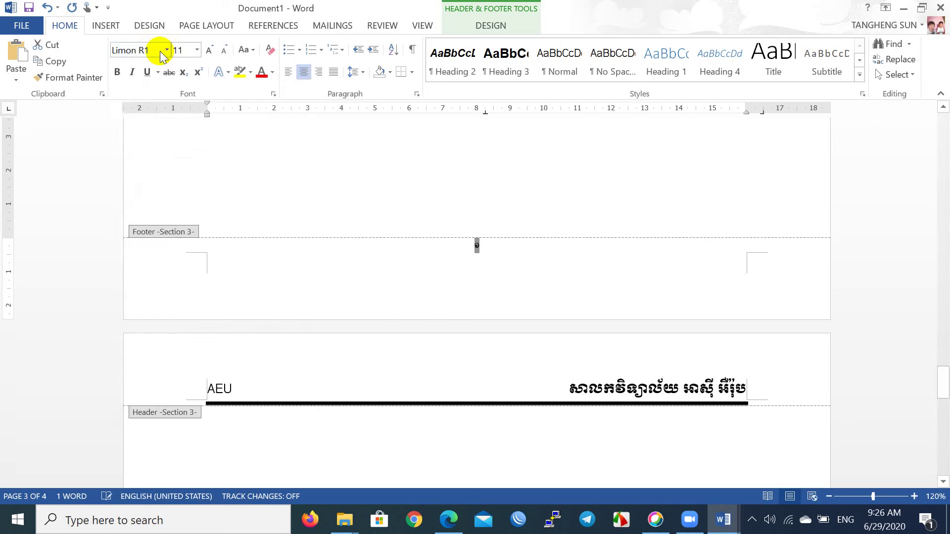
click(210, 49)
click(211, 50)
click(210, 50)
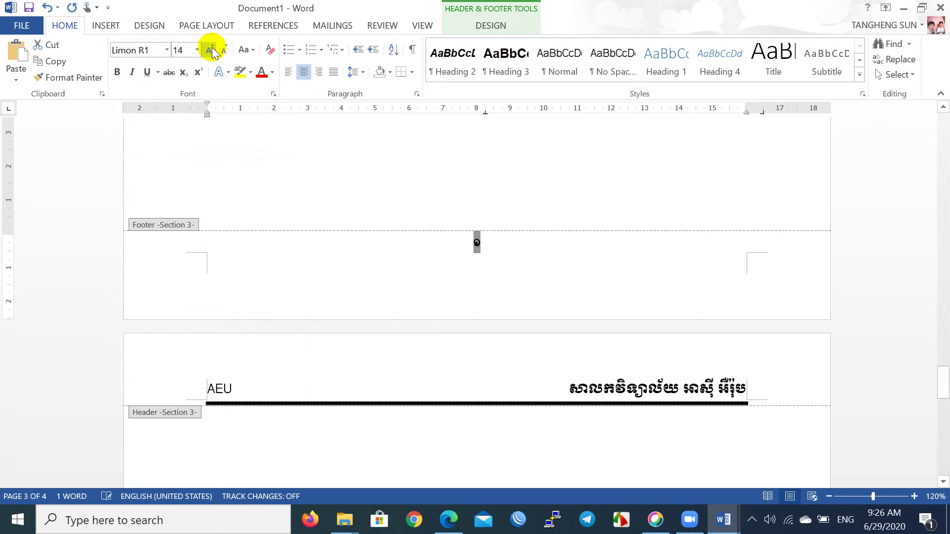
click(210, 50)
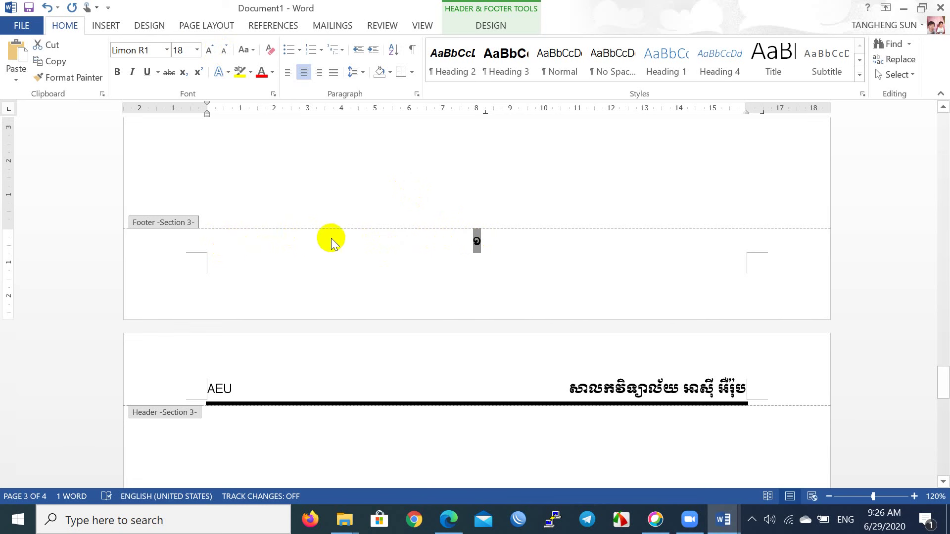
click(424, 250)
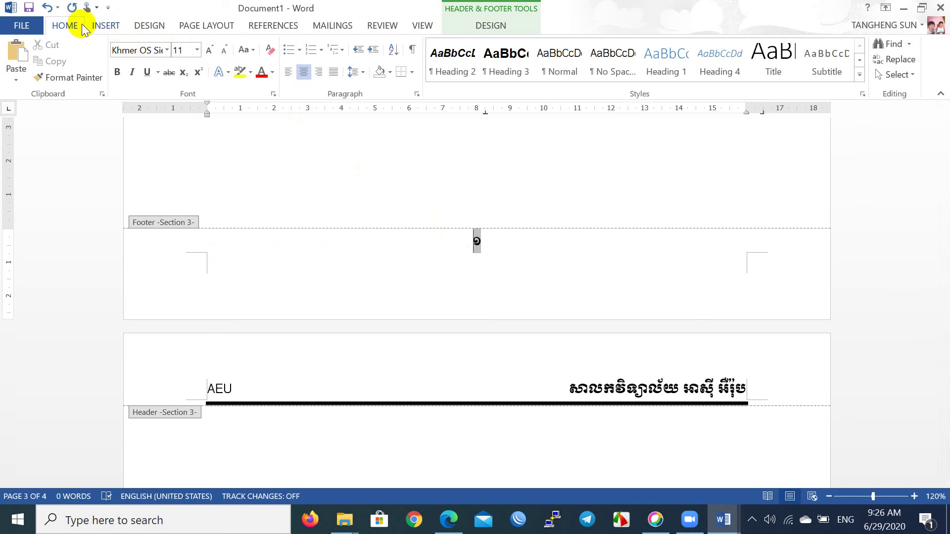
Add a thick 3 pt top-only border above the Section 3 footer page number.
click(412, 72)
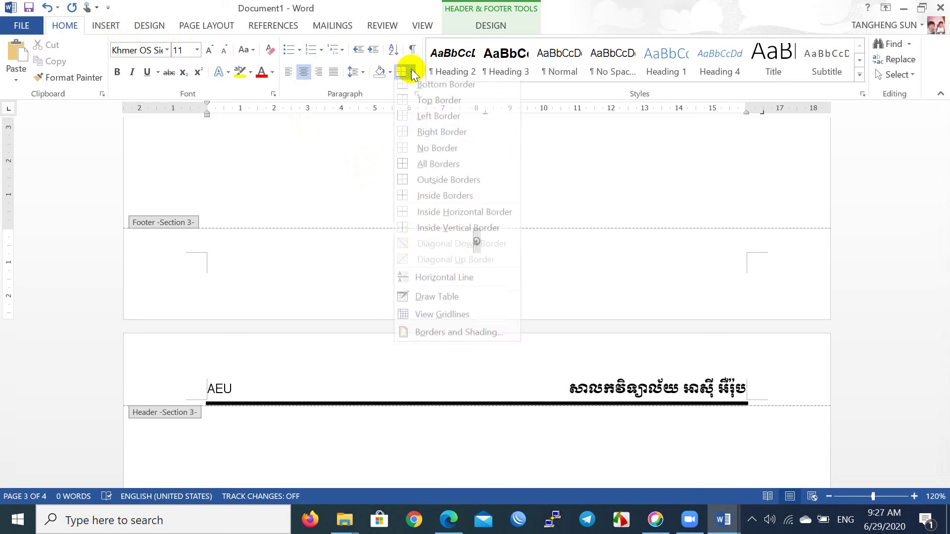
click(425, 335)
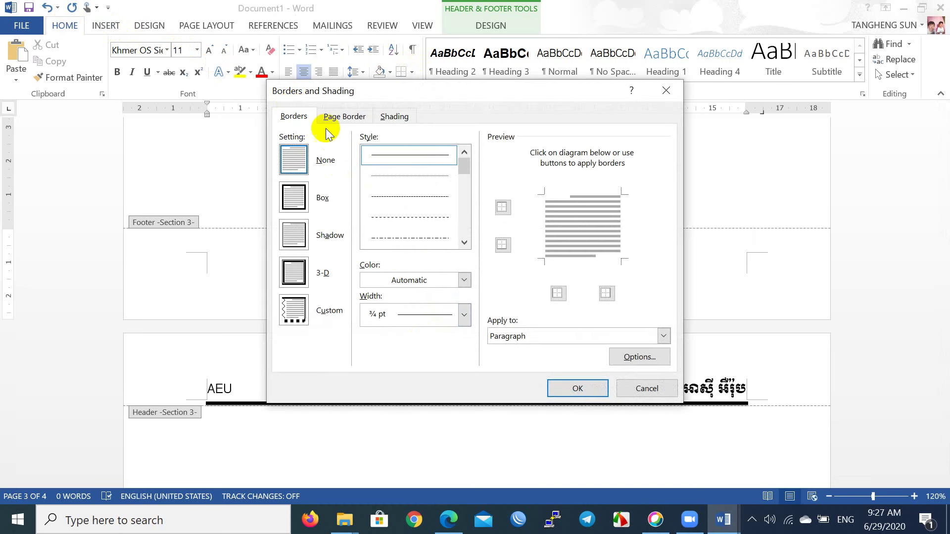
click(464, 242)
click(464, 242)
click(464, 242)
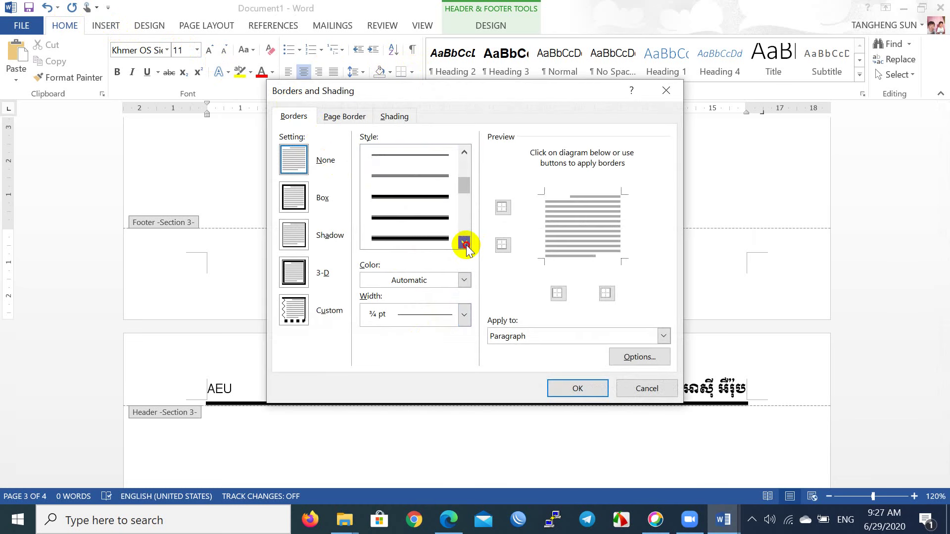
click(420, 197)
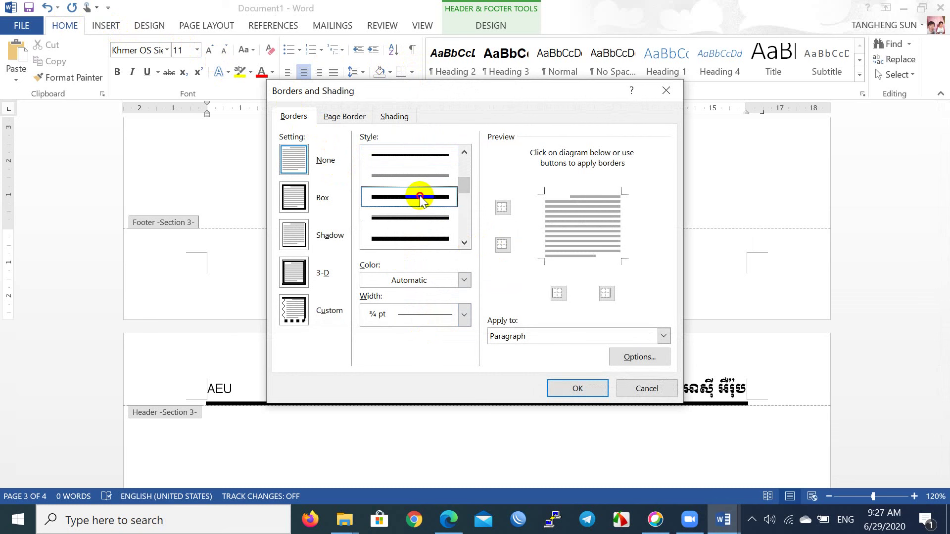
click(557, 223)
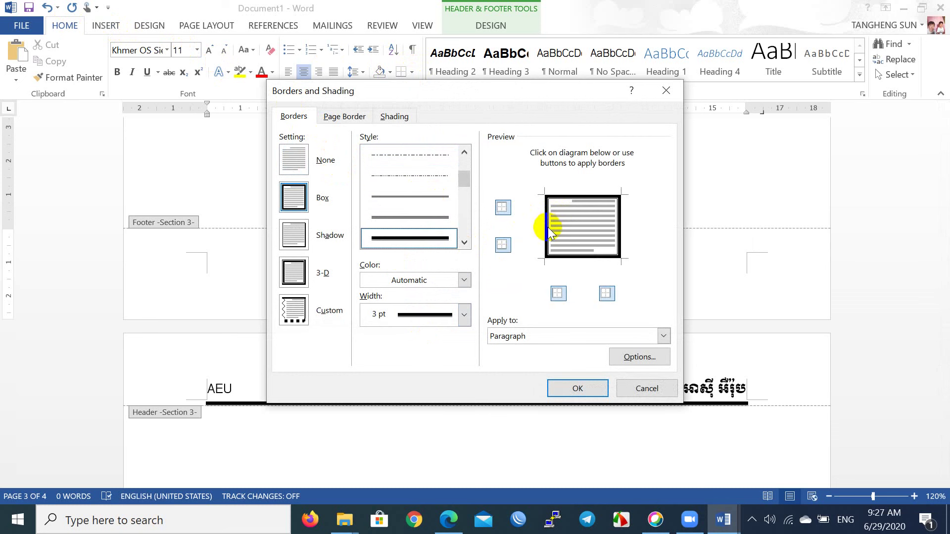
click(548, 228)
click(619, 234)
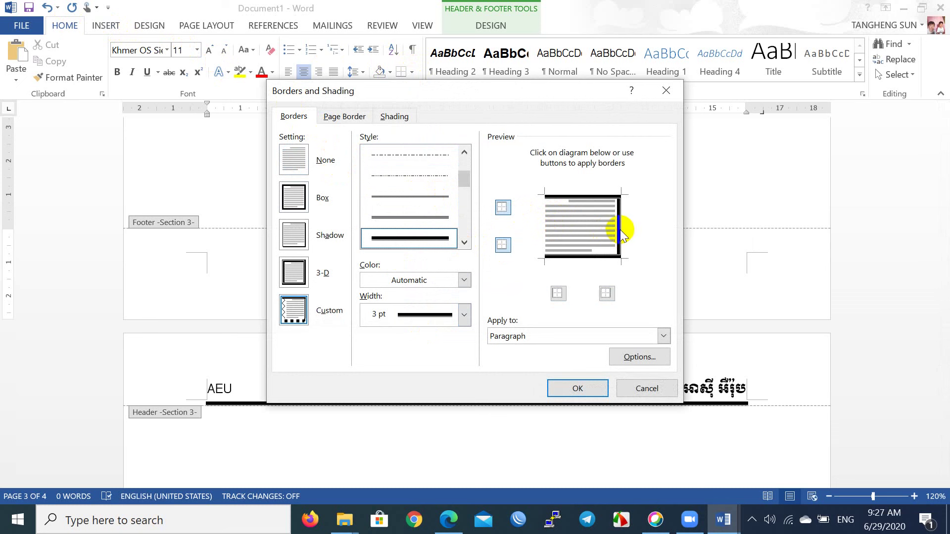
click(599, 256)
click(598, 256)
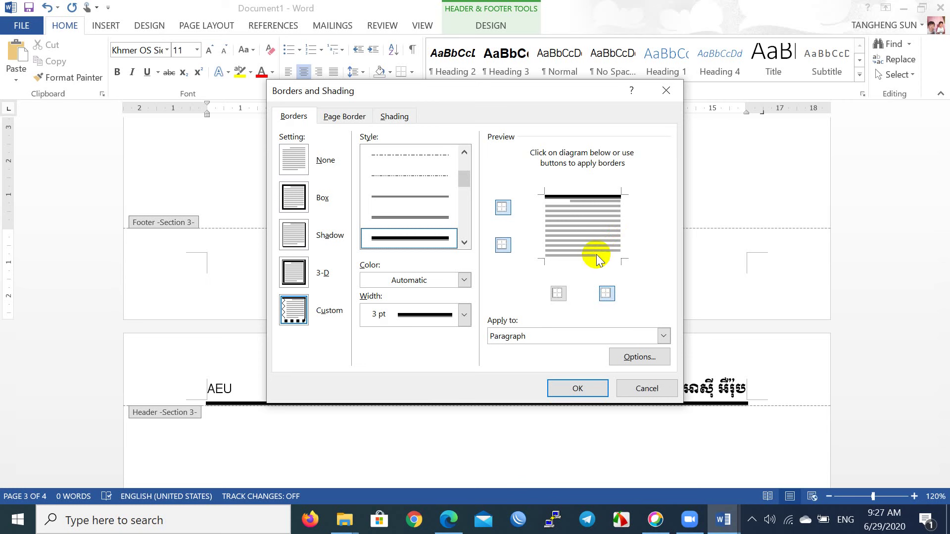
click(579, 386)
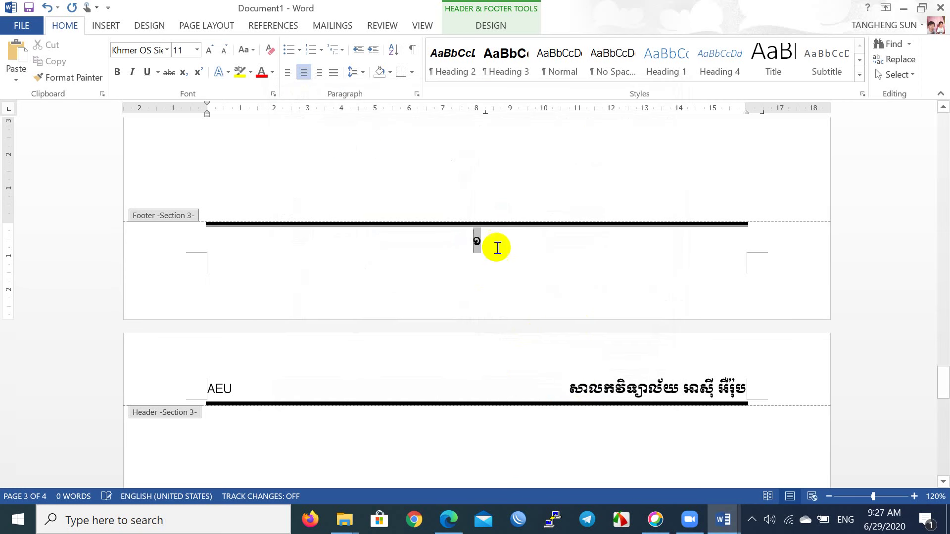
Deselect the footer, leave header and footer editing, and scroll back up.
click(523, 244)
click(512, 228)
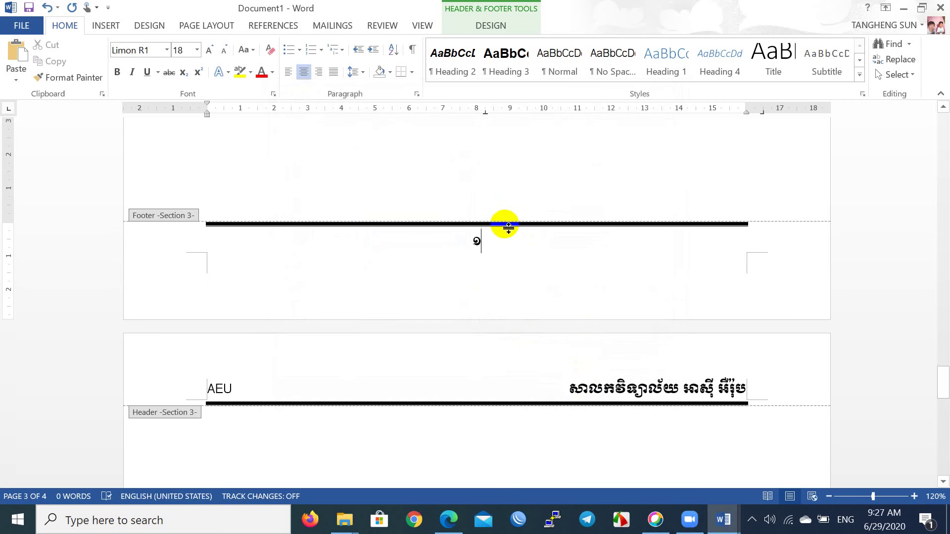
scroll(508, 227, up, 3)
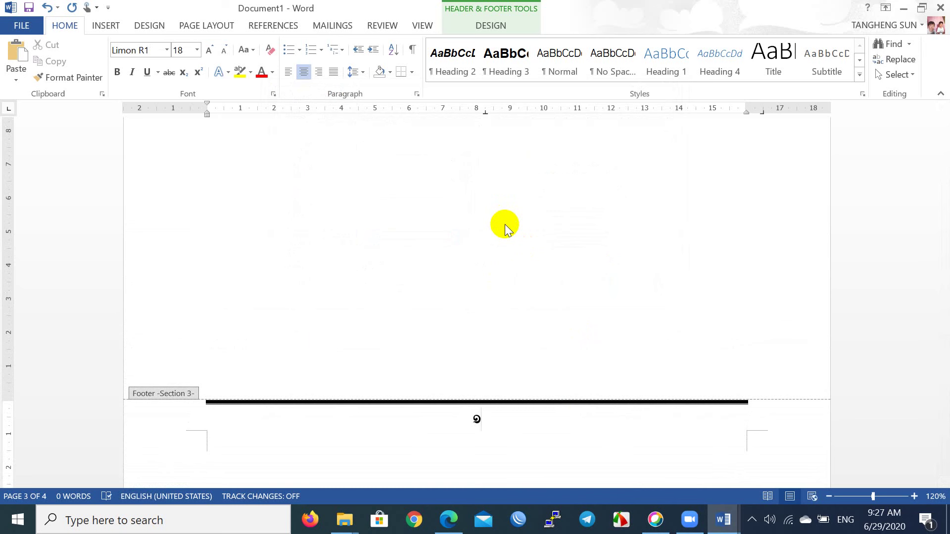
double_click(505, 224)
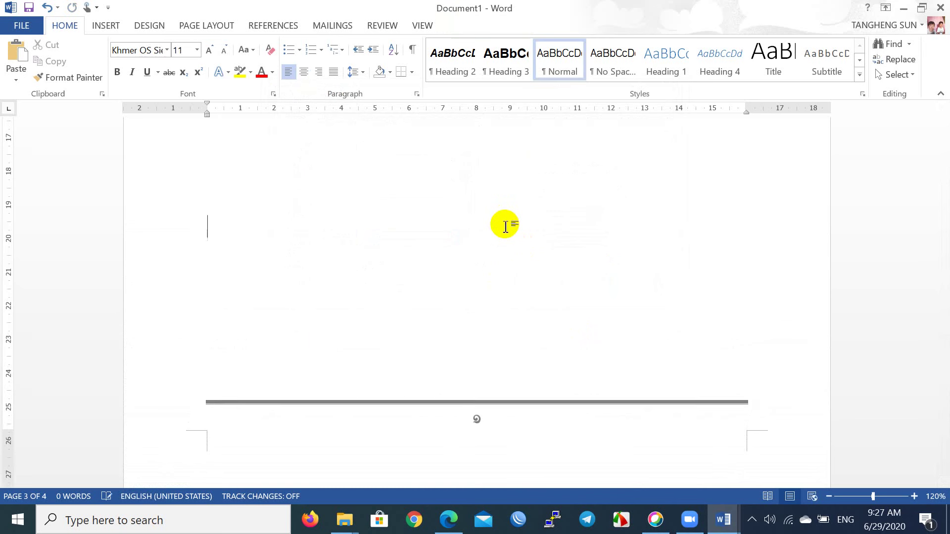
scroll(504, 225, down, 2)
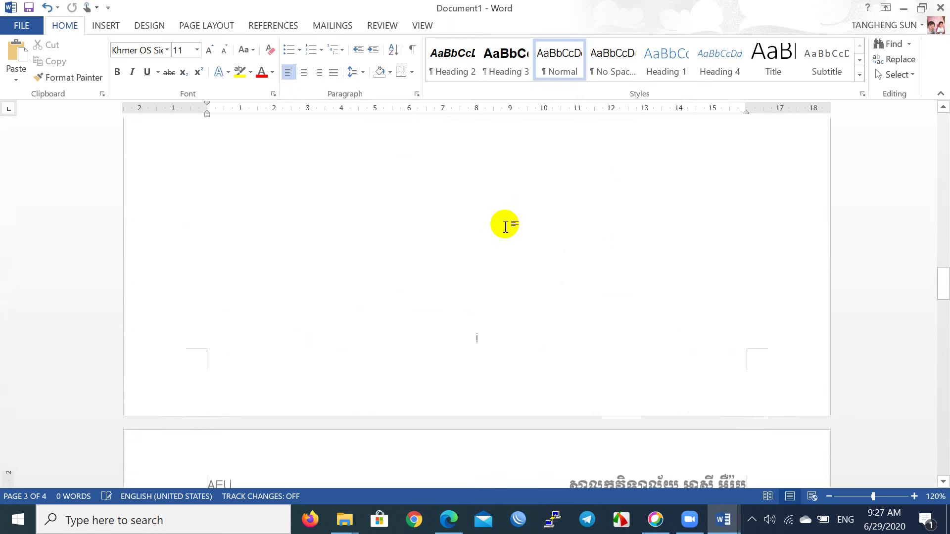
scroll(505, 225, up, 3)
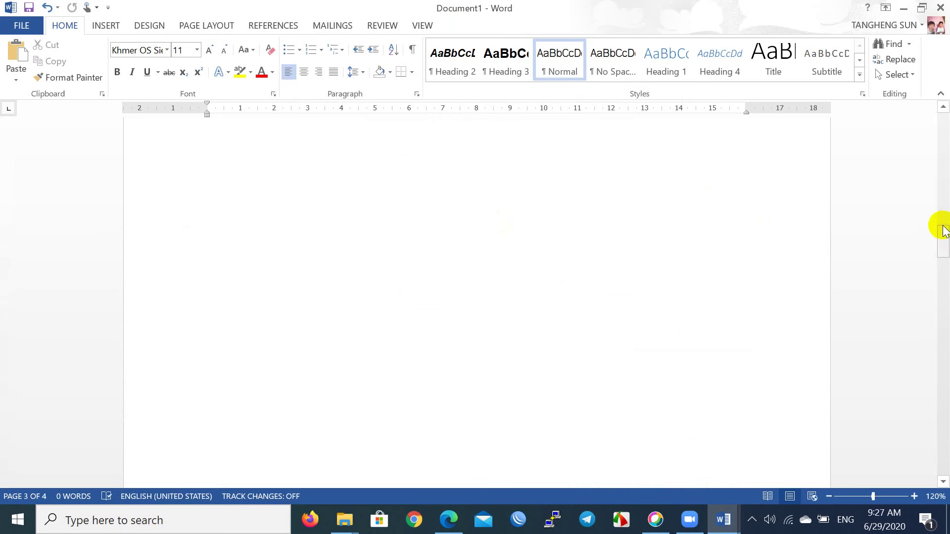
drag(944, 232, 944, 89)
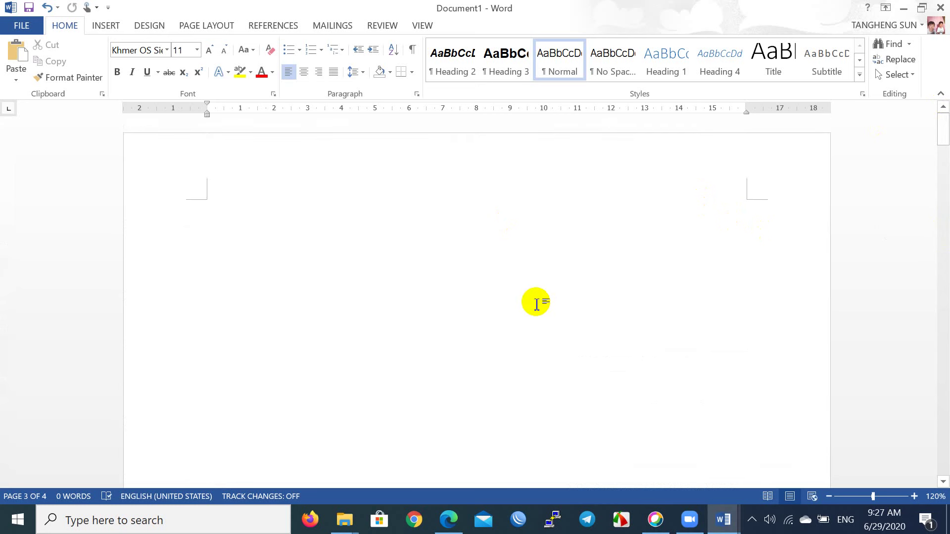
scroll(535, 304, down, 1)
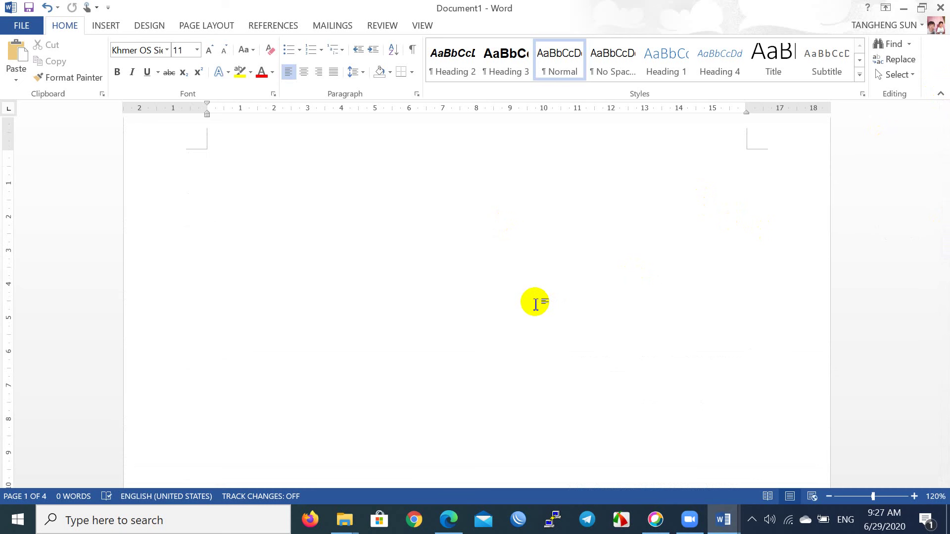
scroll(535, 304, up, 1)
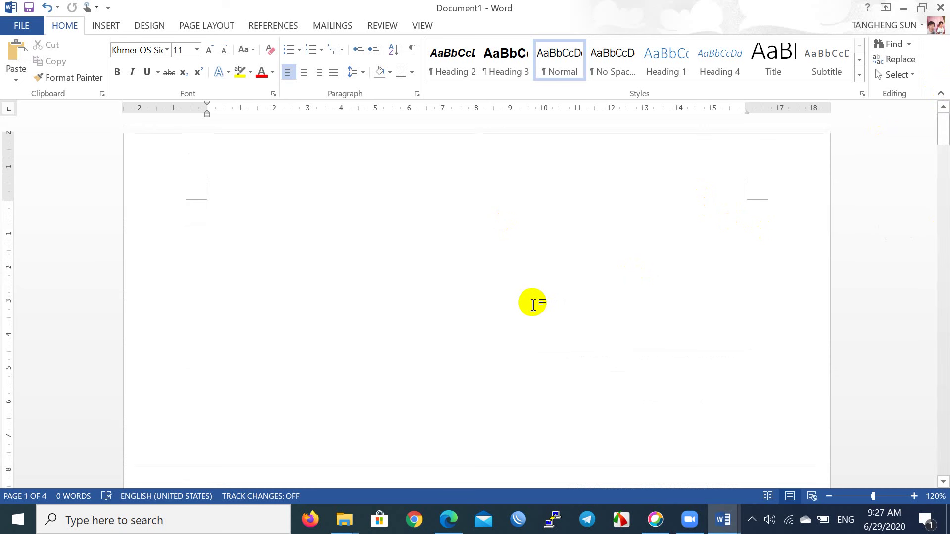
scroll(533, 304, down, 1)
scroll(532, 304, down, 5)
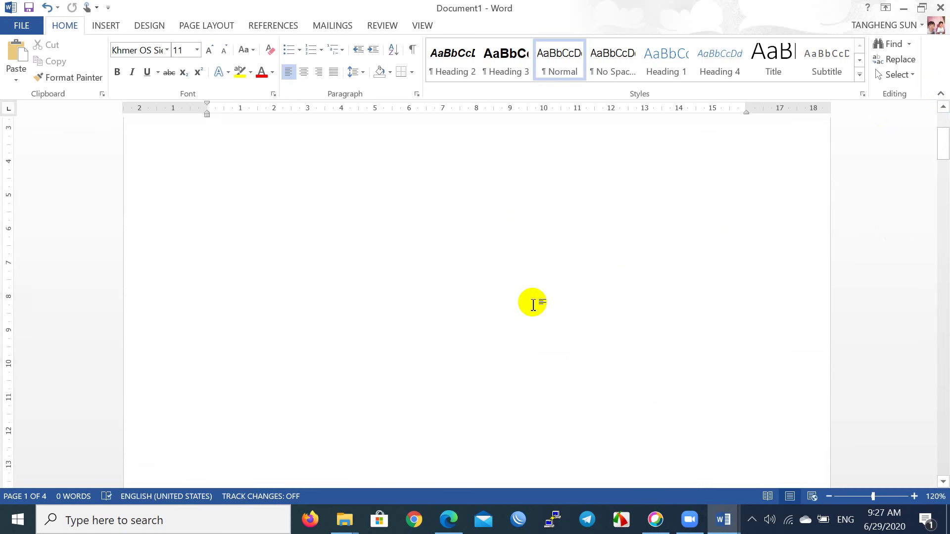
scroll(533, 305, down, 5)
scroll(533, 304, down, 6)
scroll(533, 304, down, 7)
scroll(533, 302, down, 6)
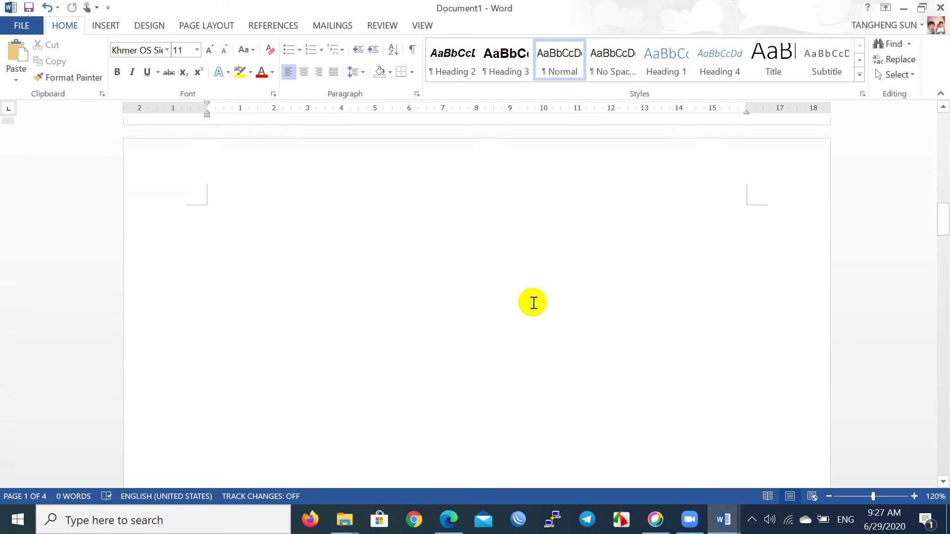
scroll(530, 301, down, 2)
scroll(530, 301, down, 5)
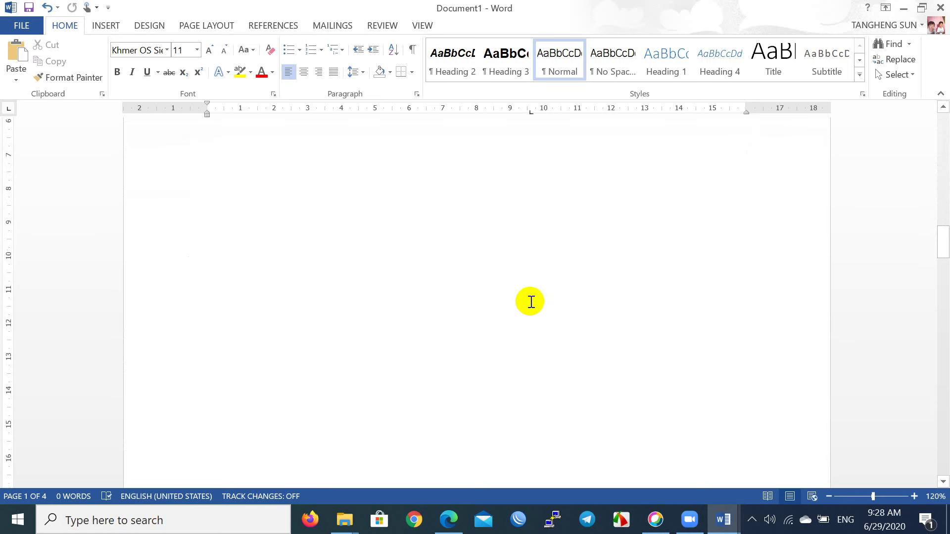
scroll(530, 301, down, 4)
scroll(531, 302, down, 6)
scroll(531, 301, down, 5)
scroll(530, 305, down, 2)
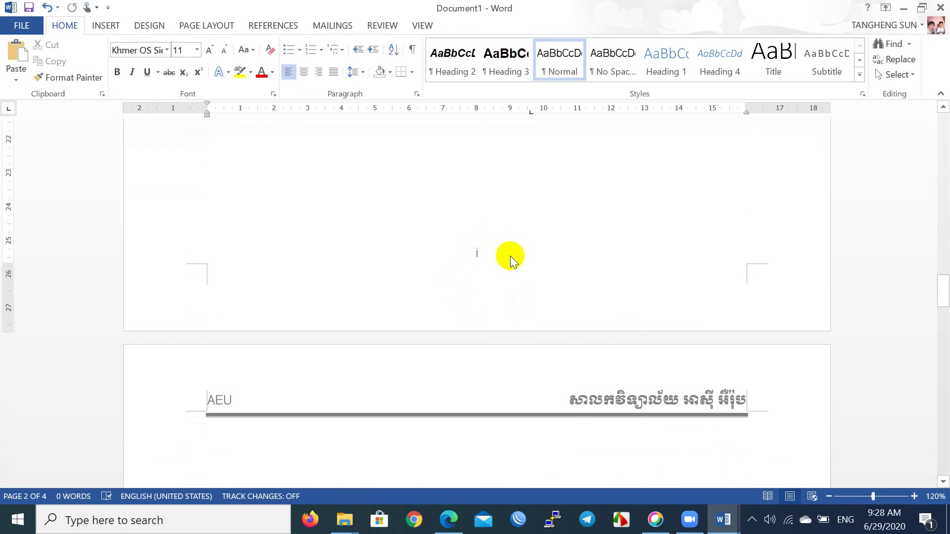
scroll(509, 256, down, 1)
scroll(510, 256, down, 2)
scroll(426, 259, down, 2)
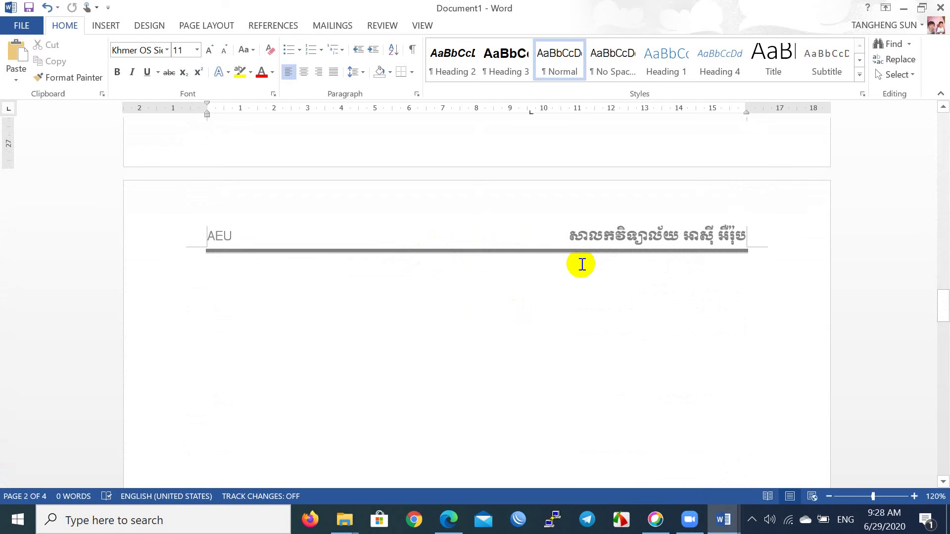
scroll(580, 265, down, 3)
scroll(581, 267, down, 1)
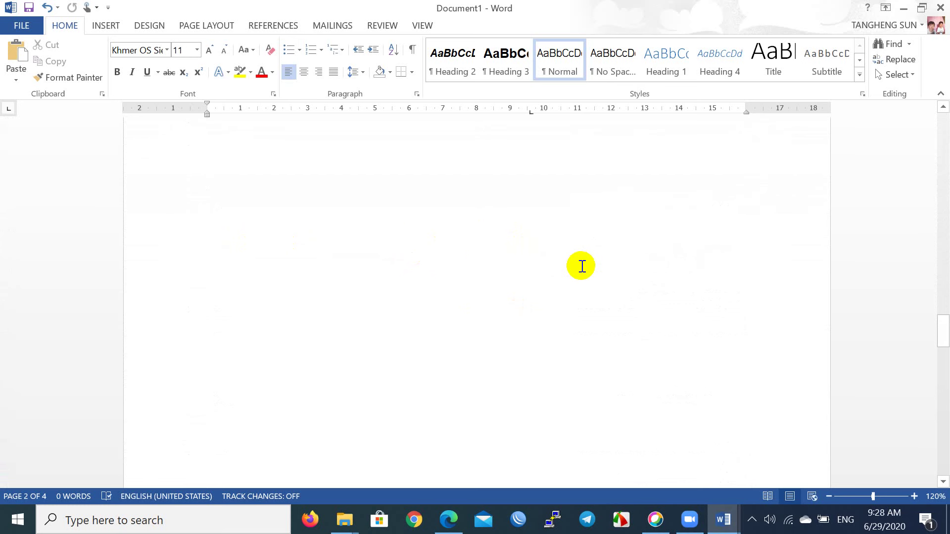
scroll(582, 267, down, 1)
scroll(582, 266, down, 1)
scroll(581, 266, down, 1)
scroll(478, 290, down, 2)
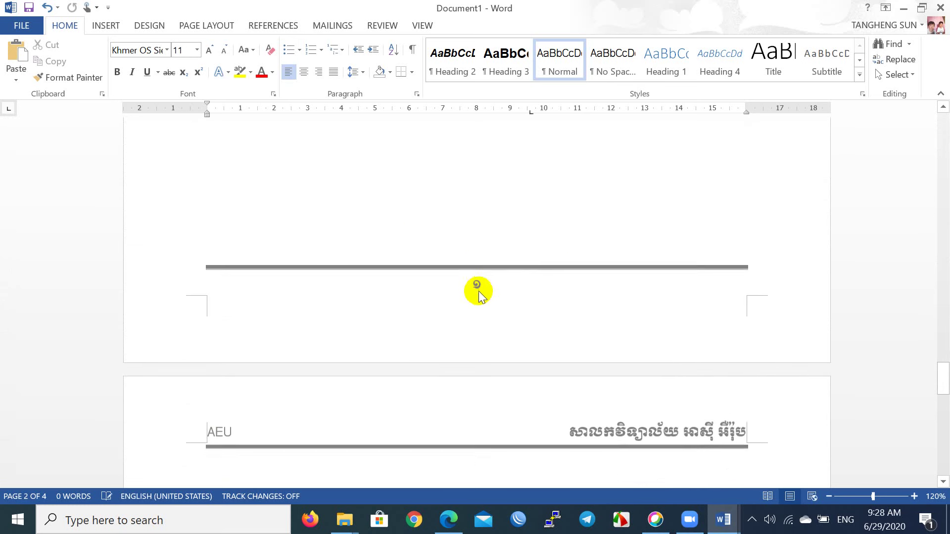
scroll(498, 304, down, 4)
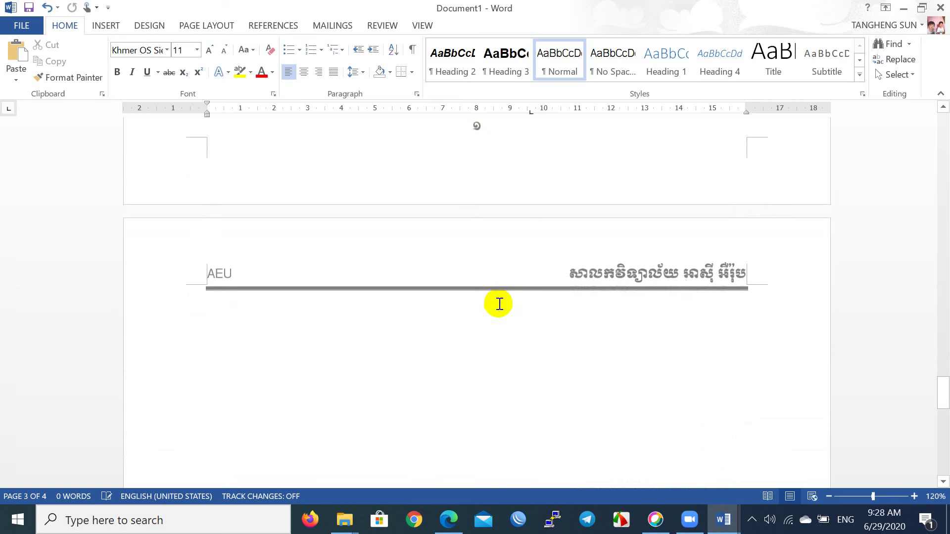
scroll(498, 304, down, 4)
scroll(499, 303, down, 2)
scroll(499, 303, down, 3)
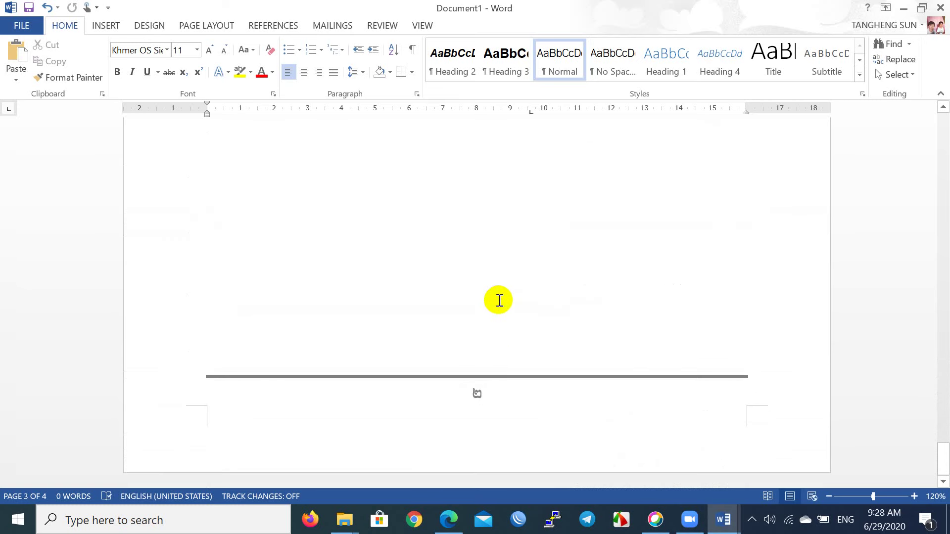
Insert a page break in the page body to add a new page.
scroll(477, 388, down, 7)
click(456, 324)
key(ctrl+z)
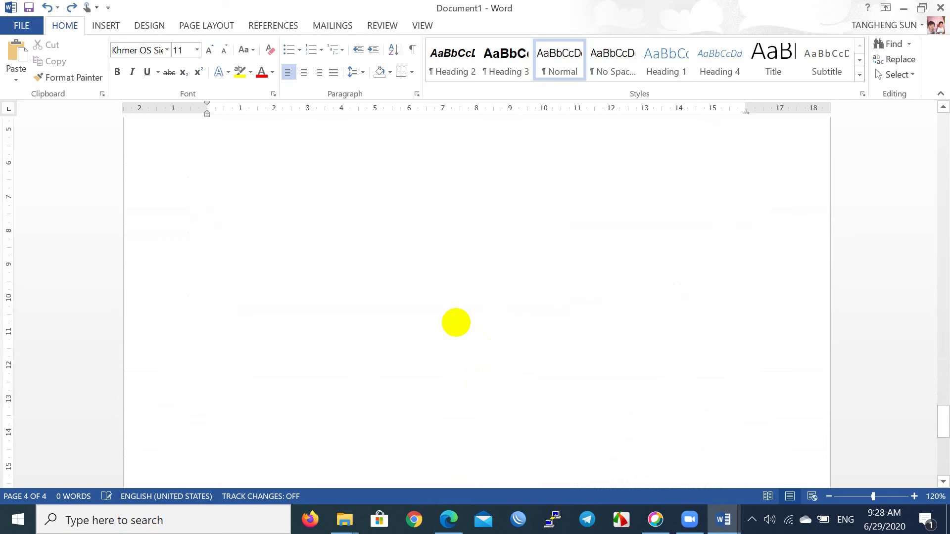
key(ctrl+y)
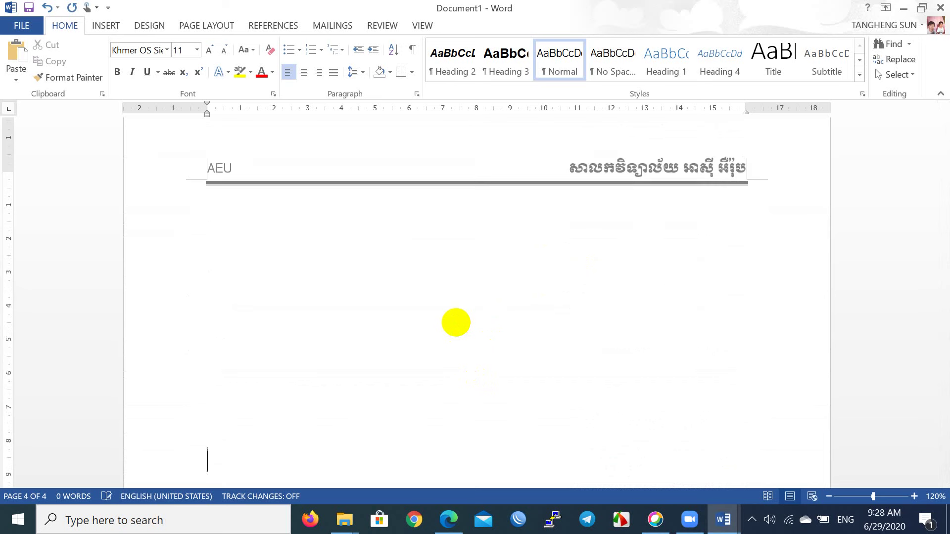
scroll(458, 324, down, 3)
scroll(458, 324, down, 8)
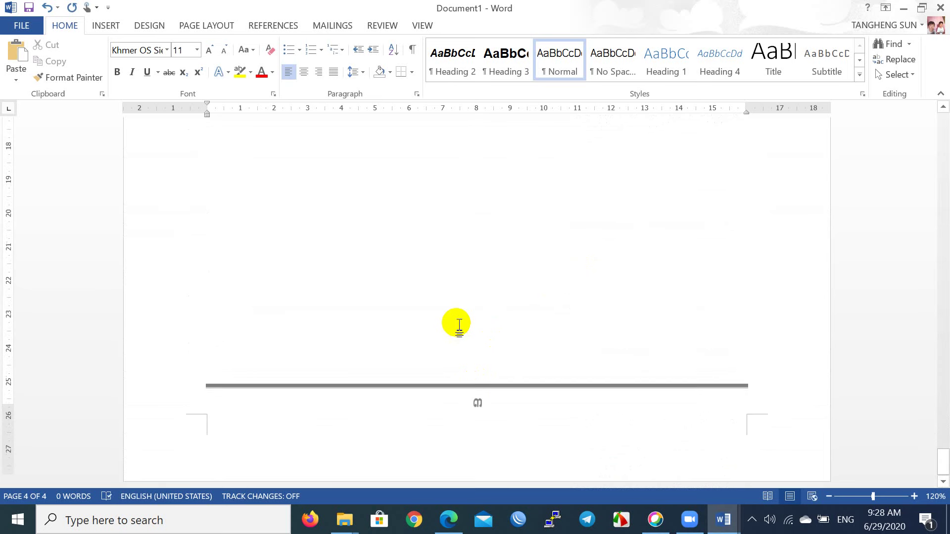
key(ctrl+Return)
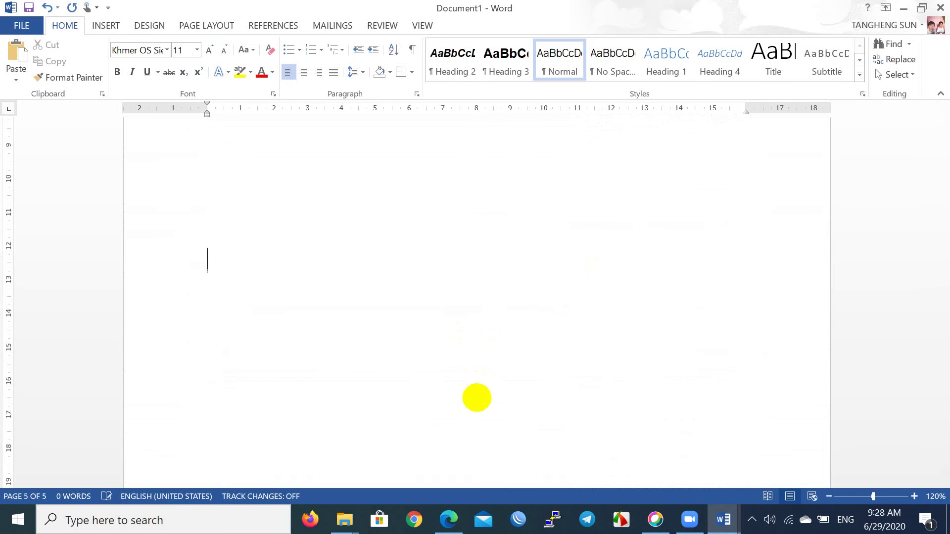
Add two more page breaks near the end so the document reaches seven pages.
scroll(476, 398, down, 3)
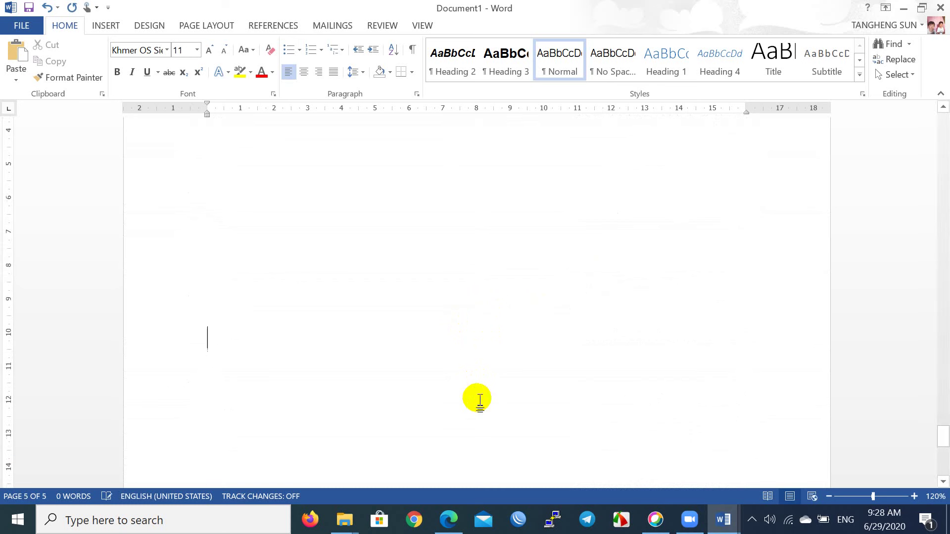
scroll(476, 397, down, 10)
key(Up)
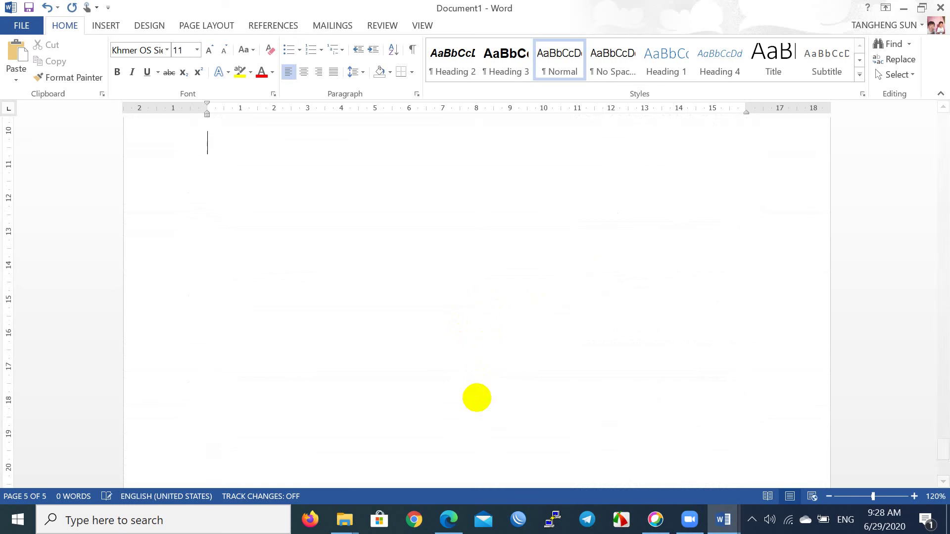
key(Up)
key(Up)
key(Up)
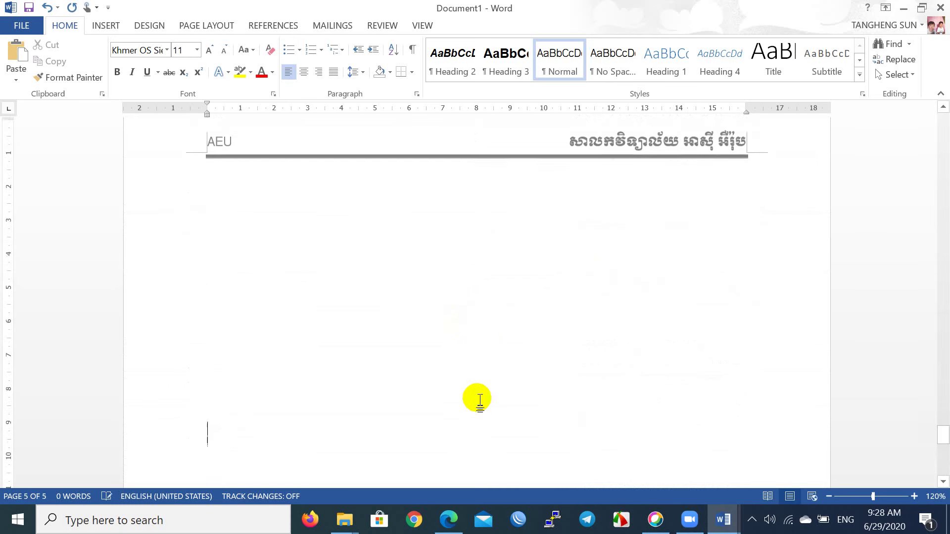
scroll(479, 400, down, 2)
scroll(479, 400, down, 2)
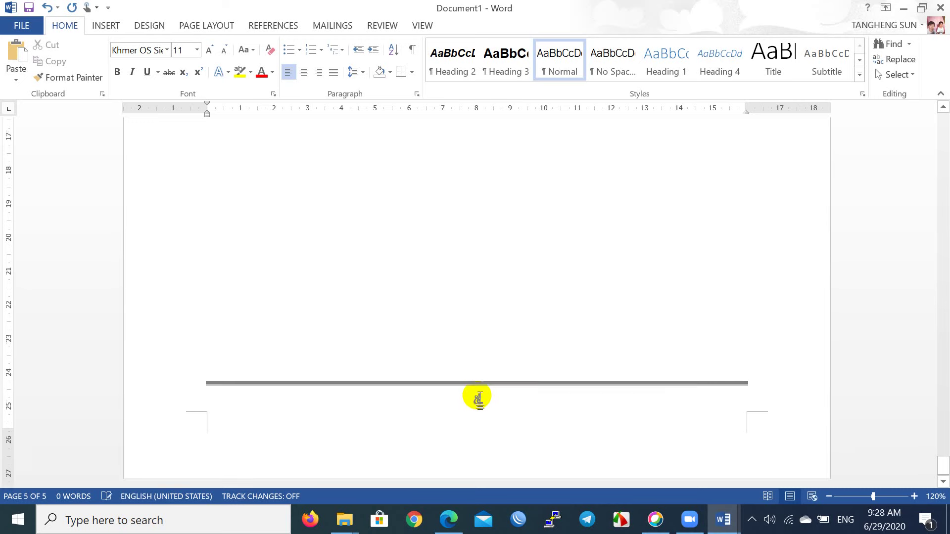
scroll(480, 398, up, 4)
key(ctrl+Return)
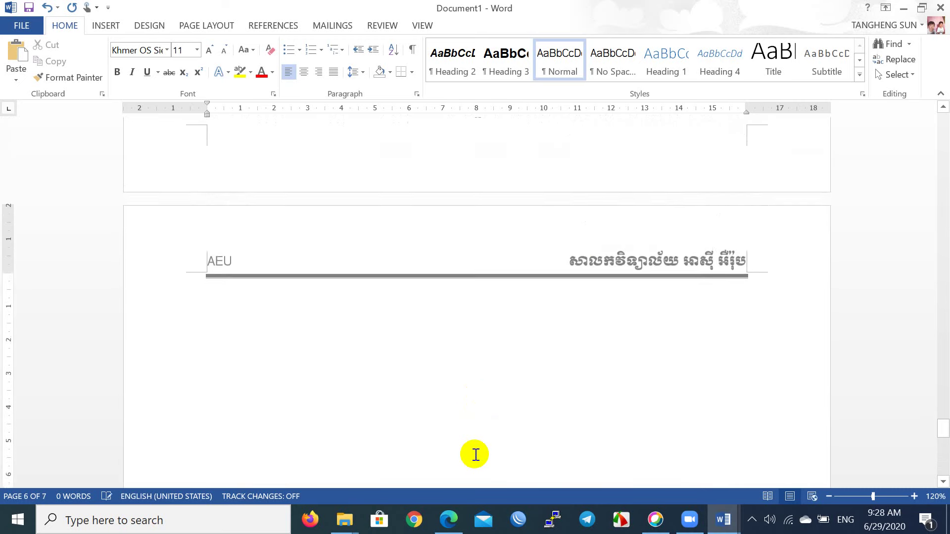
key(ctrl+Return)
Scroll up through the pages to check the bordered headers and Khmer-numbered footers.
scroll(476, 455, up, 3)
scroll(475, 455, up, 3)
scroll(475, 455, up, 3)
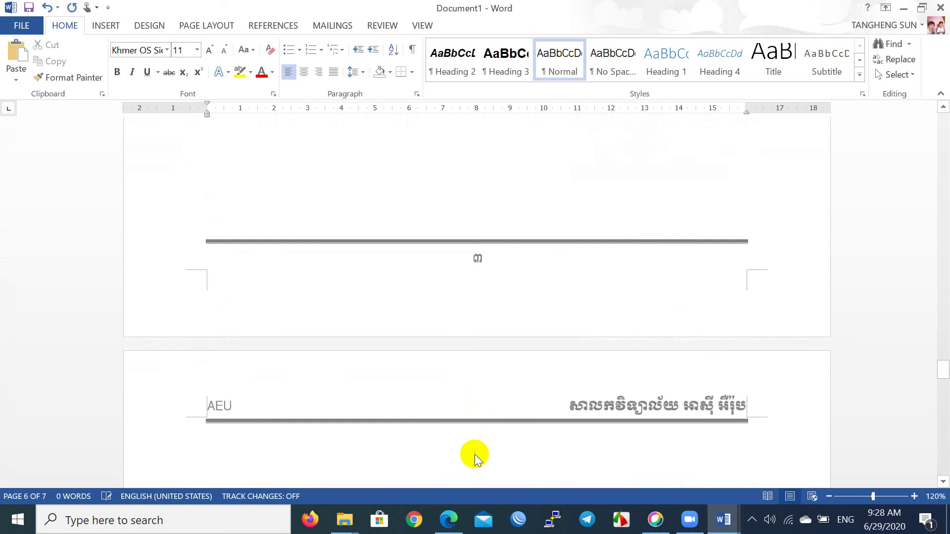
scroll(475, 458, up, 3)
scroll(475, 458, up, 3)
scroll(475, 456, up, 3)
scroll(476, 455, up, 3)
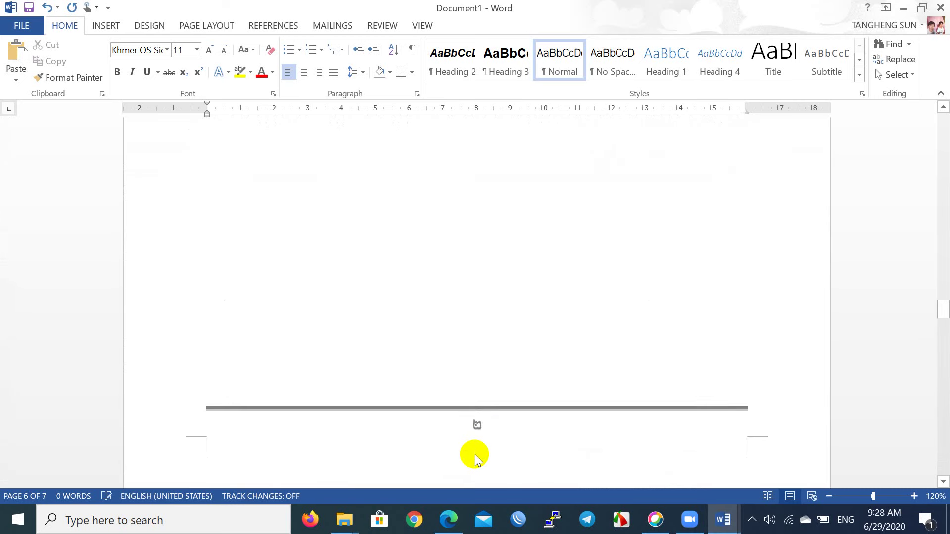
scroll(475, 454, up, 3)
scroll(475, 454, up, 3)
scroll(475, 455, up, 3)
scroll(475, 454, up, 3)
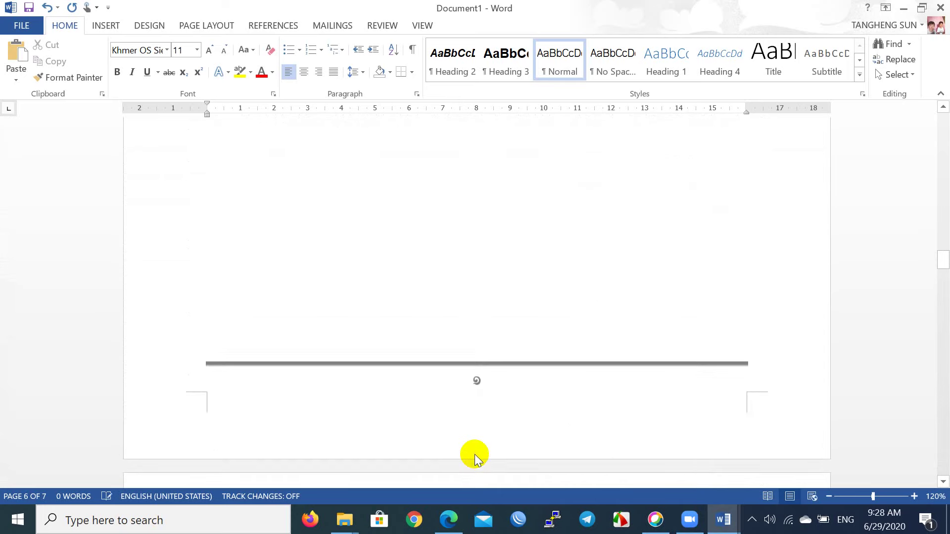
scroll(475, 455, up, 3)
scroll(476, 455, down, 3)
scroll(476, 455, down, 3)
scroll(475, 455, up, 3)
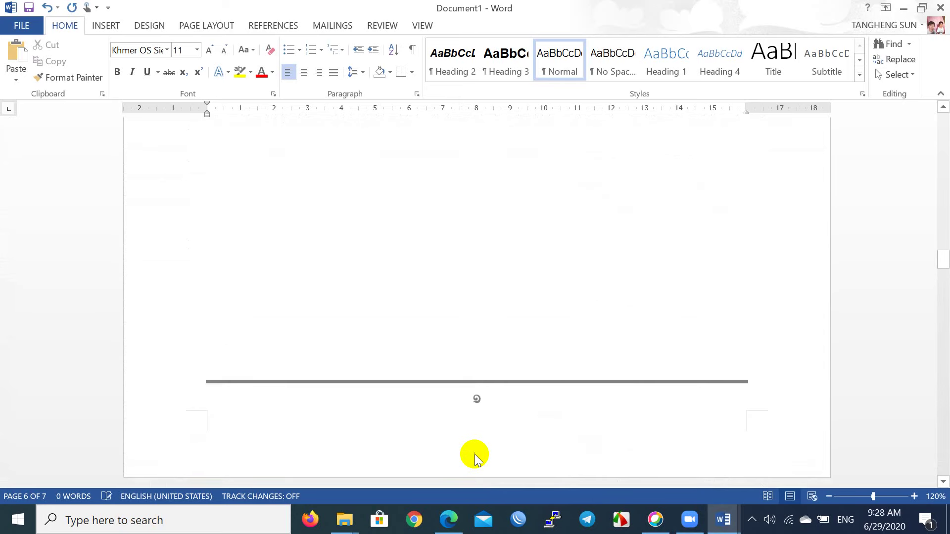
scroll(476, 455, up, 3)
scroll(475, 455, up, 3)
scroll(474, 452, up, 3)
scroll(473, 453, up, 1)
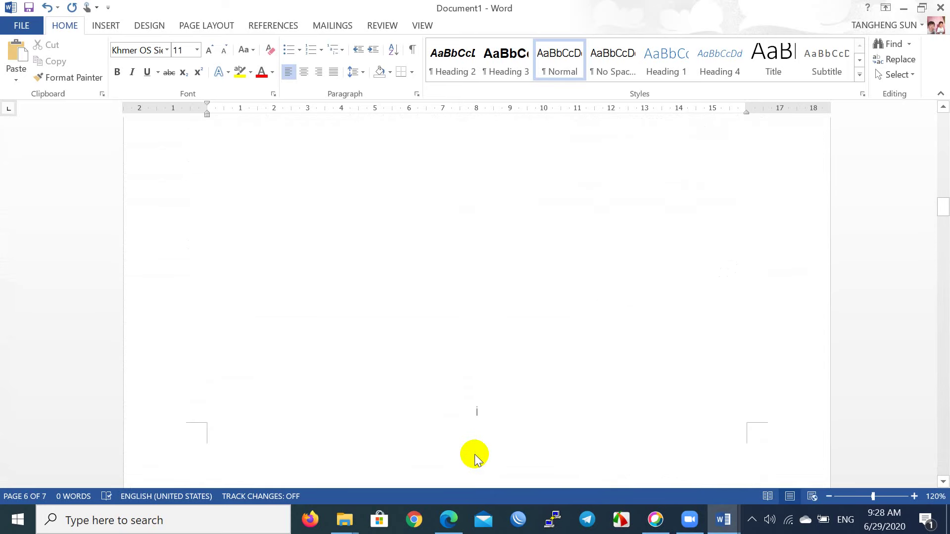
Insert a page break on front-matter page 2 to add a Roman-numbered page.
double_click(417, 319)
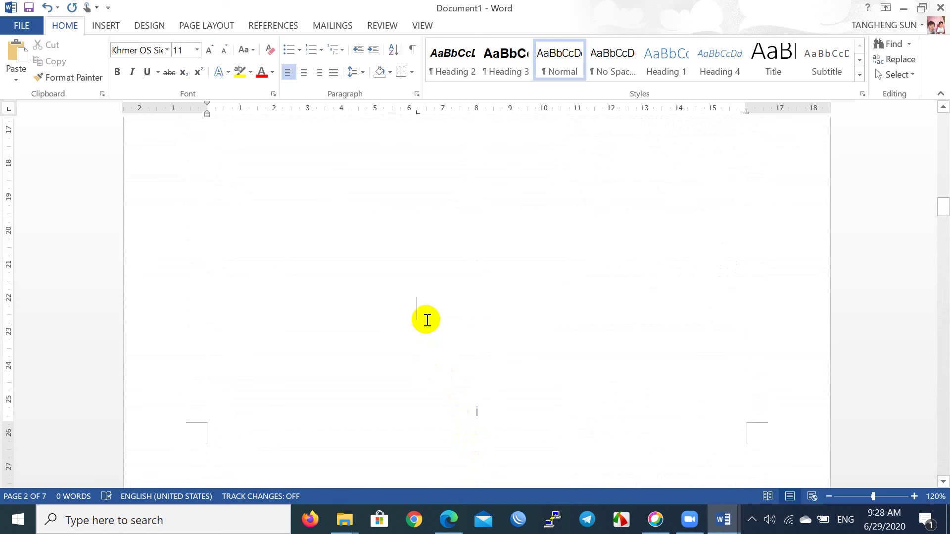
key(Page_Down)
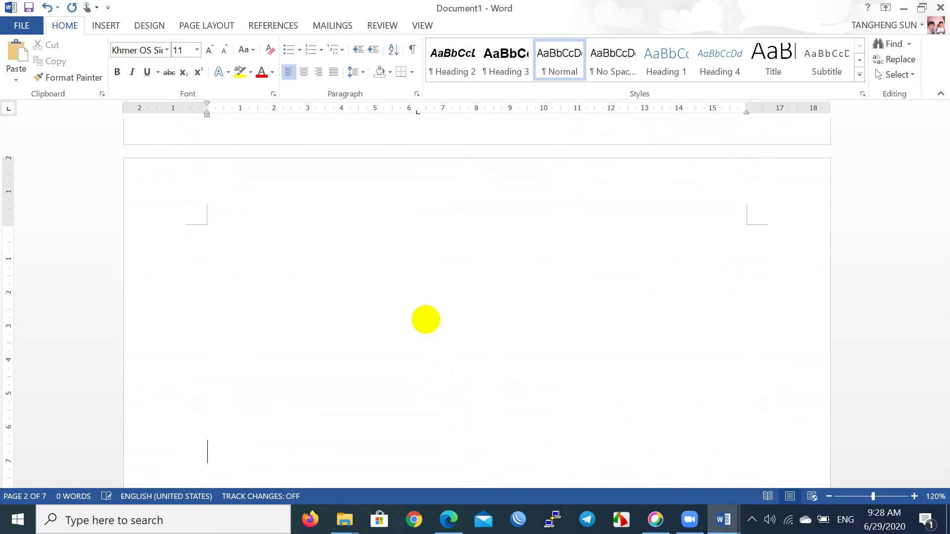
scroll(425, 319, down, 10)
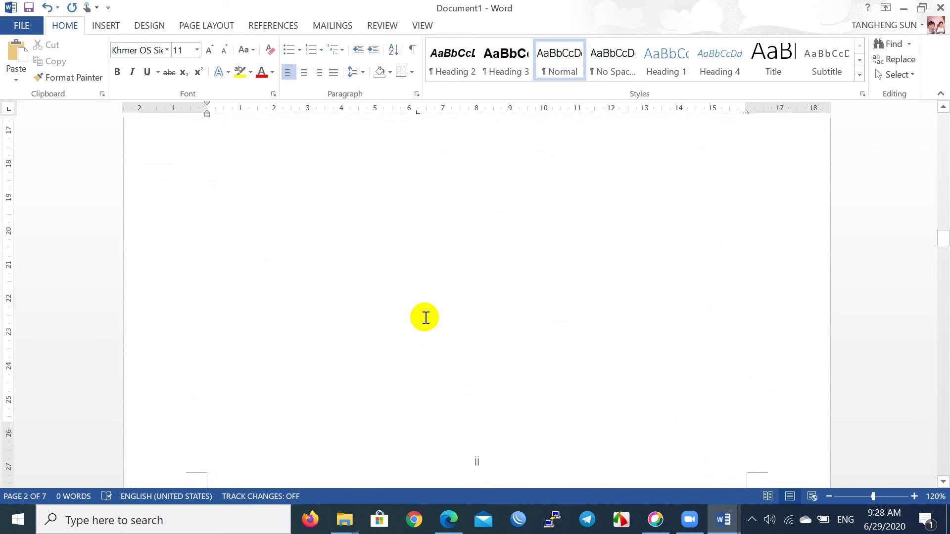
scroll(425, 319, up, 10)
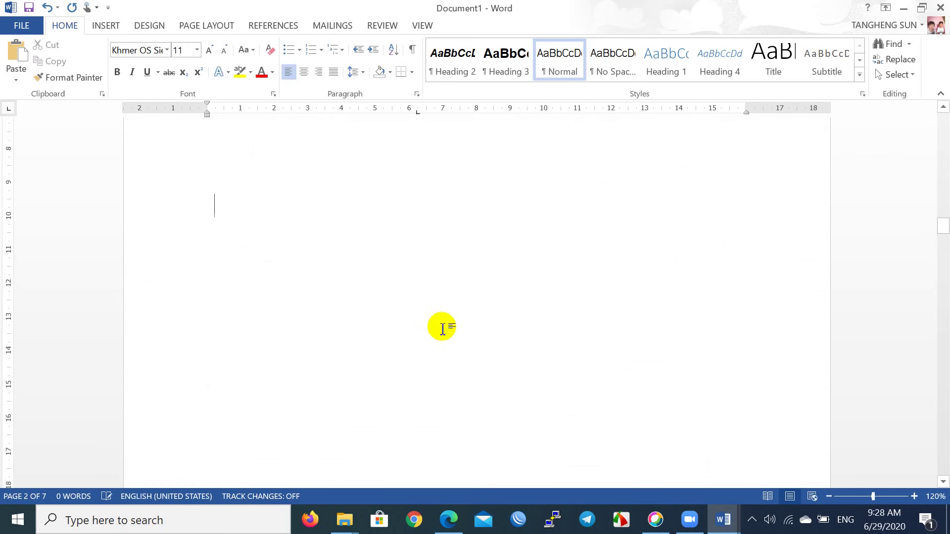
scroll(441, 328, up, 3)
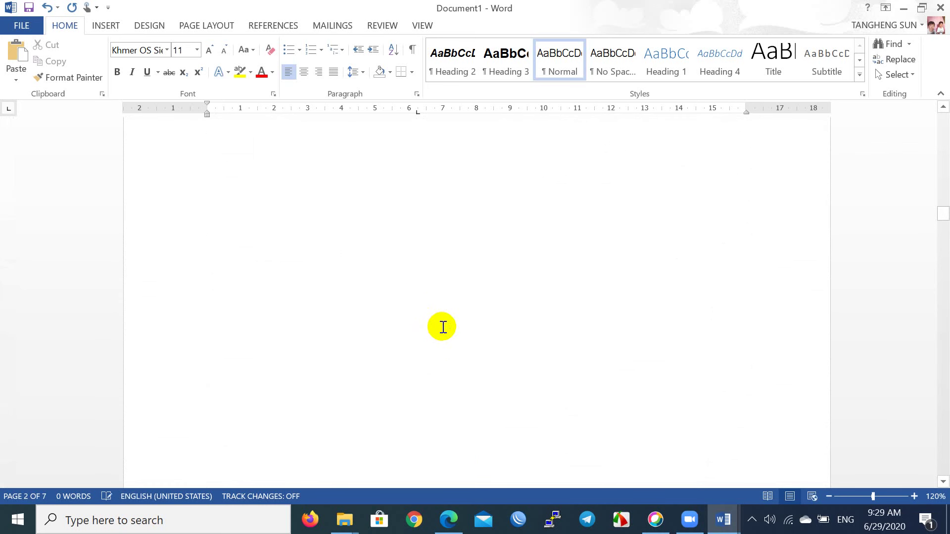
Scroll through the nine pages to check the iii footer and bordered AEU headers.
scroll(441, 328, down, 10)
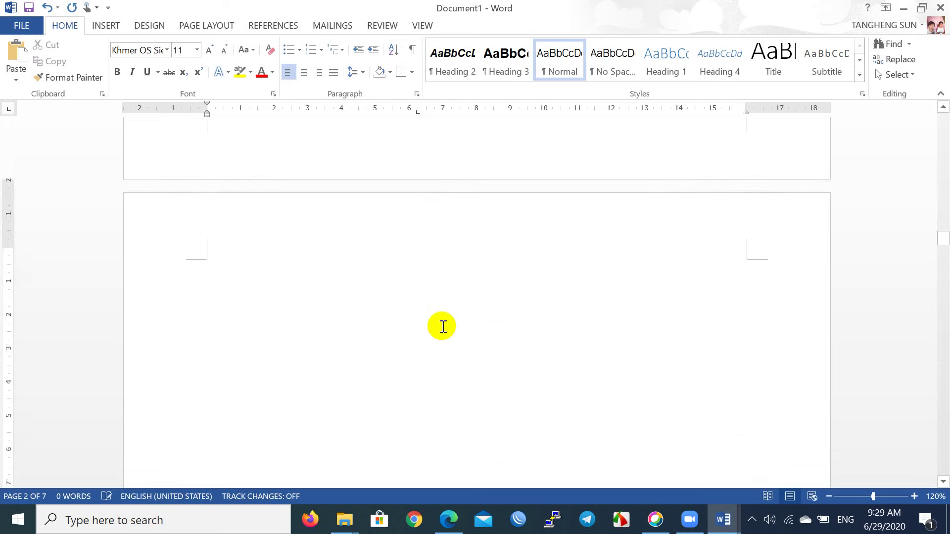
scroll(442, 328, down, 10)
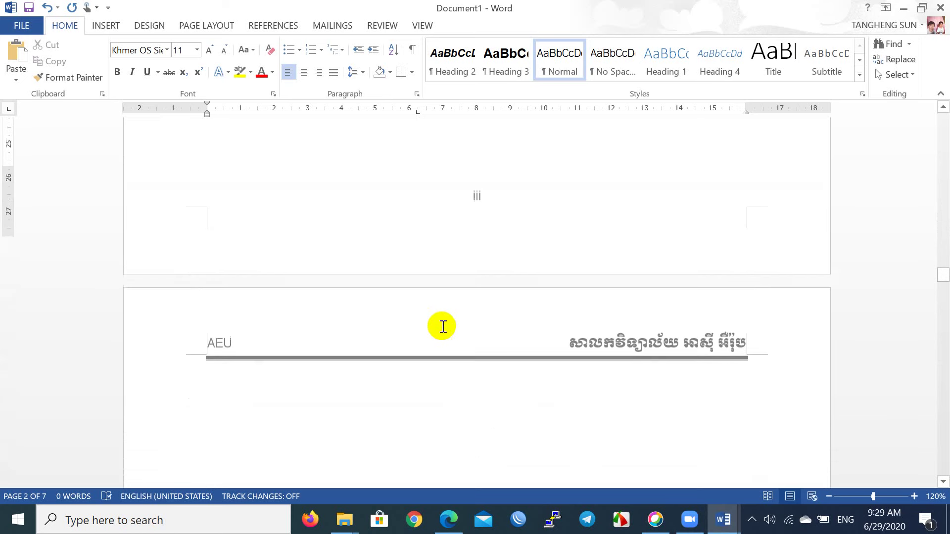
scroll(442, 327, up, 3)
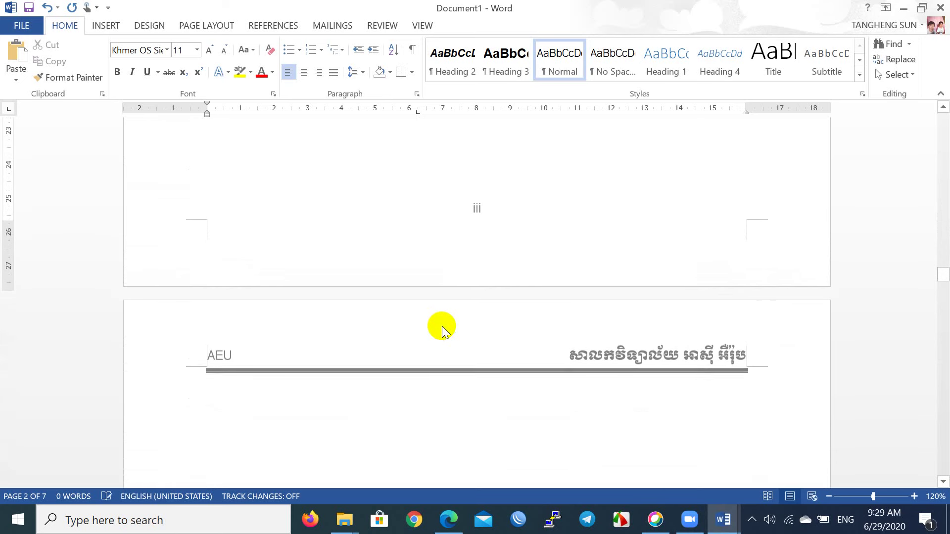
scroll(443, 330, up, 10)
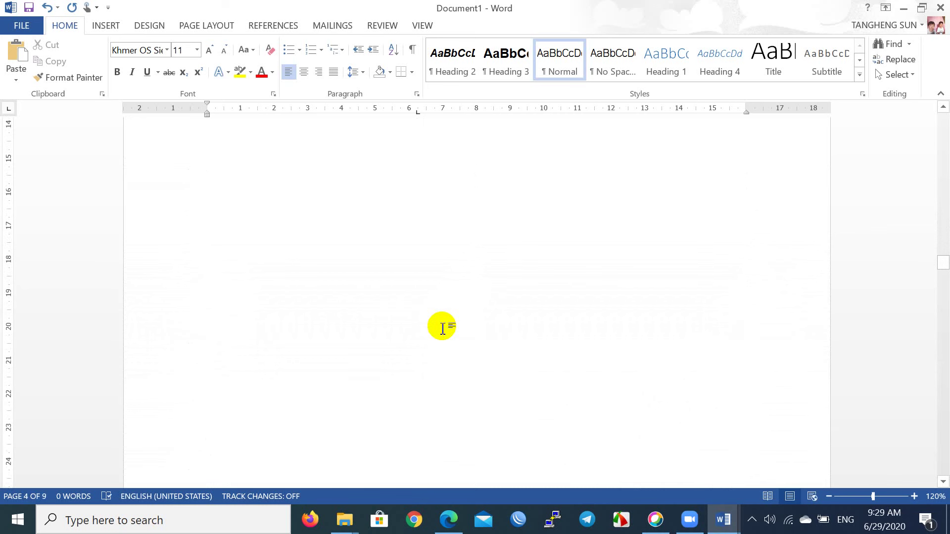
scroll(442, 328, down, 3)
scroll(441, 328, down, 1)
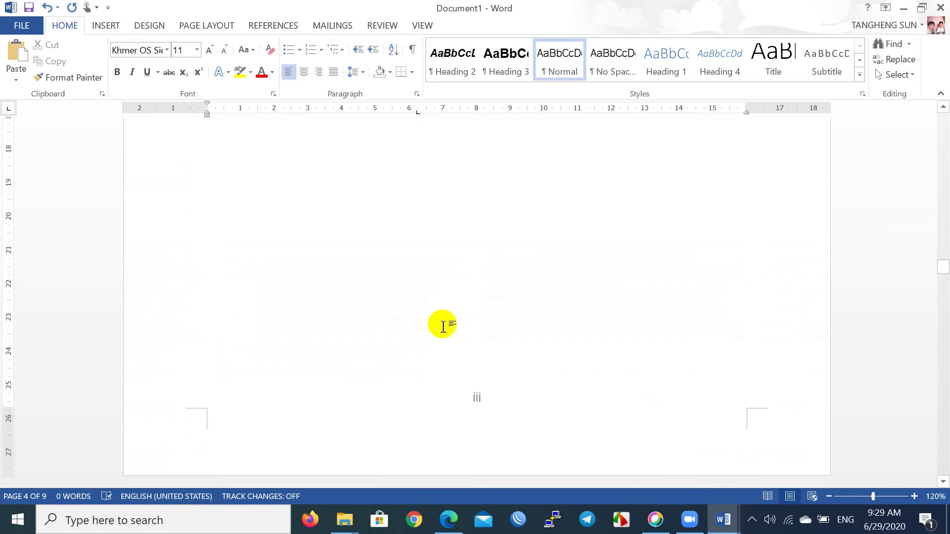
scroll(443, 325, down, 2)
scroll(443, 326, down, 4)
scroll(443, 325, down, 3)
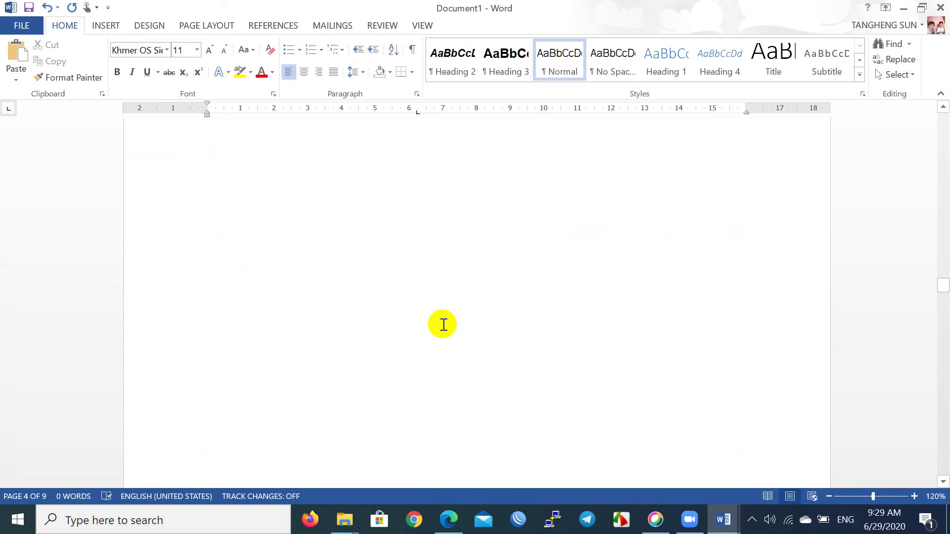
scroll(443, 324, down, 2)
scroll(443, 325, down, 3)
scroll(443, 325, down, 3)
scroll(443, 324, down, 2)
scroll(443, 324, down, 3)
scroll(443, 325, down, 3)
scroll(443, 325, down, 3)
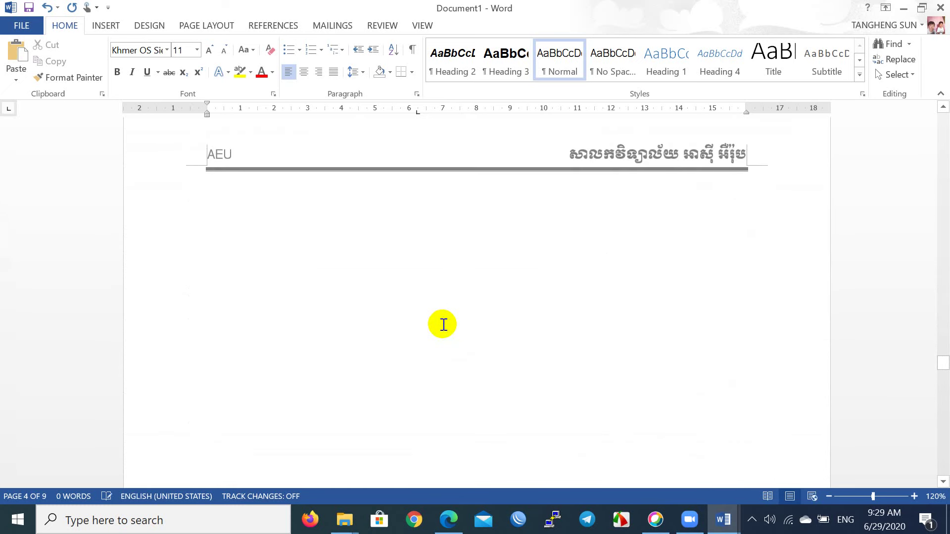